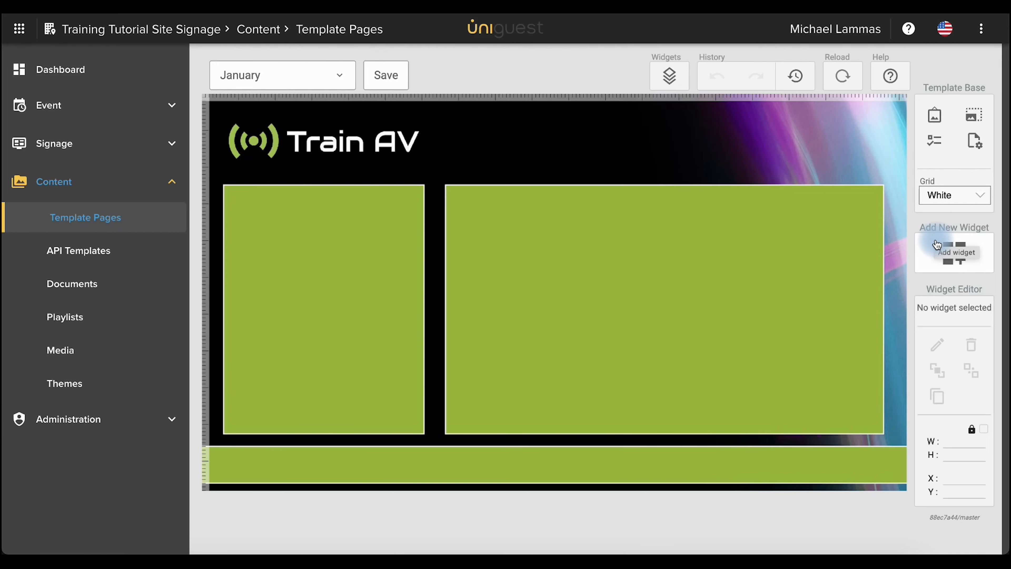
- Add a Text Box widget to the January template page
click(935, 242)
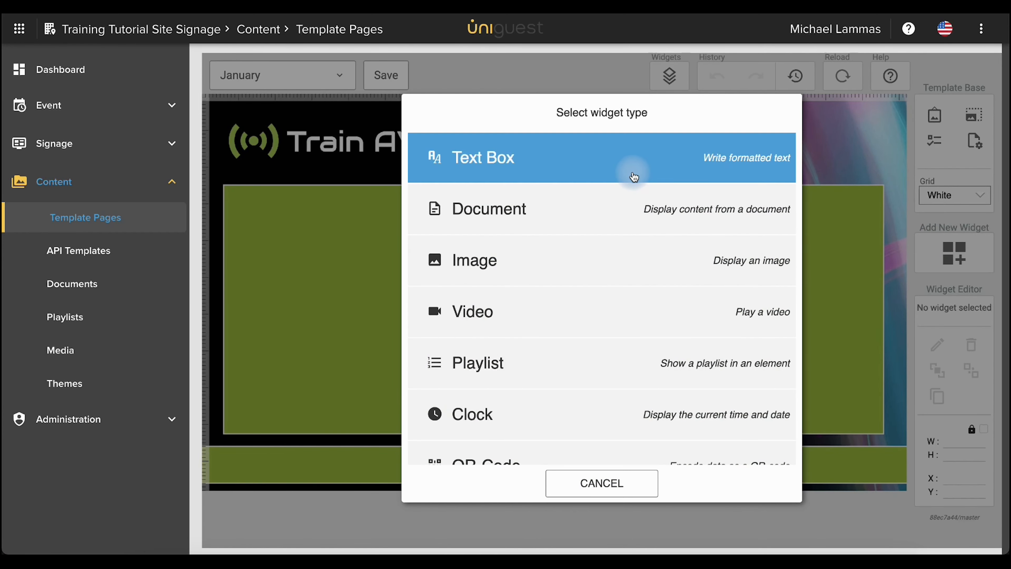
scroll(636, 174, down, 10)
scroll(633, 177, down, 3)
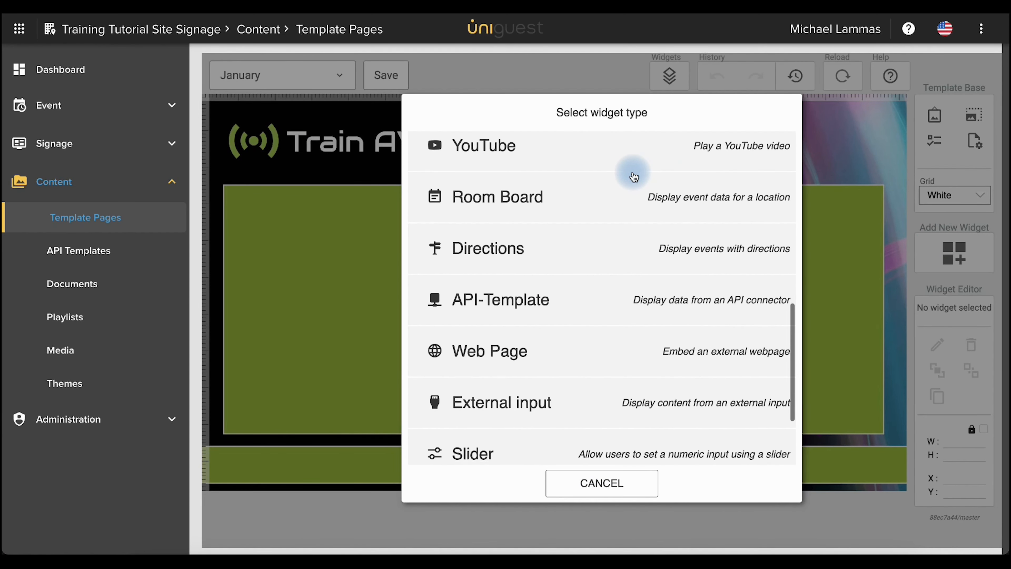
scroll(634, 177, up, 8)
scroll(633, 177, up, 3)
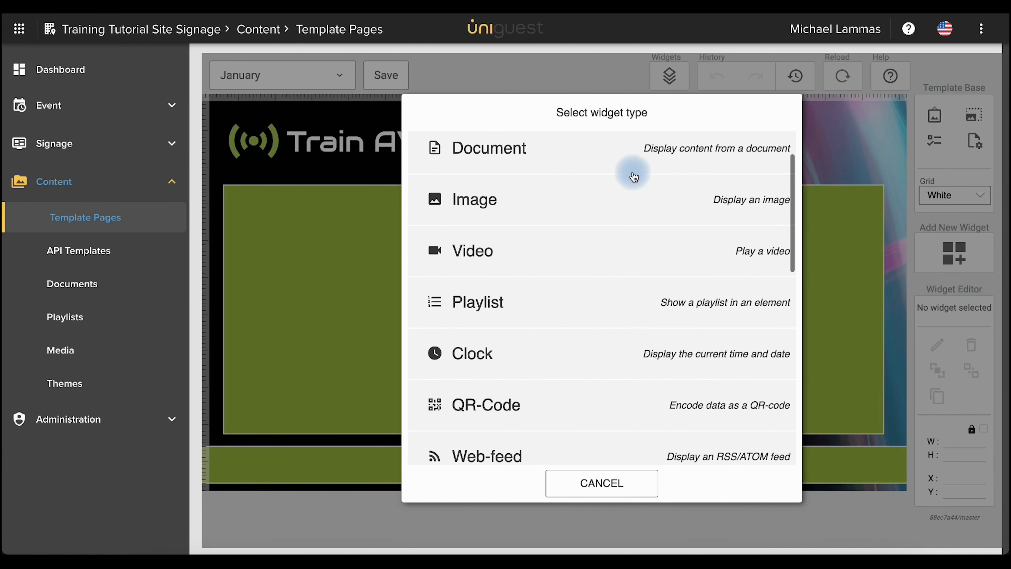
scroll(634, 177, up, 2)
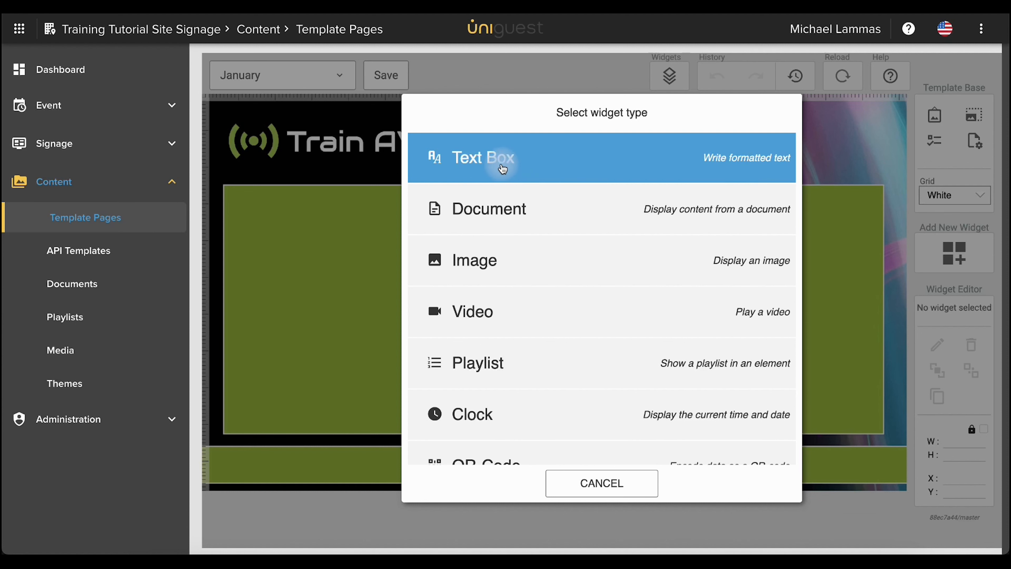
click(481, 166)
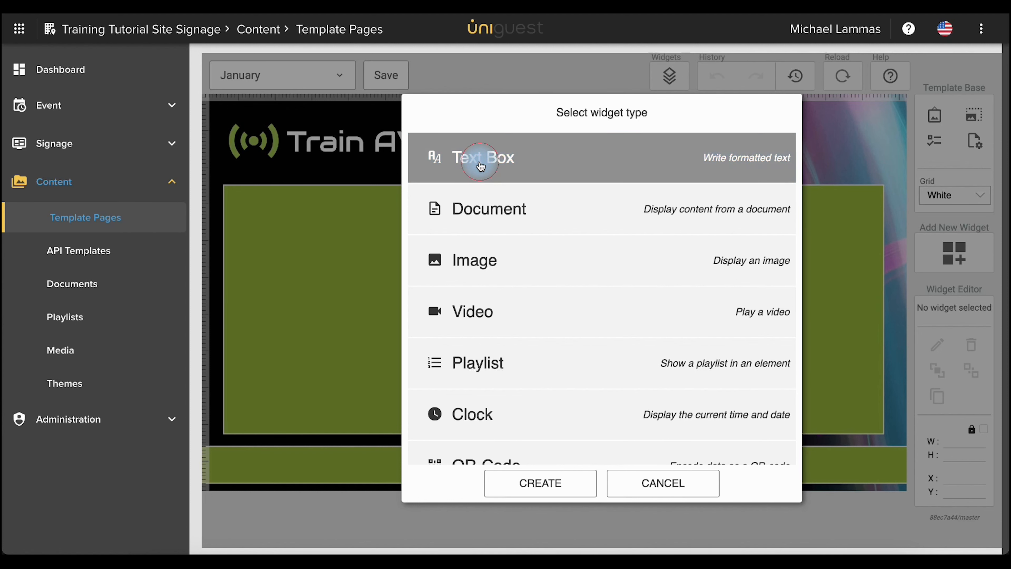
click(537, 474)
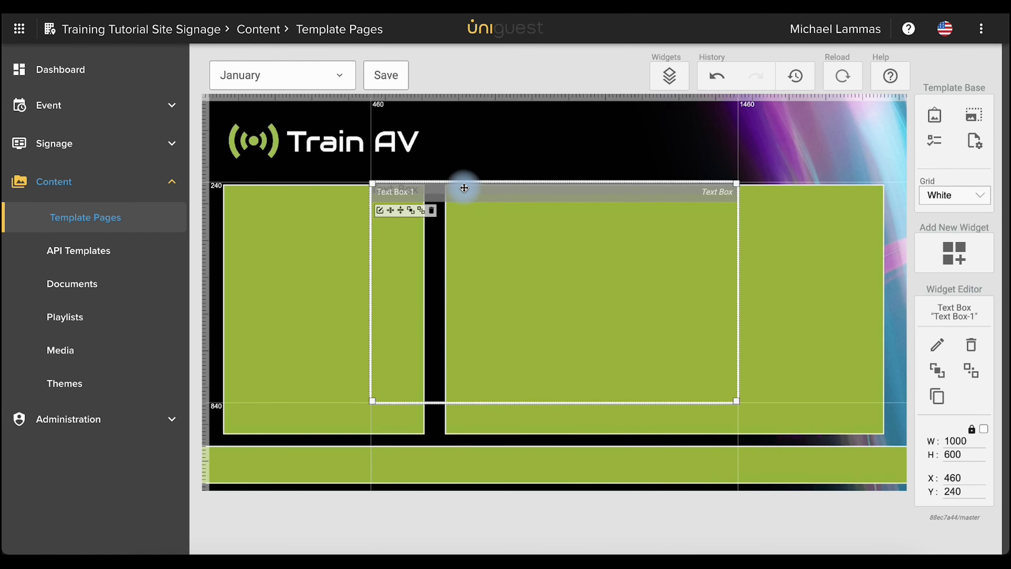
- Move the text box onto the smaller green panel at about X 64, Y 248 and resize it to about 538 by 675
drag(462, 187, 424, 215)
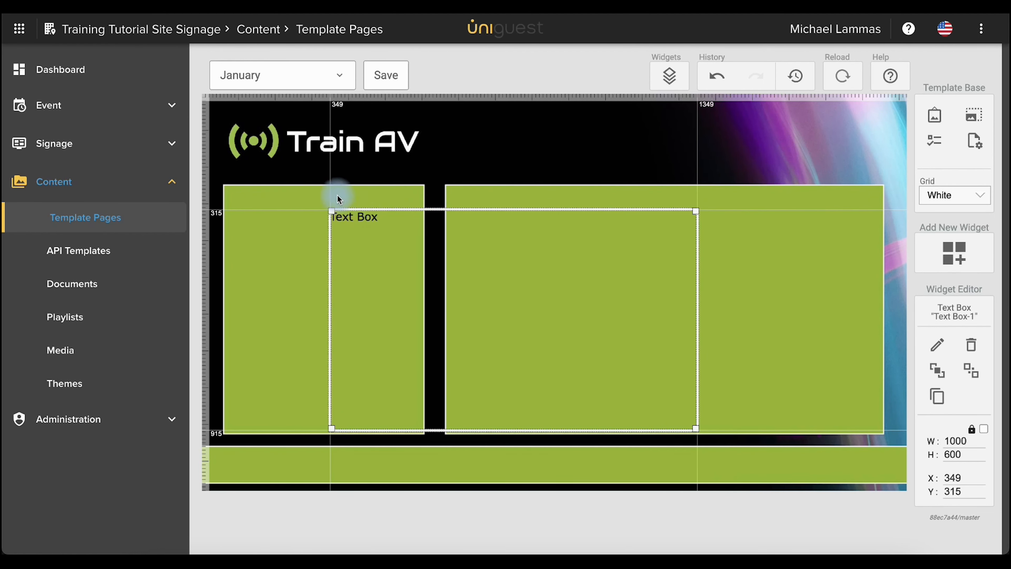
drag(406, 219, 303, 196)
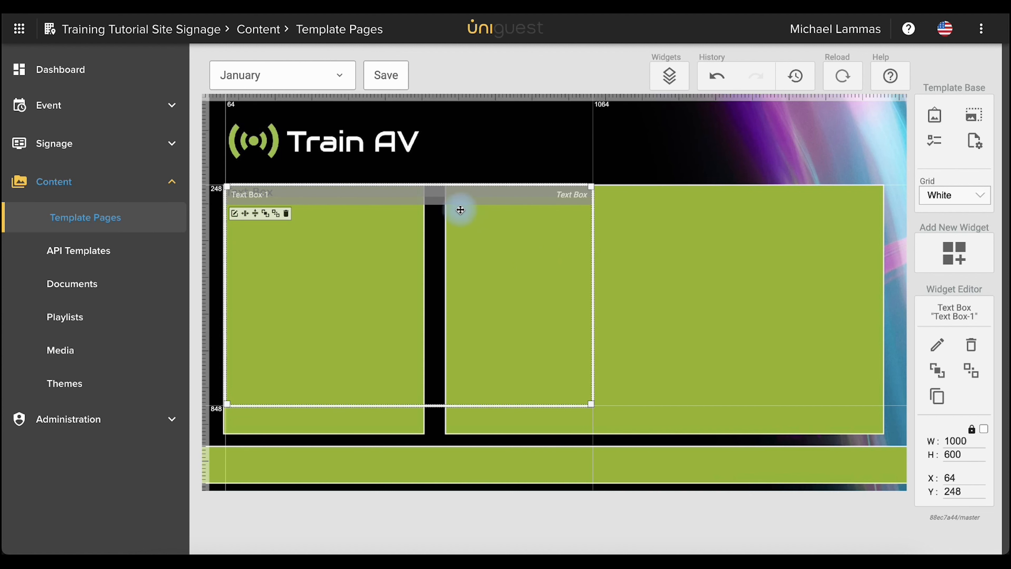
drag(594, 256, 425, 249)
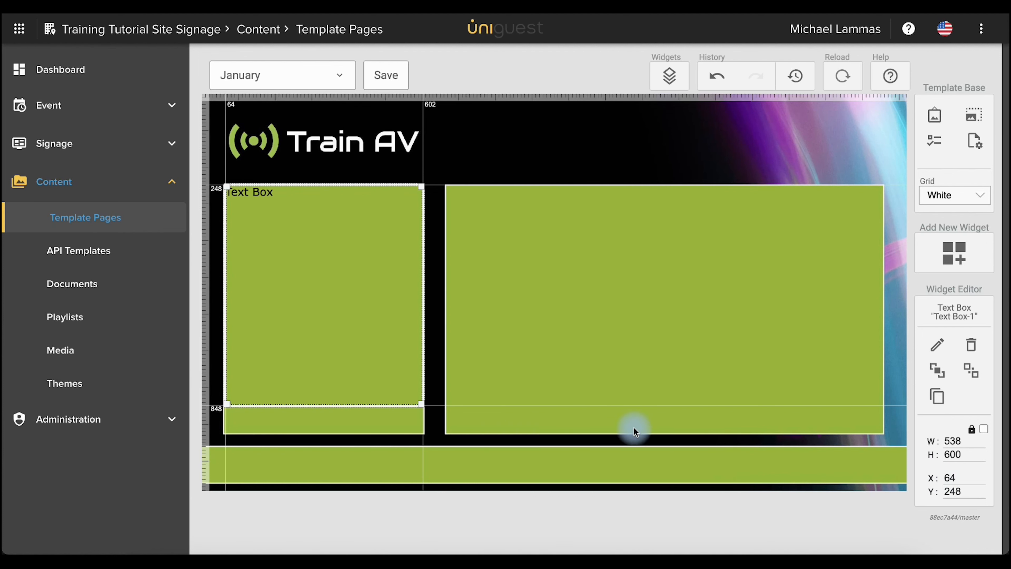
mouse_move(323, 232)
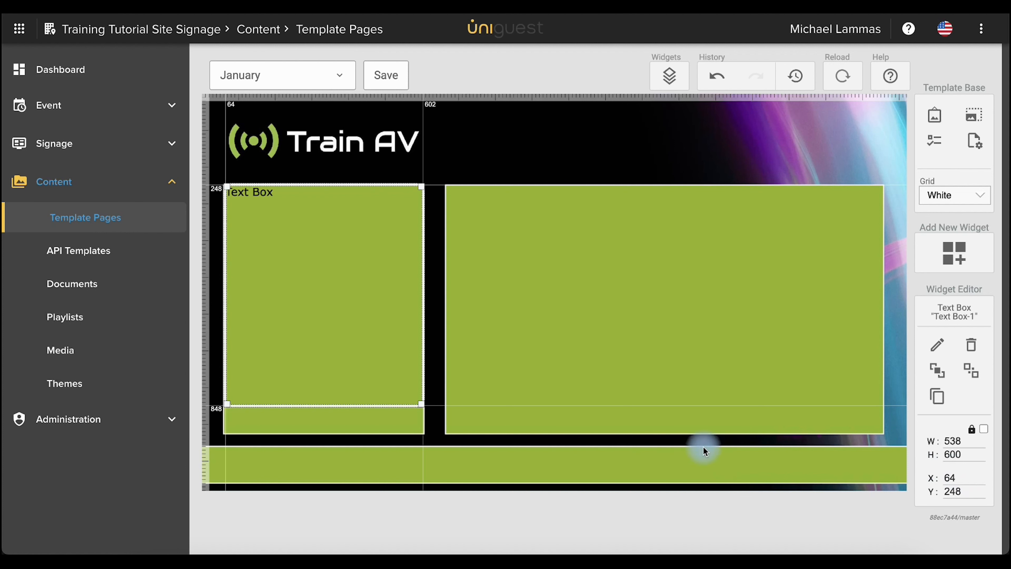
drag(309, 406, 305, 434)
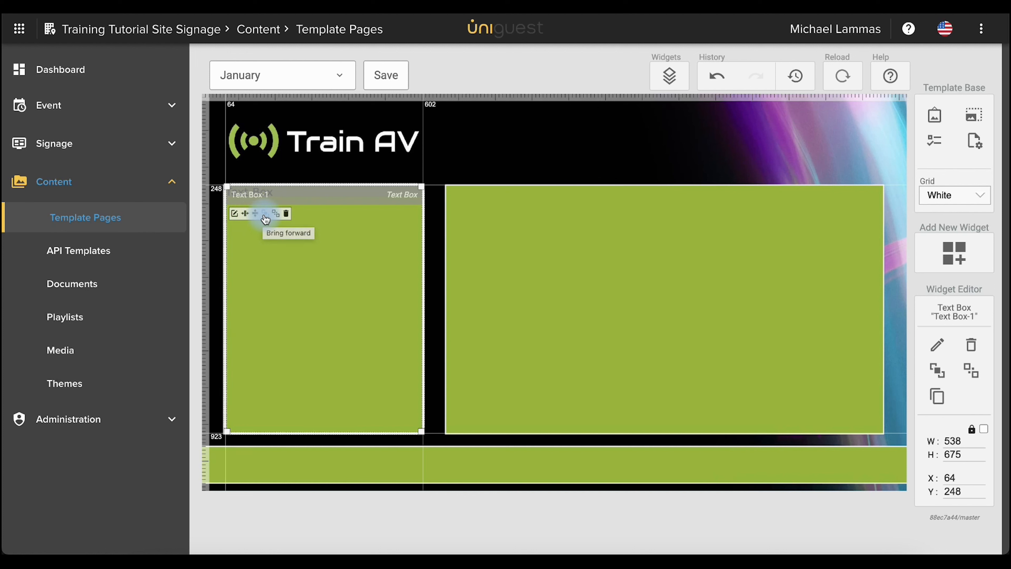
- Replace the text box's placeholder text with the copied paragraphs describing the page's widget list
click(937, 394)
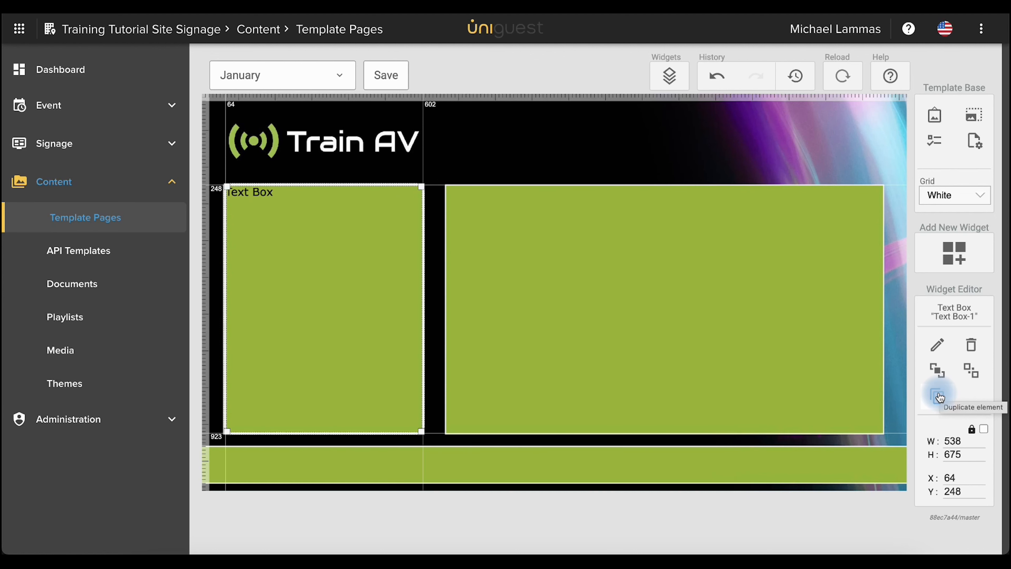
click(938, 346)
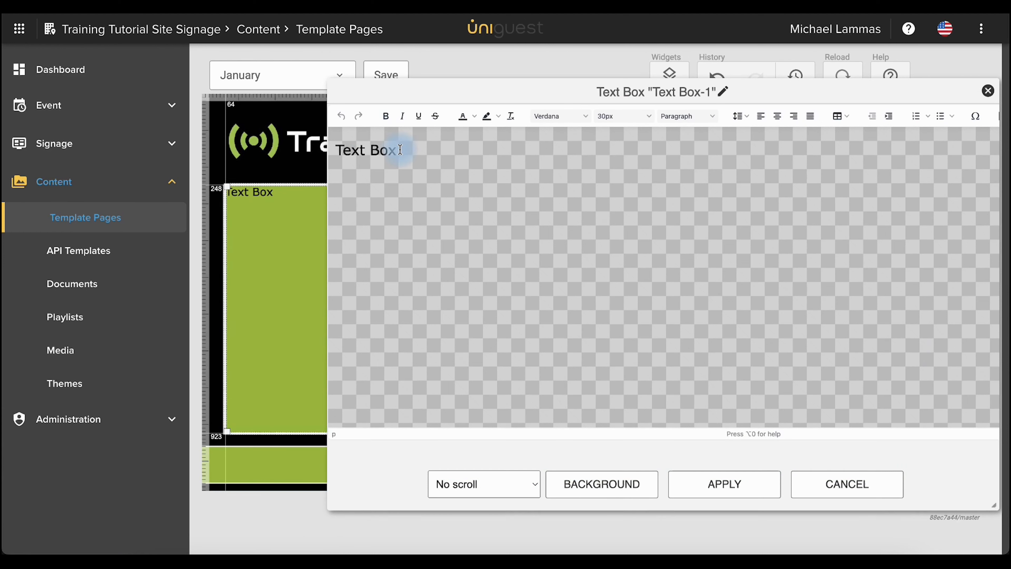
drag(400, 150, 331, 149)
key(BackSpace)
key(super+v)
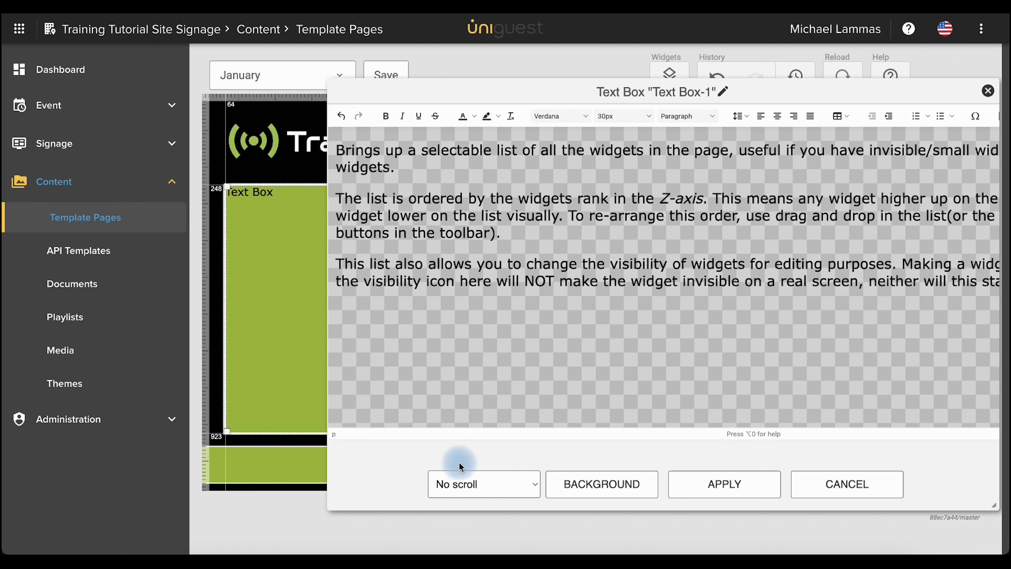
- Try a green background colour for the text box, leaving its scrolling set to No scroll
click(459, 485)
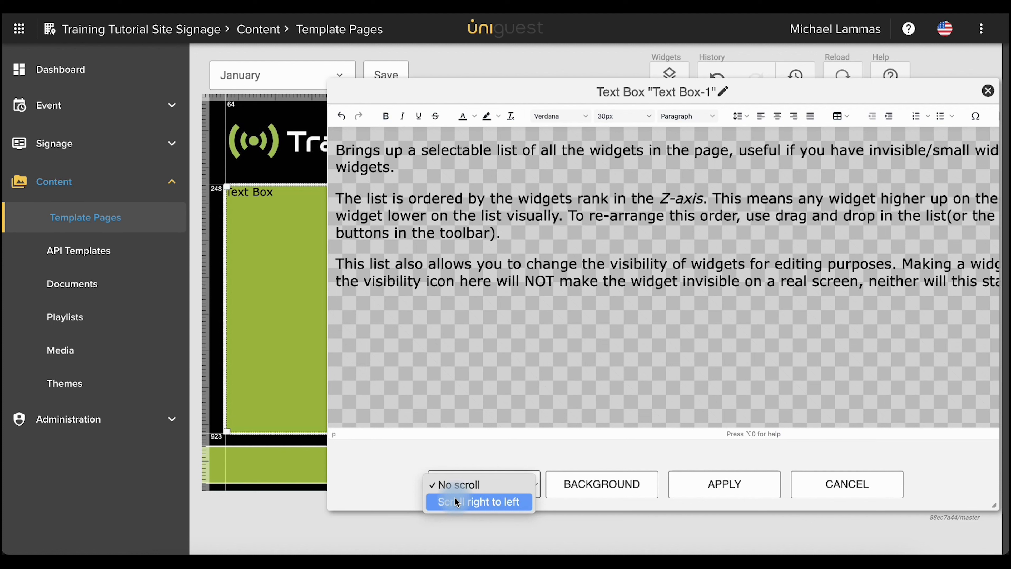
click(462, 483)
click(567, 474)
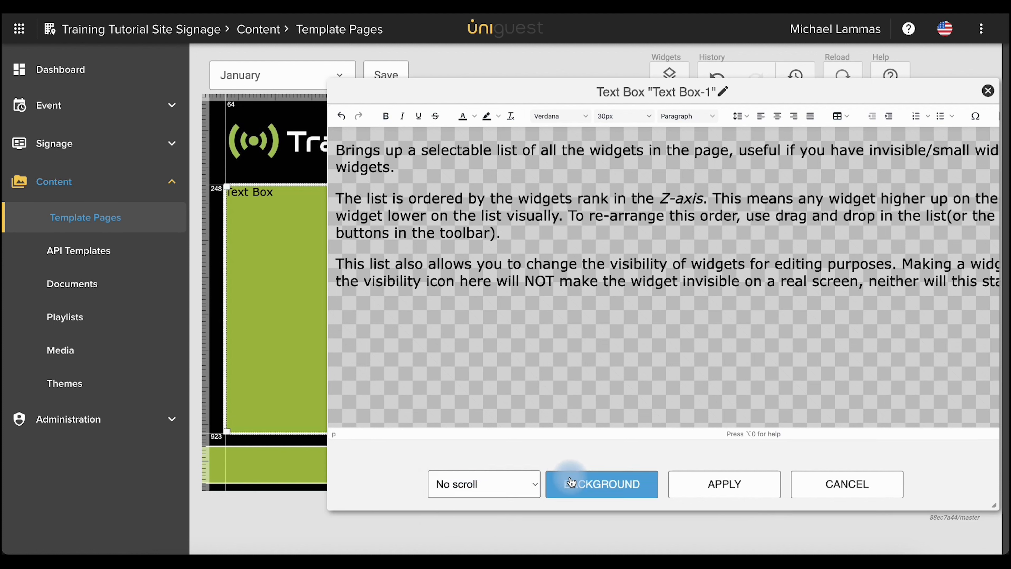
click(603, 360)
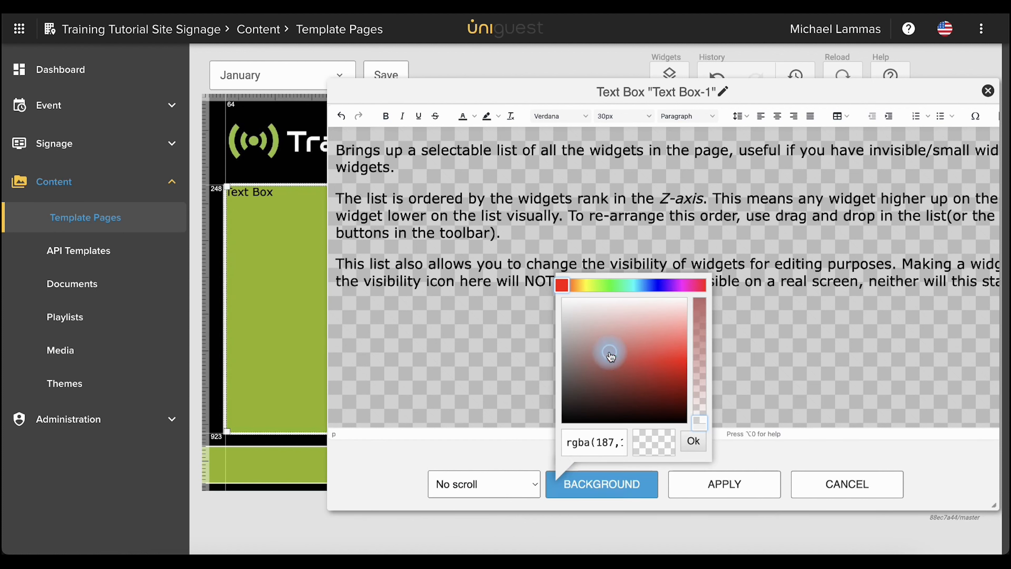
click(613, 286)
drag(628, 327, 635, 348)
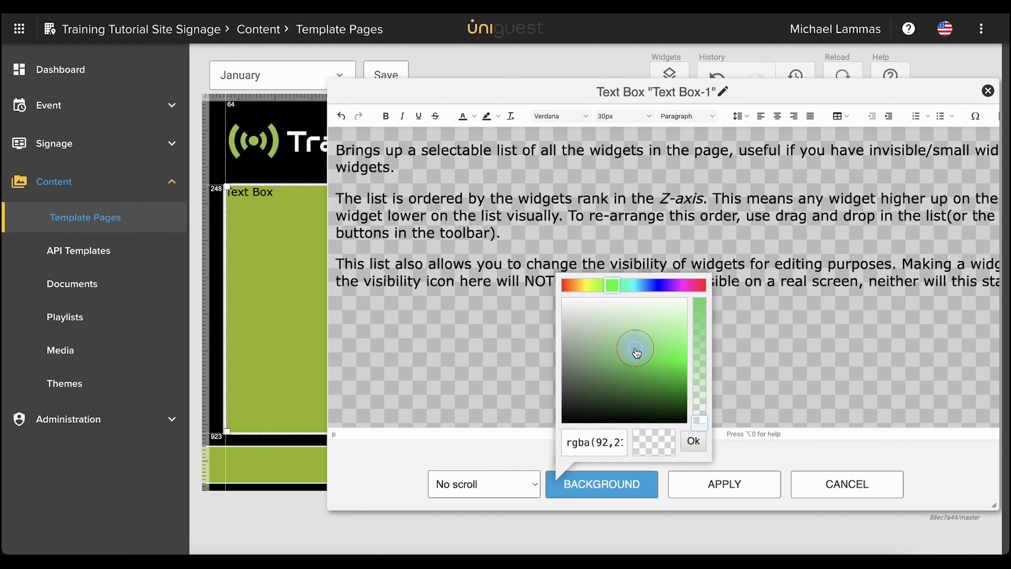
click(485, 448)
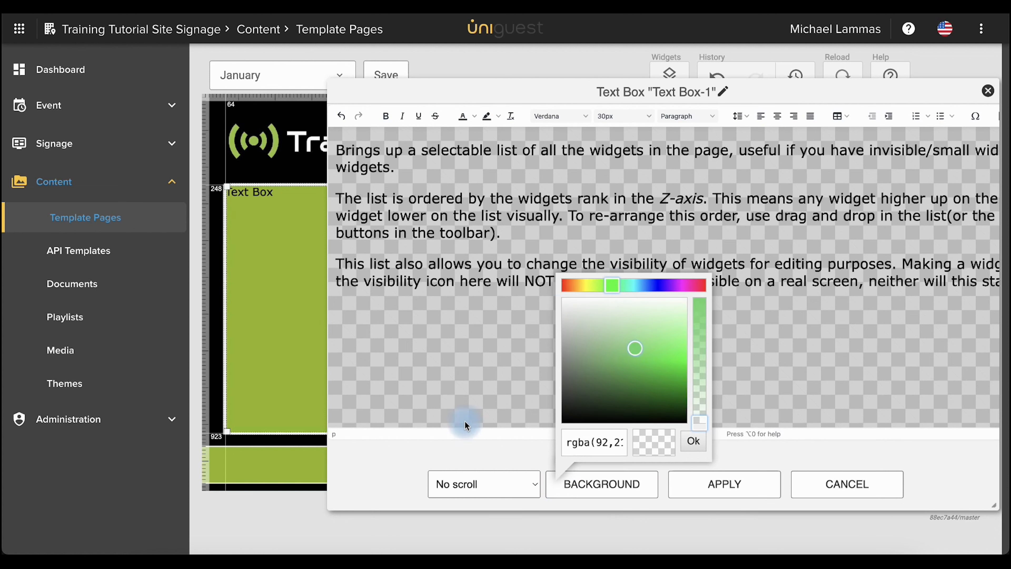
click(633, 428)
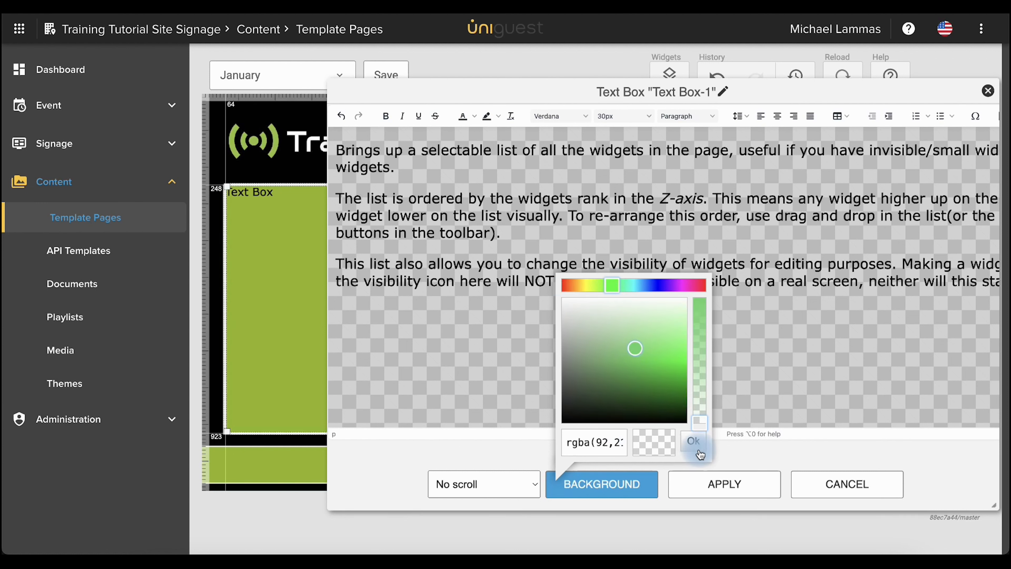
- Apply the pasted text, and delete the third paragraph about widget visibility from the text box
click(700, 481)
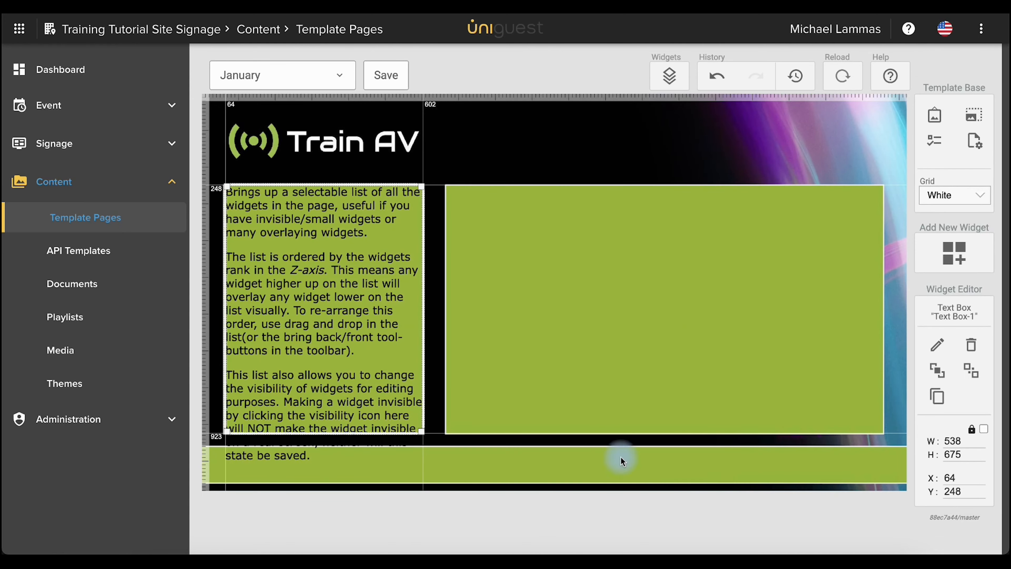
mouse_move(394, 343)
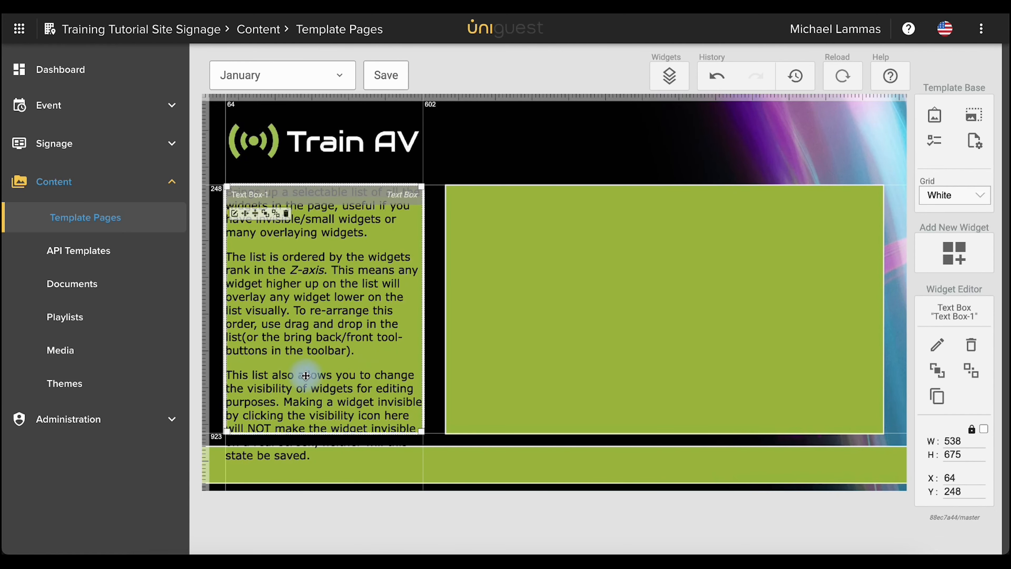
click(234, 213)
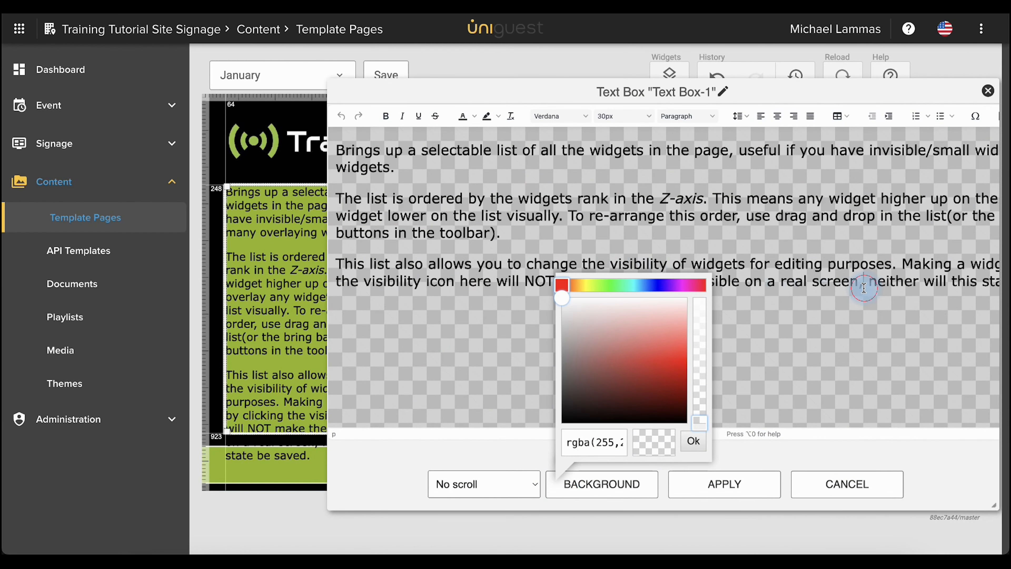
drag(345, 261, 594, 310)
text(T)
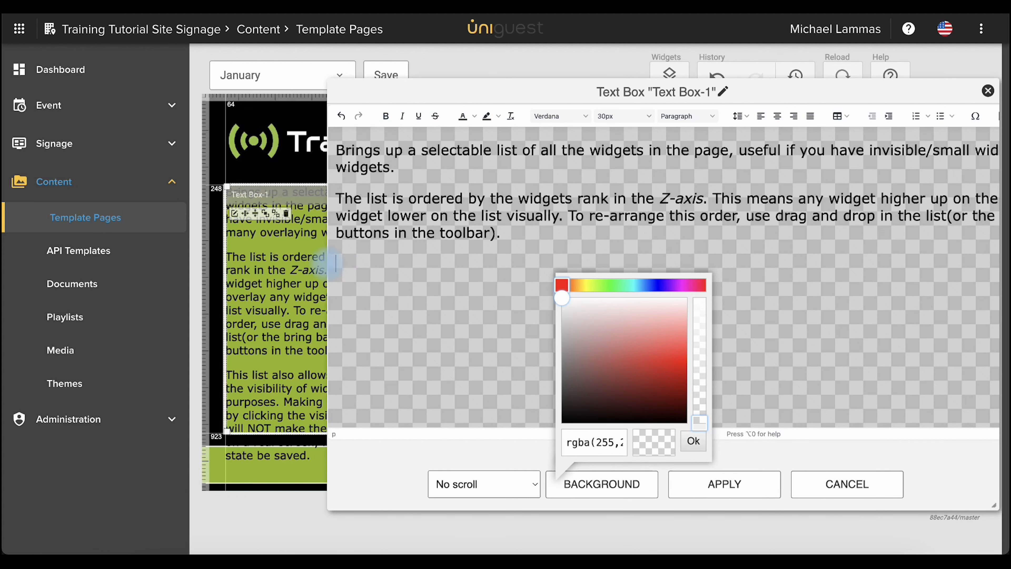
click(705, 489)
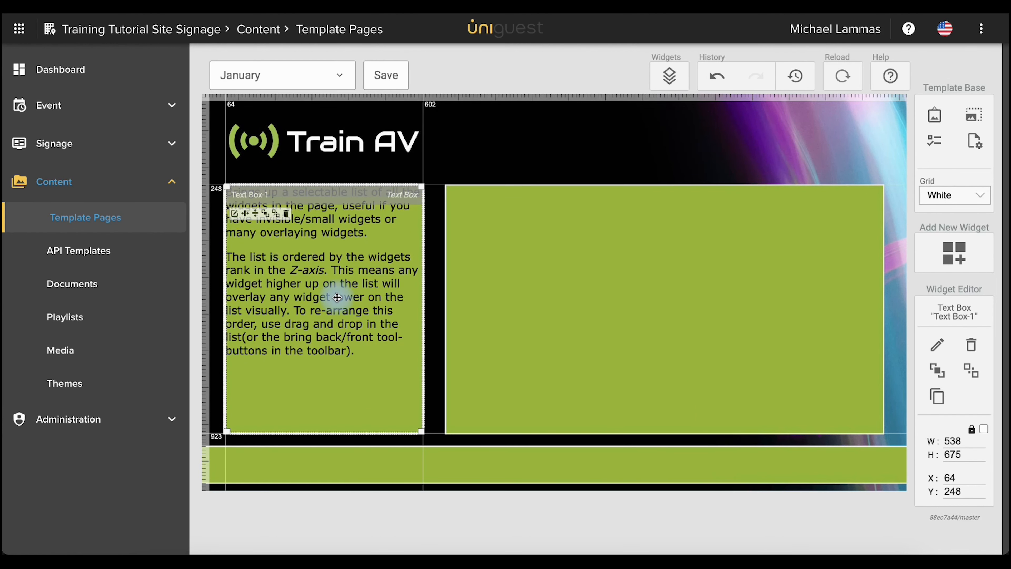
- Insert a blank line above the first paragraph of the text box and apply the change
click(235, 215)
click(350, 143)
key(Return)
click(705, 488)
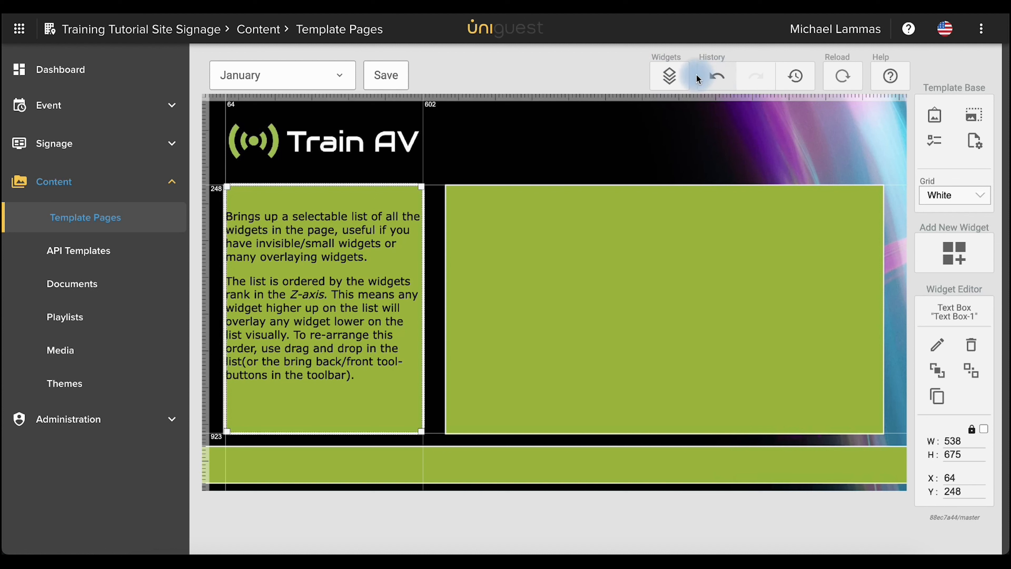
- Examine the page's widget list and its edit history, closing each after viewing
click(670, 76)
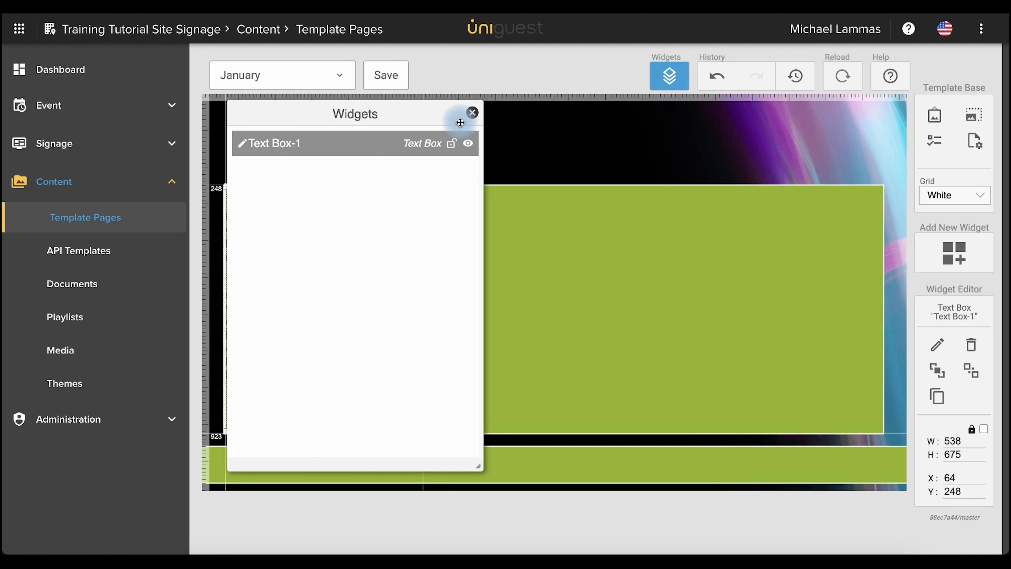
click(472, 112)
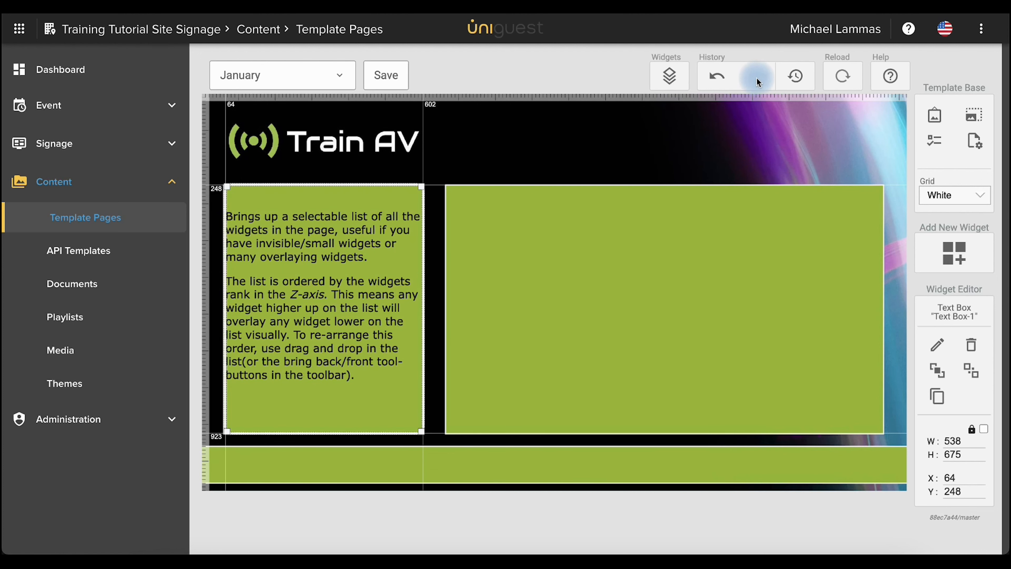
click(795, 76)
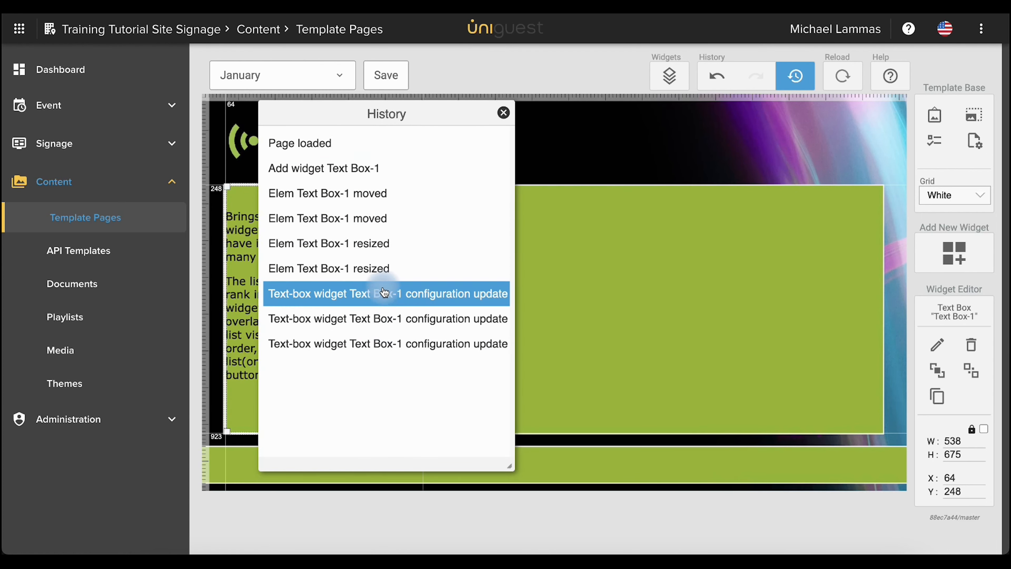
click(504, 114)
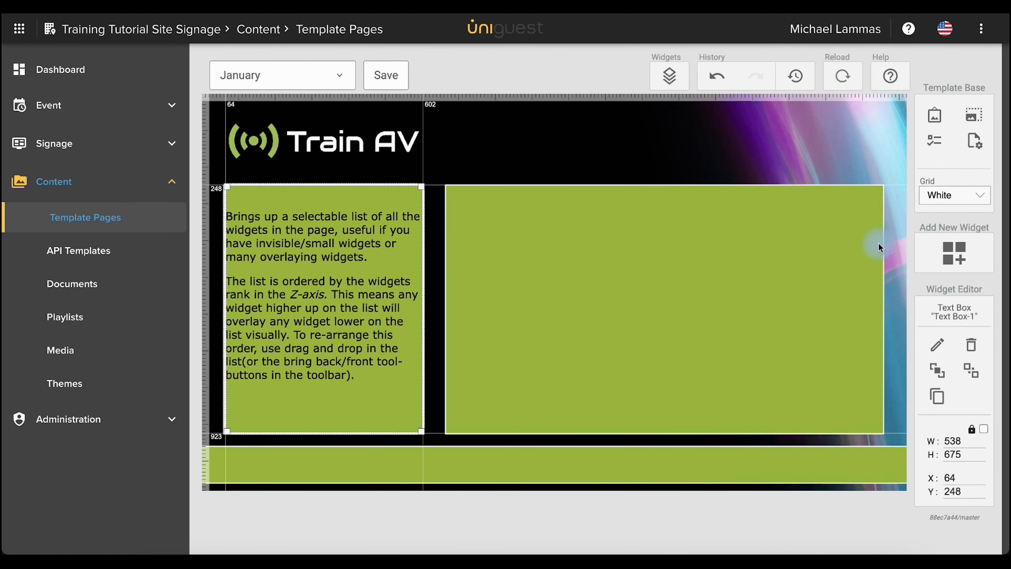
- Add a Document widget and move it inside the larger green panel at about X 748, Y 283
click(946, 250)
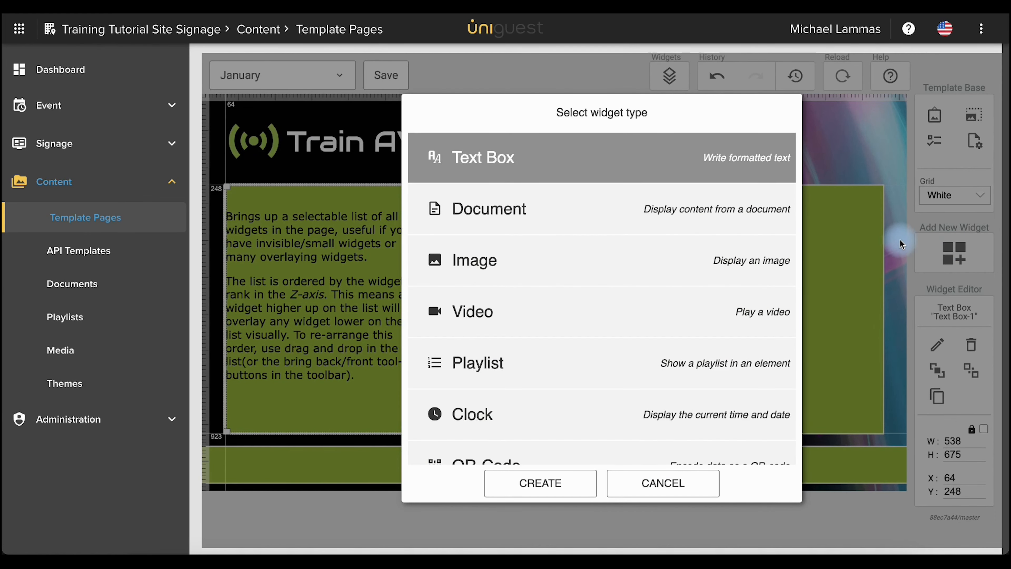
click(701, 217)
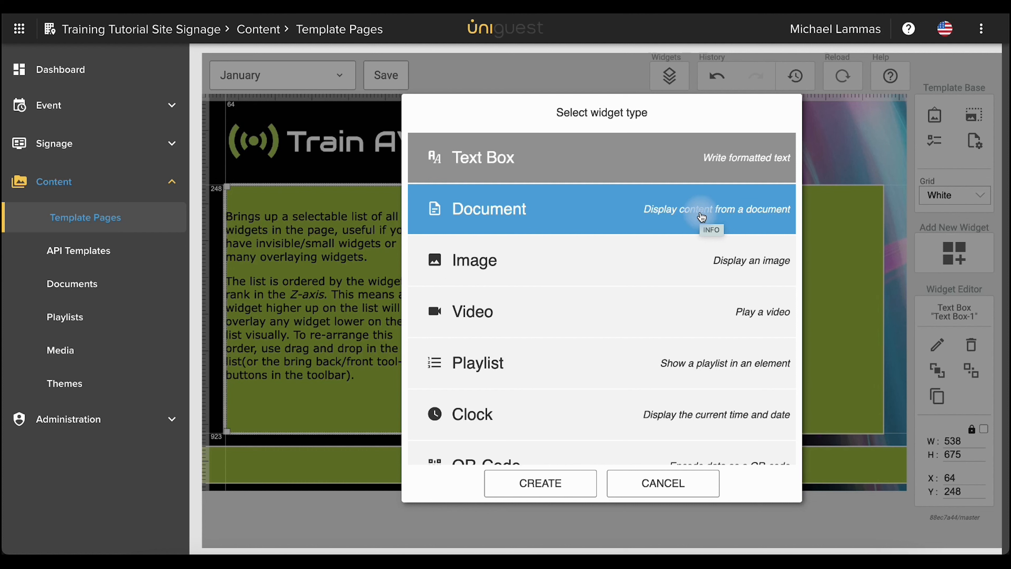
click(678, 215)
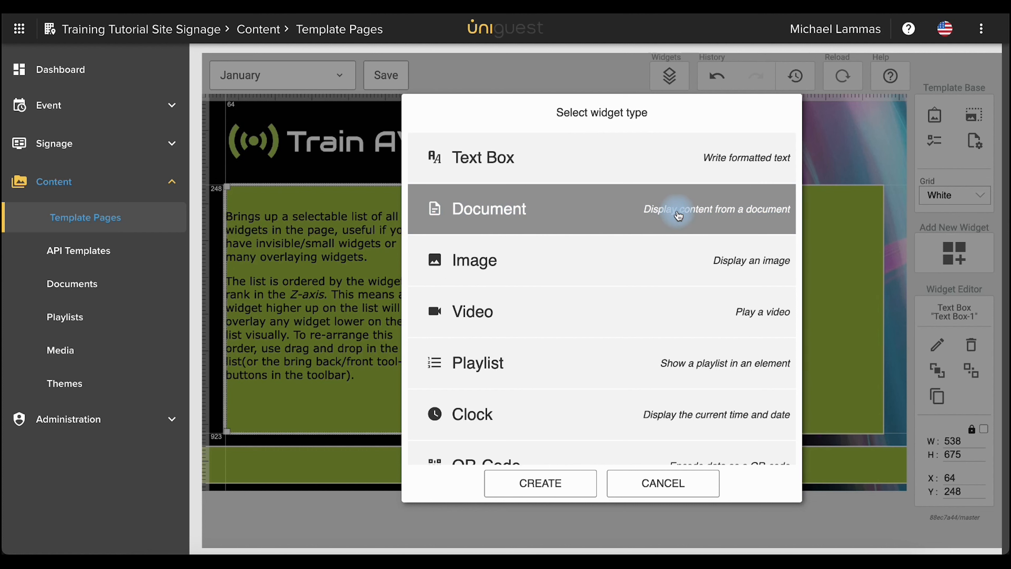
click(555, 483)
click(528, 229)
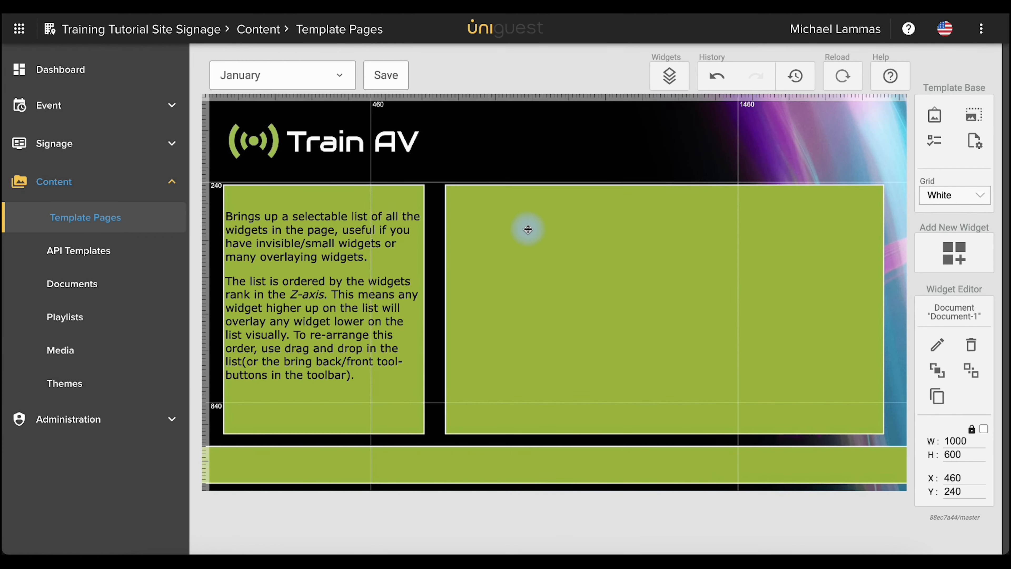
drag(506, 190, 609, 208)
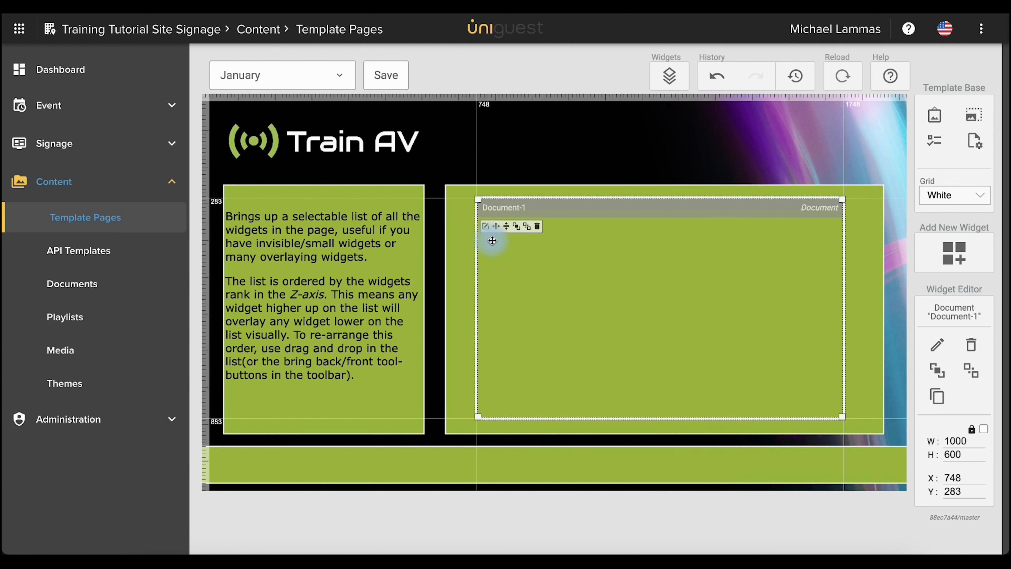
- Load the "Training" document from the Training Video folder into the Document widget and apply it
click(487, 227)
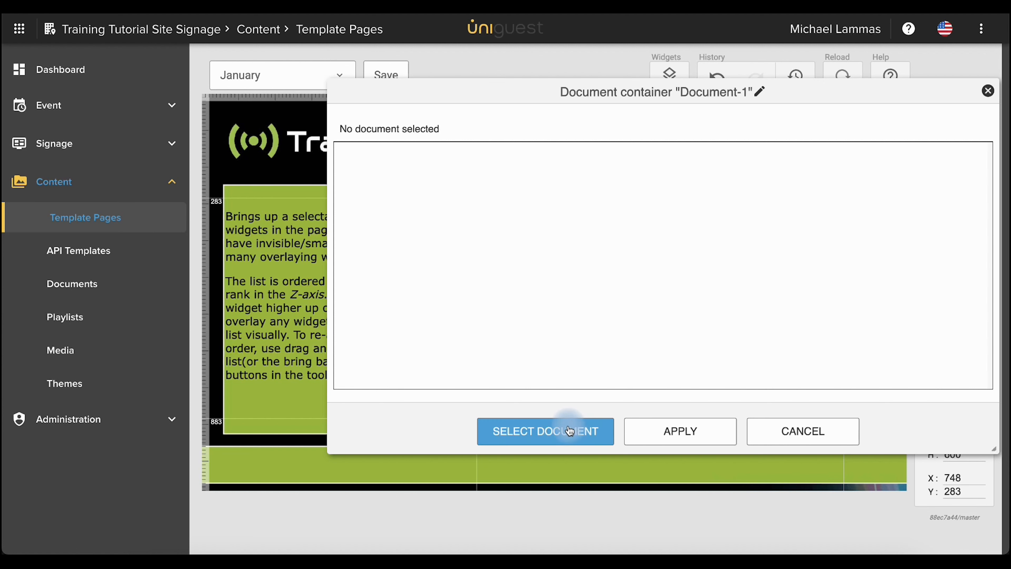
click(547, 433)
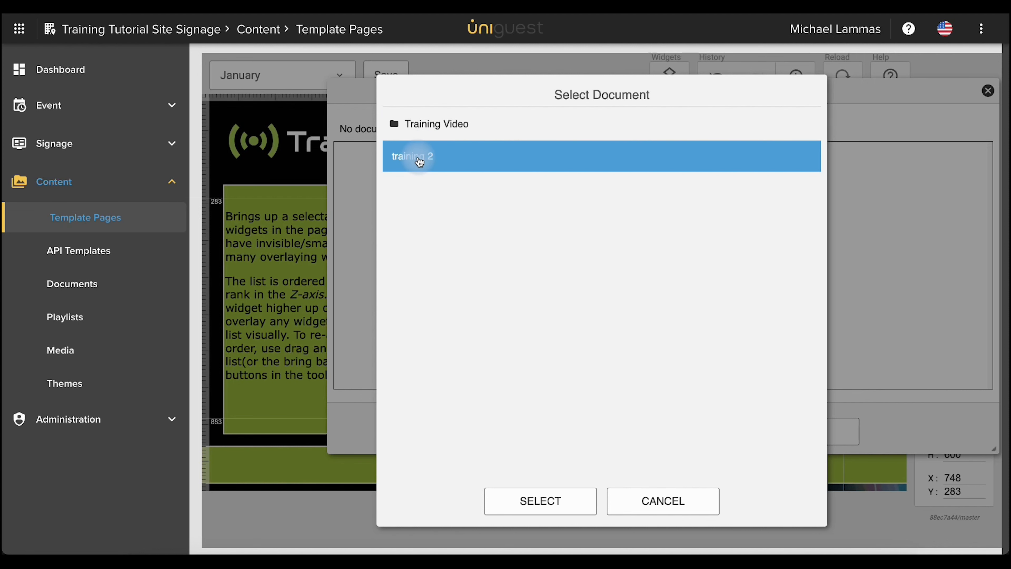
click(428, 127)
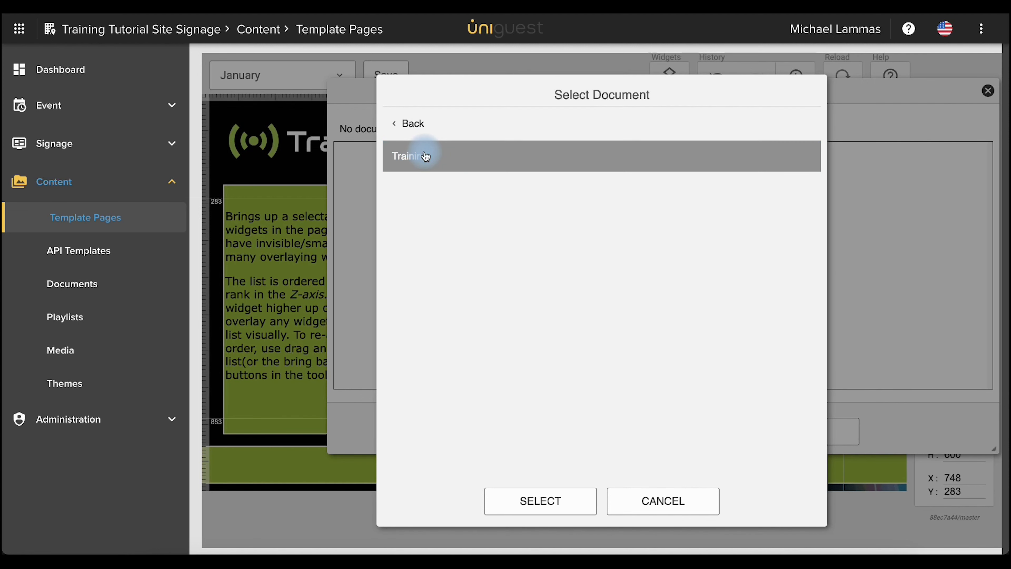
click(543, 481)
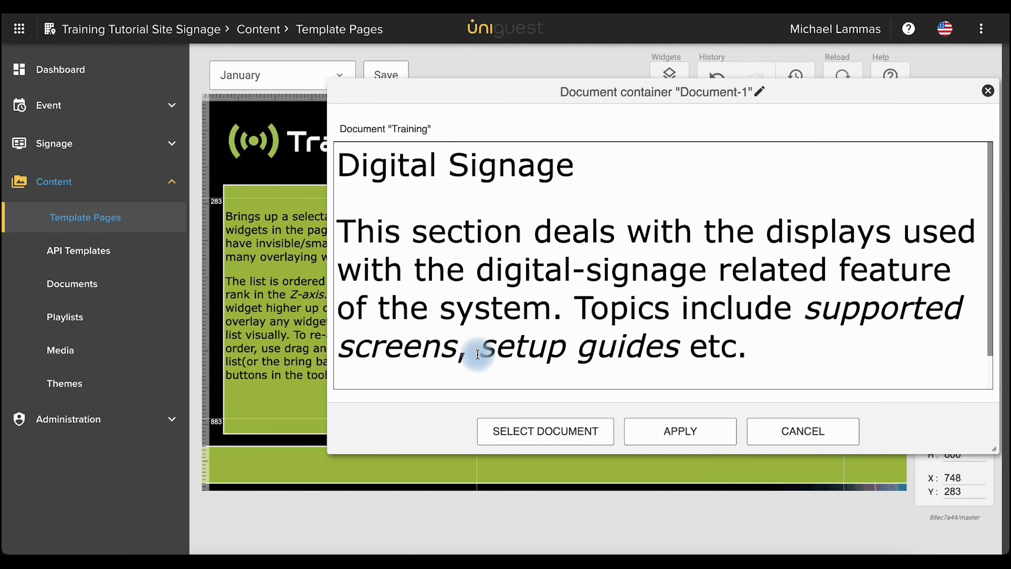
click(663, 430)
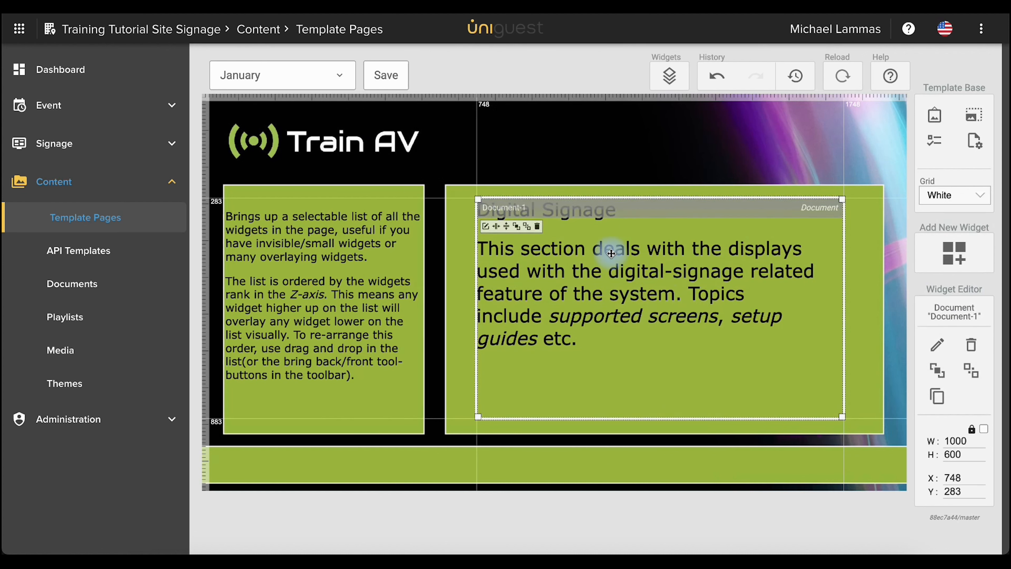
- Check the page's widget list, and delete the Document widget from the larger green panel
click(668, 78)
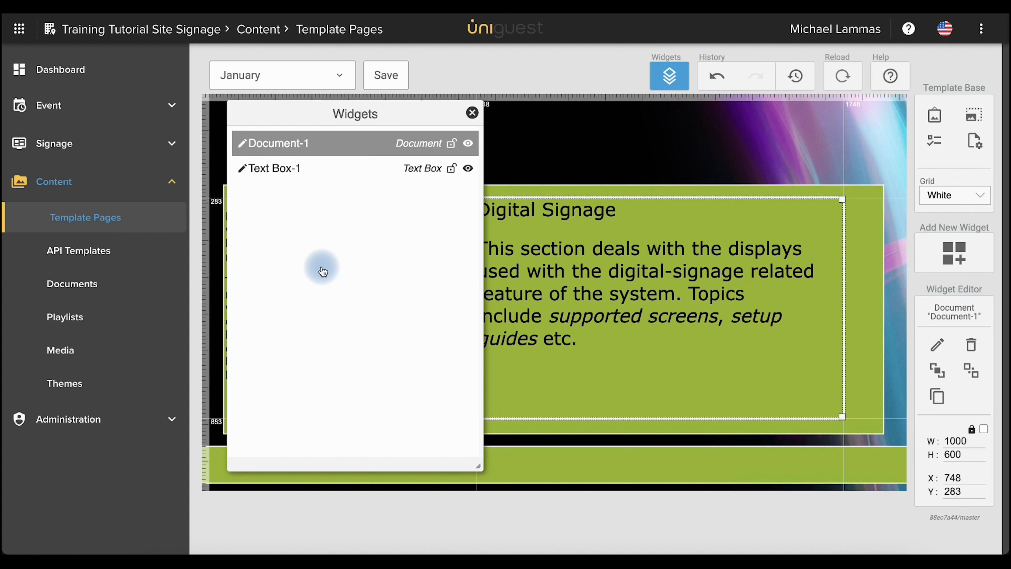
click(472, 116)
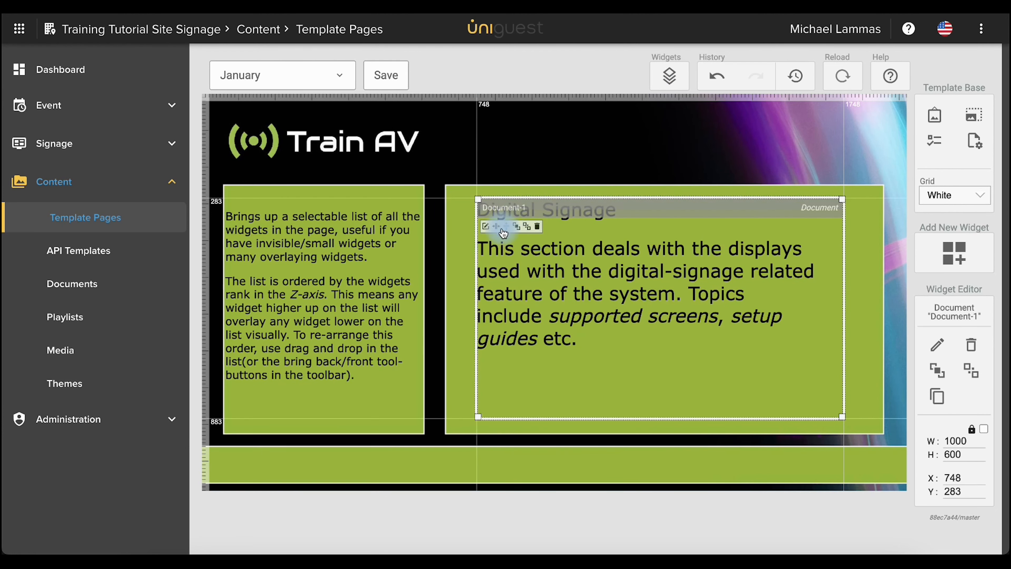
click(538, 232)
click(571, 317)
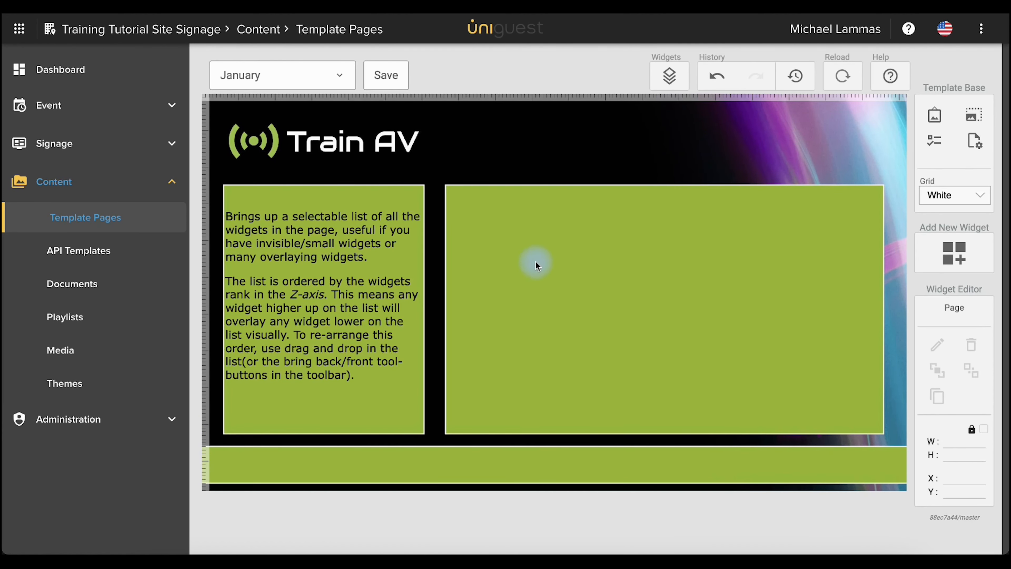
- Add an Image widget and move it inside the larger green panel at about X 729, Y 283
click(954, 253)
click(642, 253)
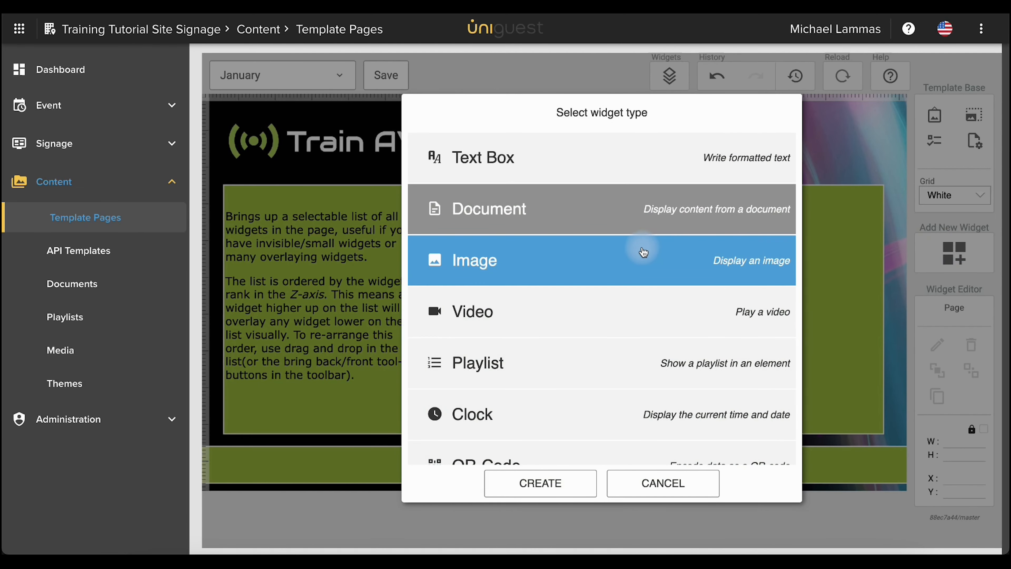
click(611, 265)
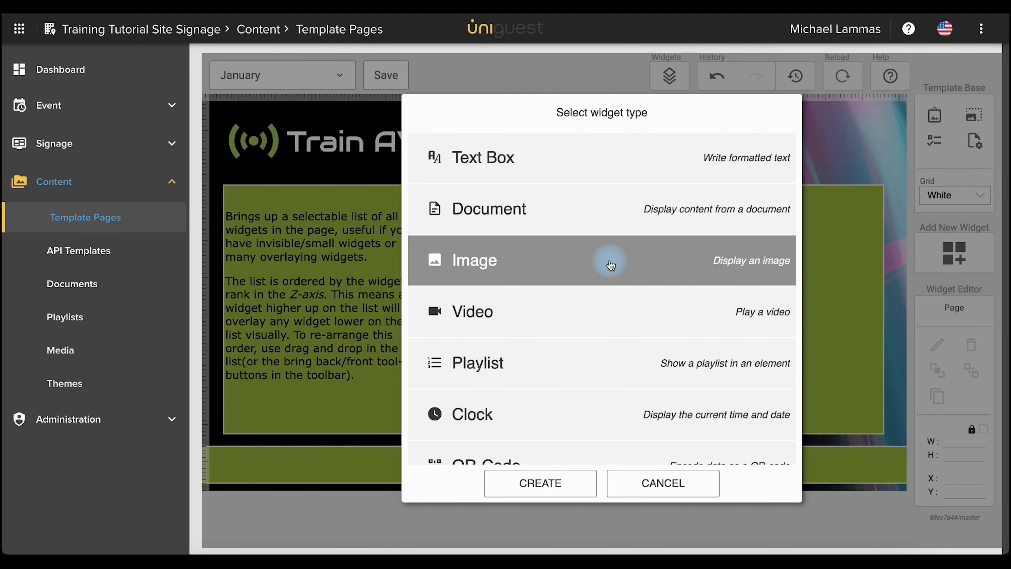
click(559, 482)
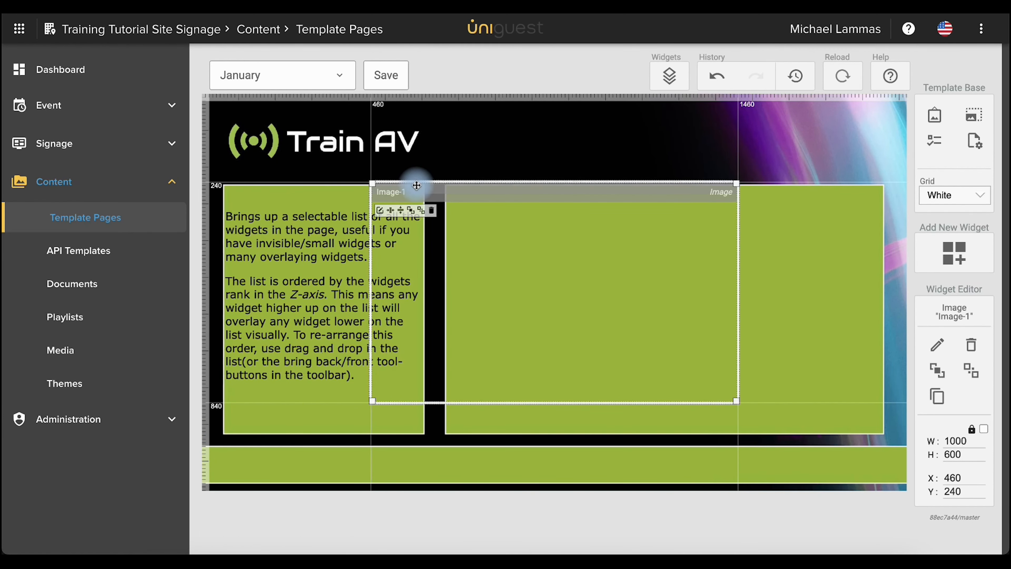
drag(414, 187, 498, 219)
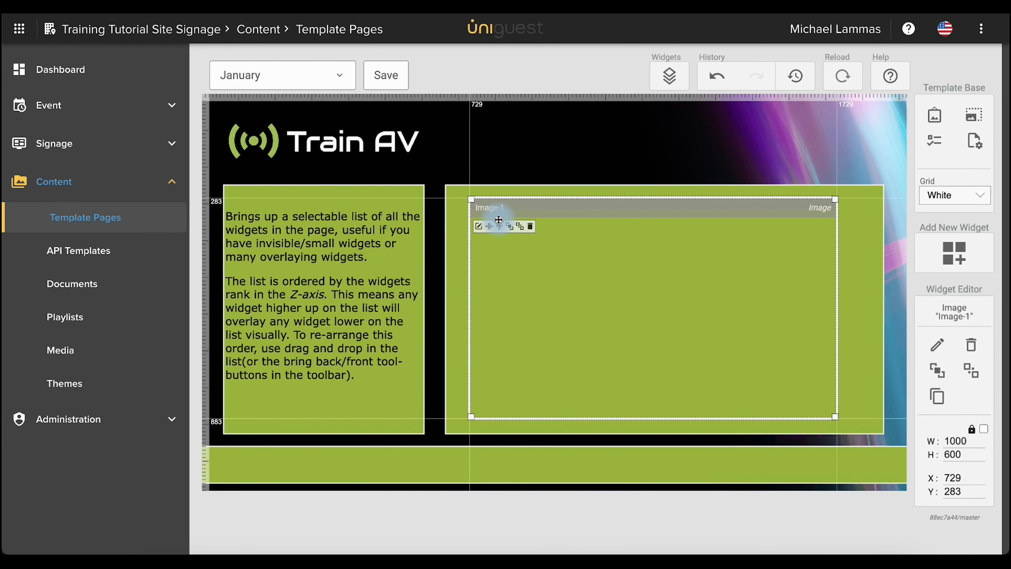
- Load image "1" from the Training folder into the Image widget, keeping the Contain image size, and apply it
click(479, 226)
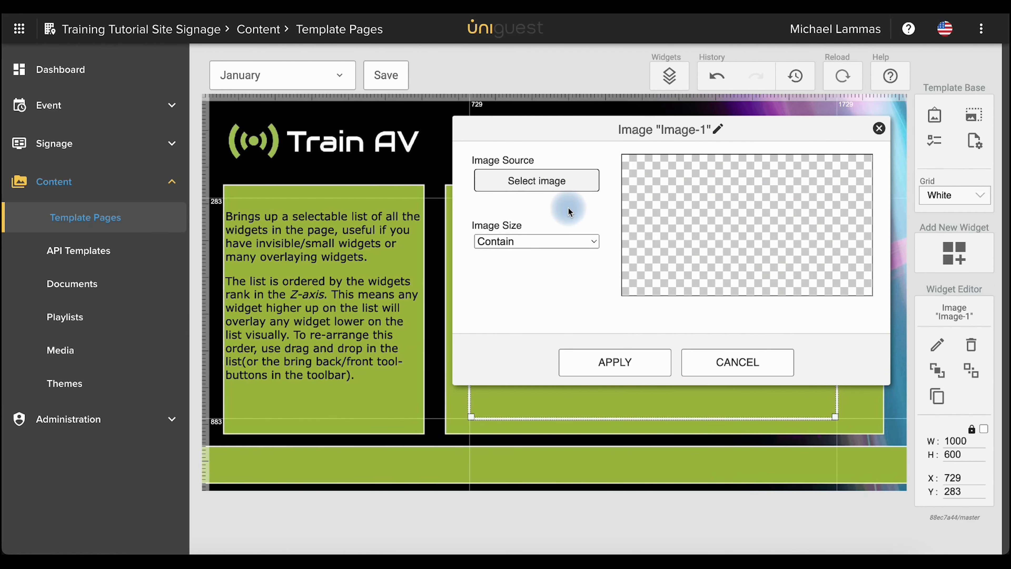
click(549, 187)
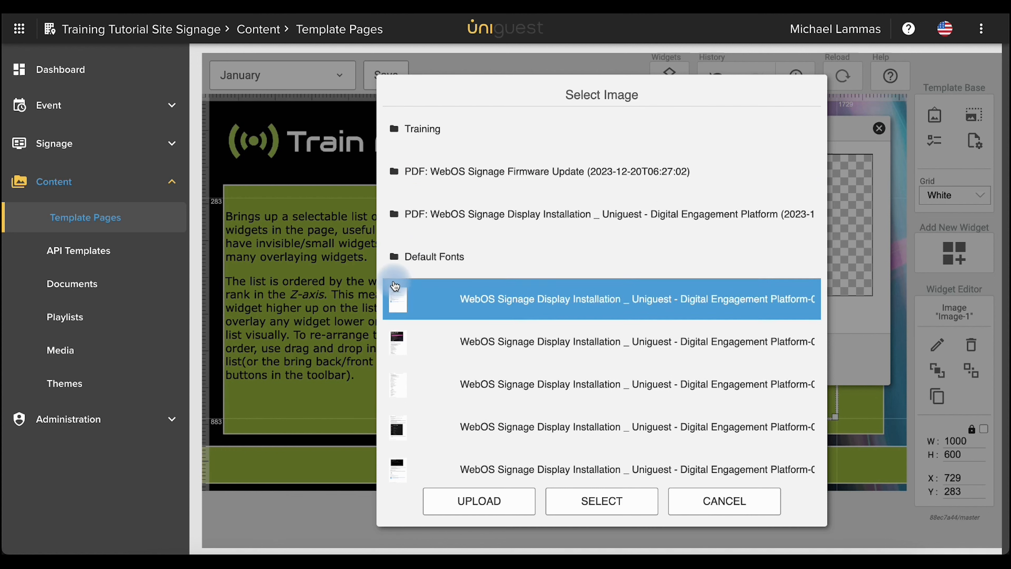
click(399, 141)
click(415, 183)
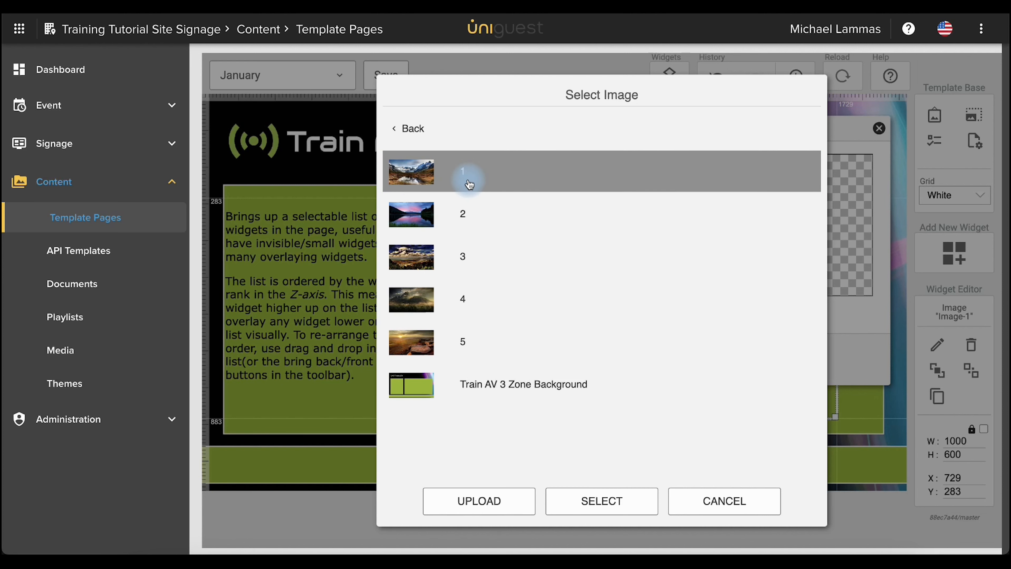
click(521, 395)
click(575, 500)
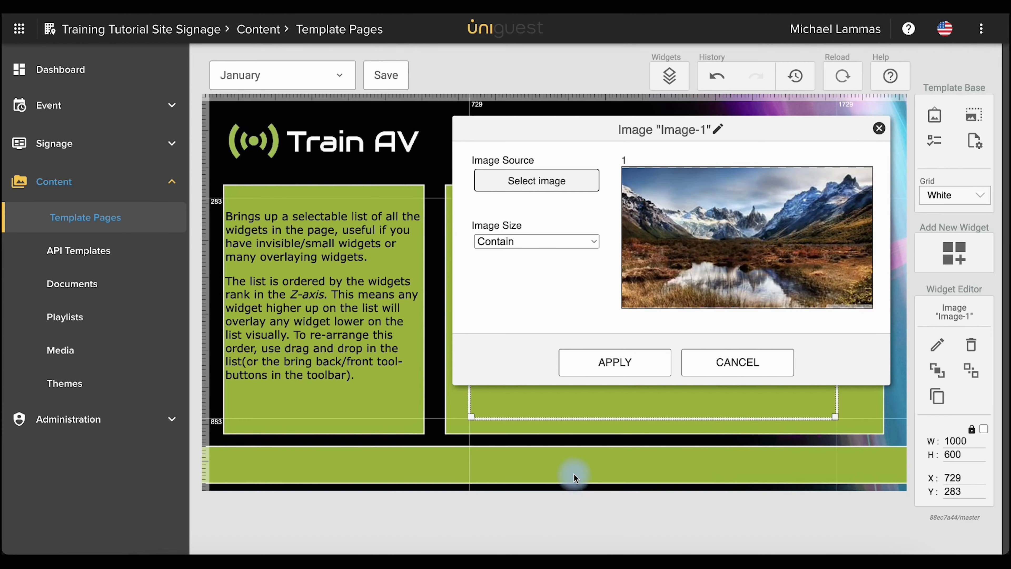
click(528, 242)
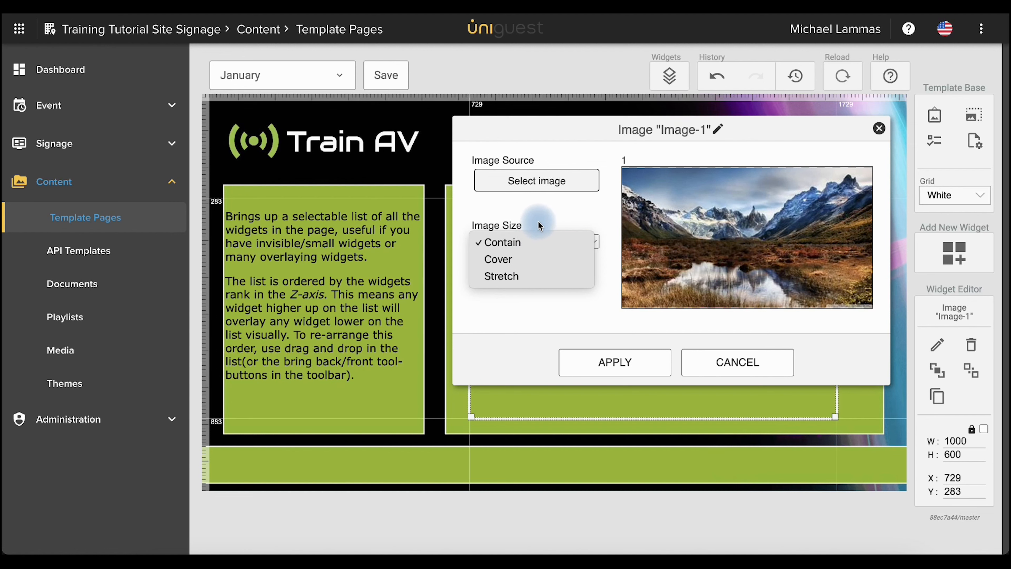
click(553, 242)
click(600, 361)
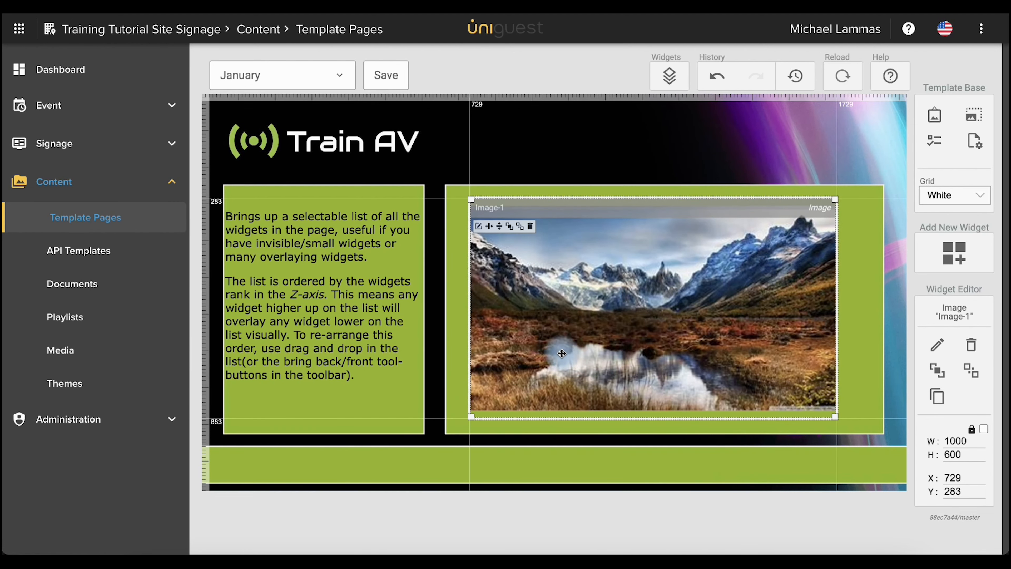
- Fit the Image widget over the larger green panel at about 1181 by 672, and delete the widget
drag(573, 321, 551, 308)
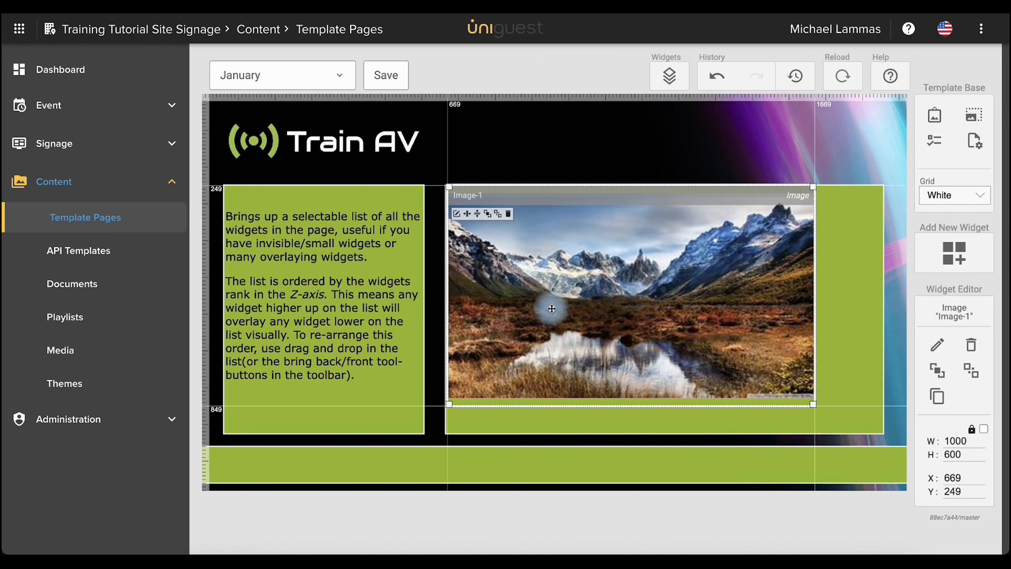
drag(811, 406, 879, 432)
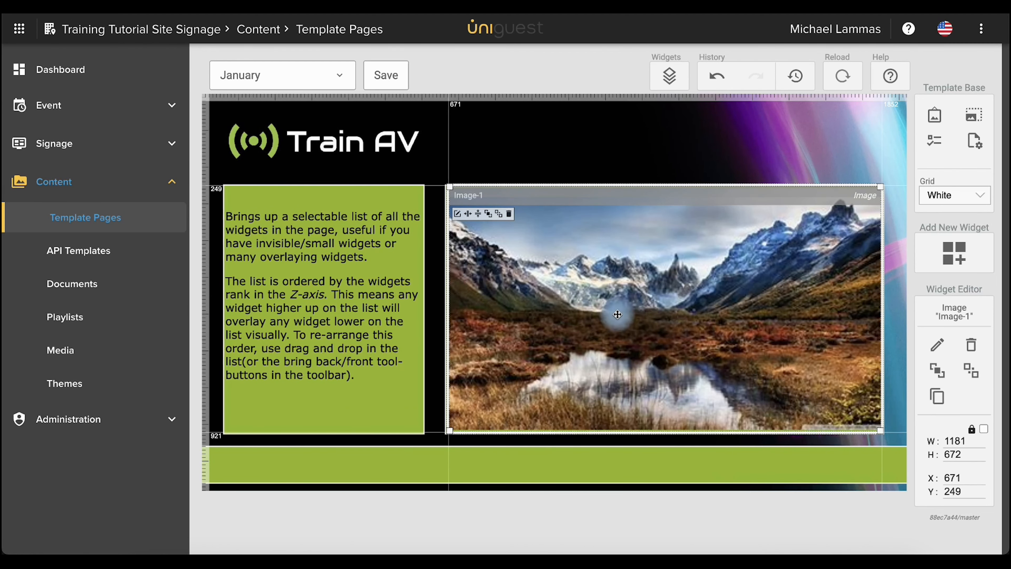
click(511, 216)
click(549, 316)
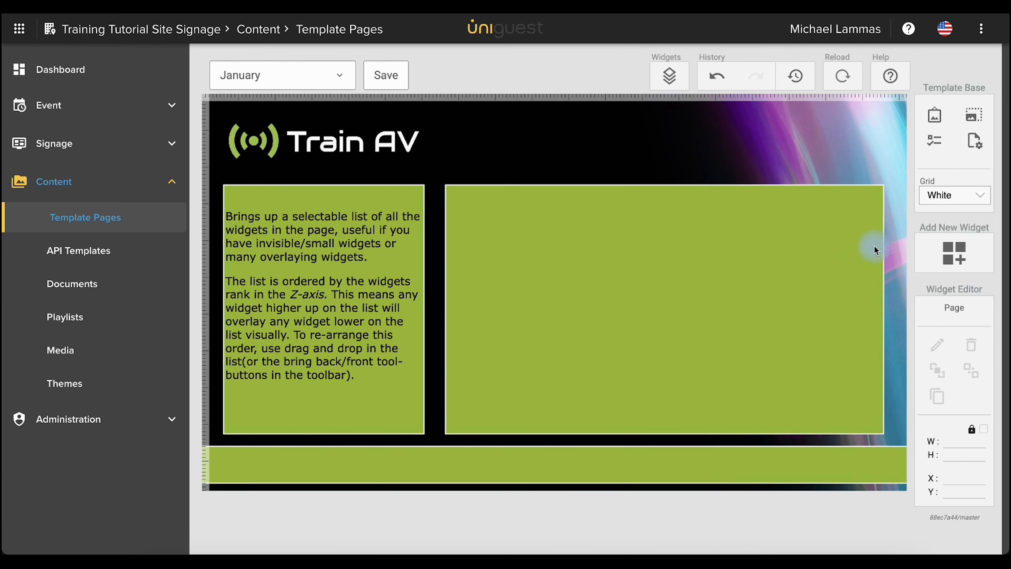
- Add a Video widget and move it inside the larger green panel at about X 739, Y 304
click(915, 252)
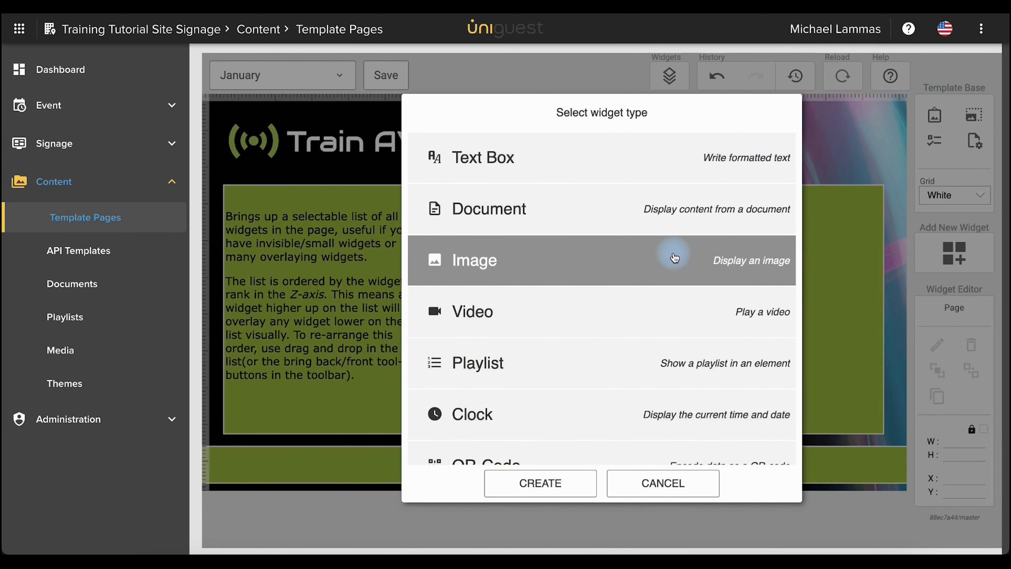
click(644, 299)
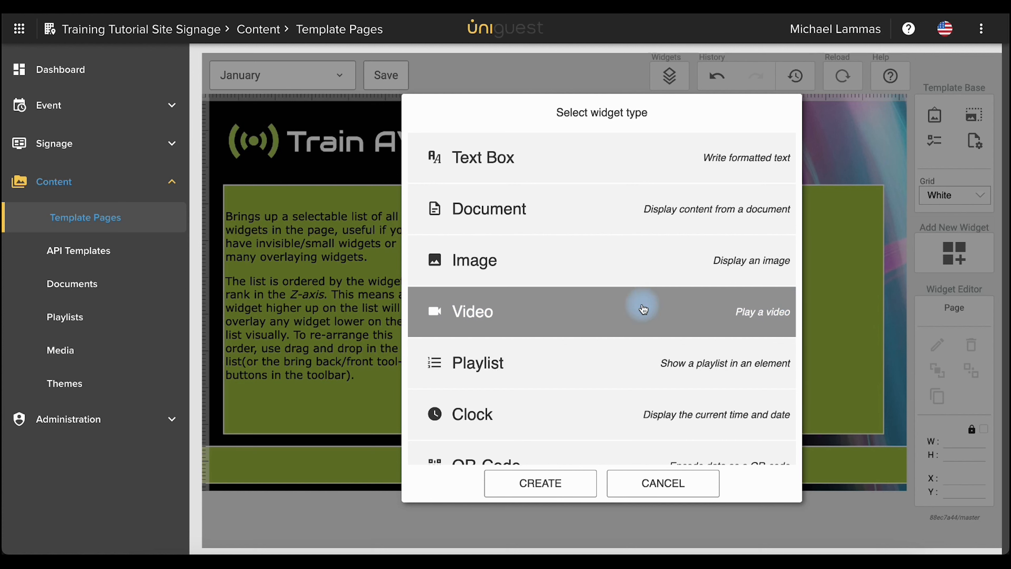
click(551, 476)
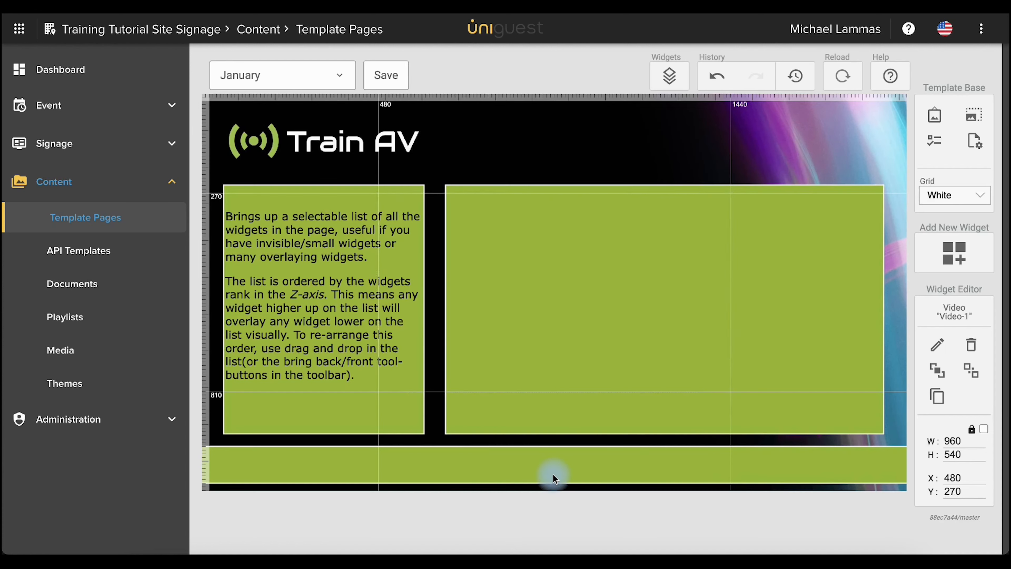
click(675, 328)
drag(675, 327, 715, 331)
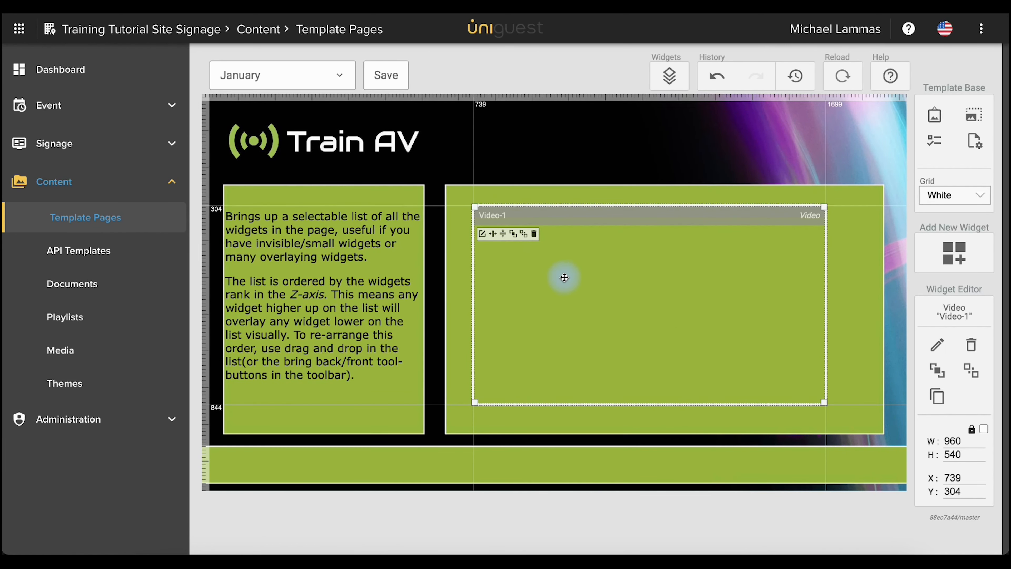
- Choose the "Hearing dog" video from the Training folder as the Video widget's source
click(482, 234)
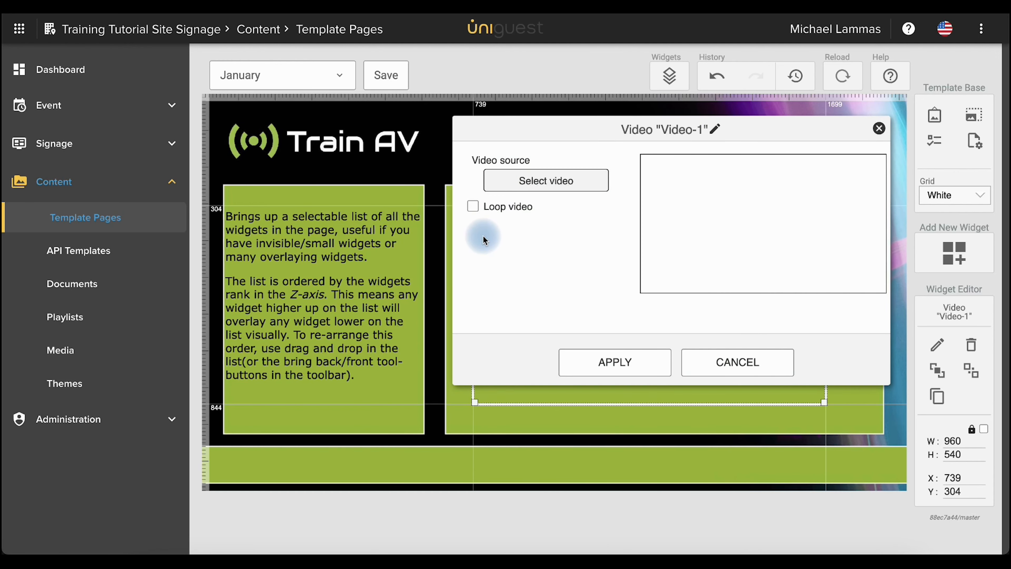
click(537, 185)
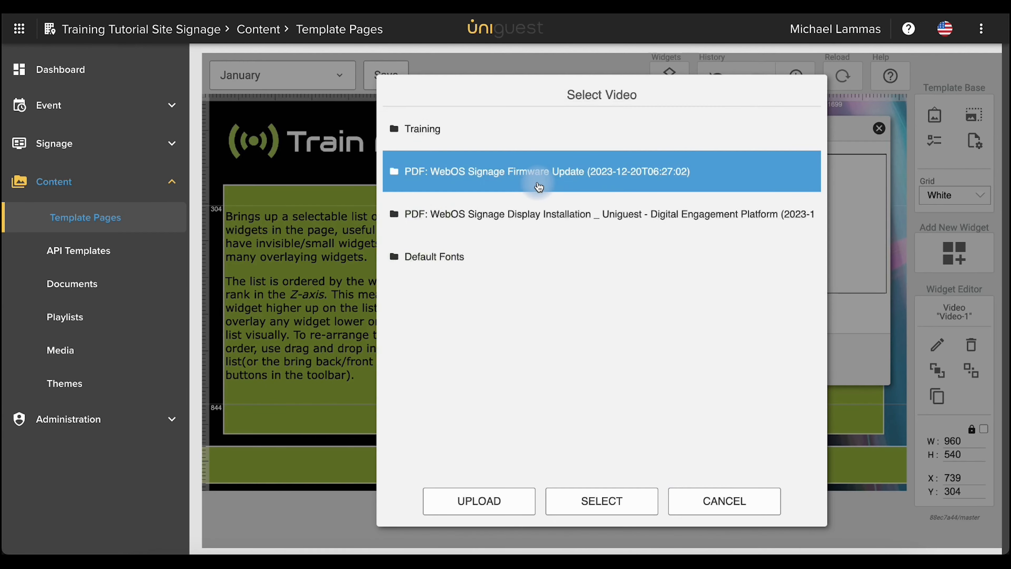
click(481, 142)
click(481, 142)
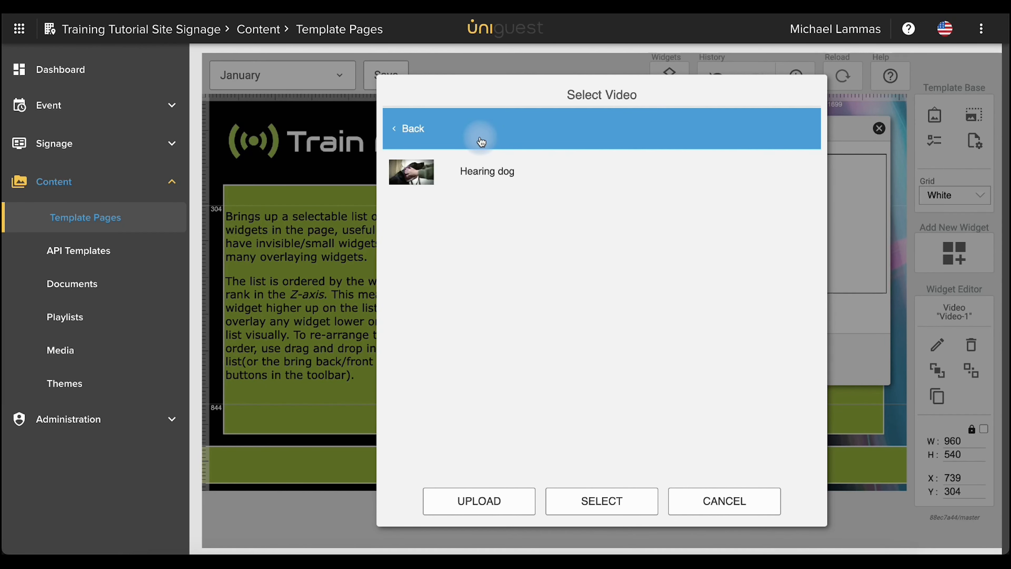
click(468, 172)
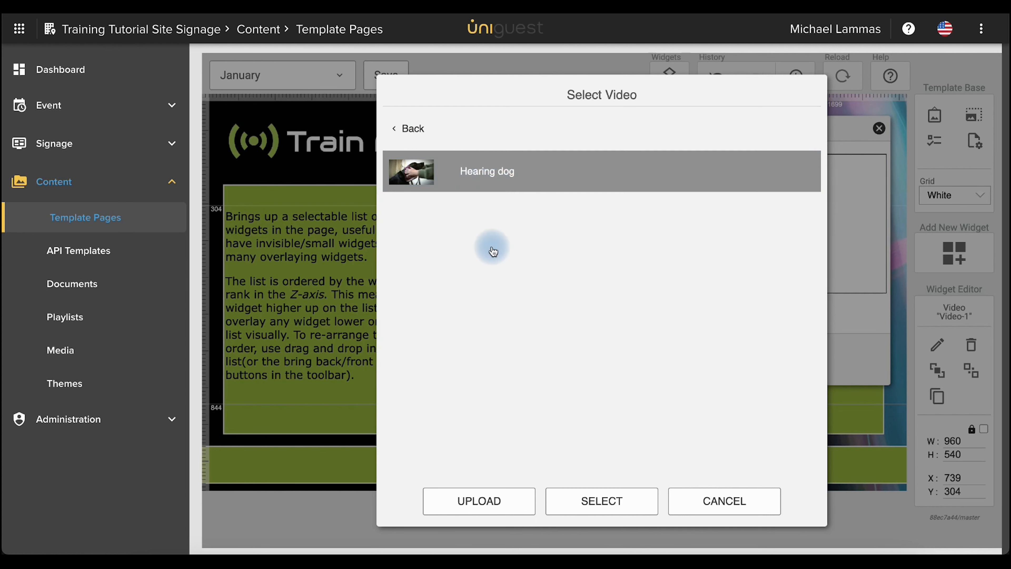
click(591, 500)
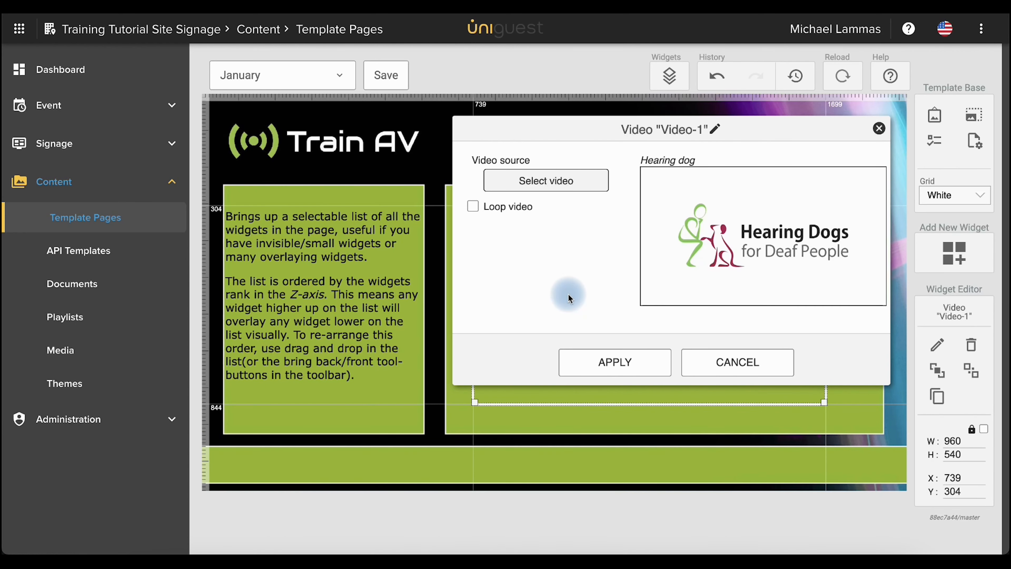
- Preview the chosen video, and apply the Video widget's settings with looping turned on
click(702, 239)
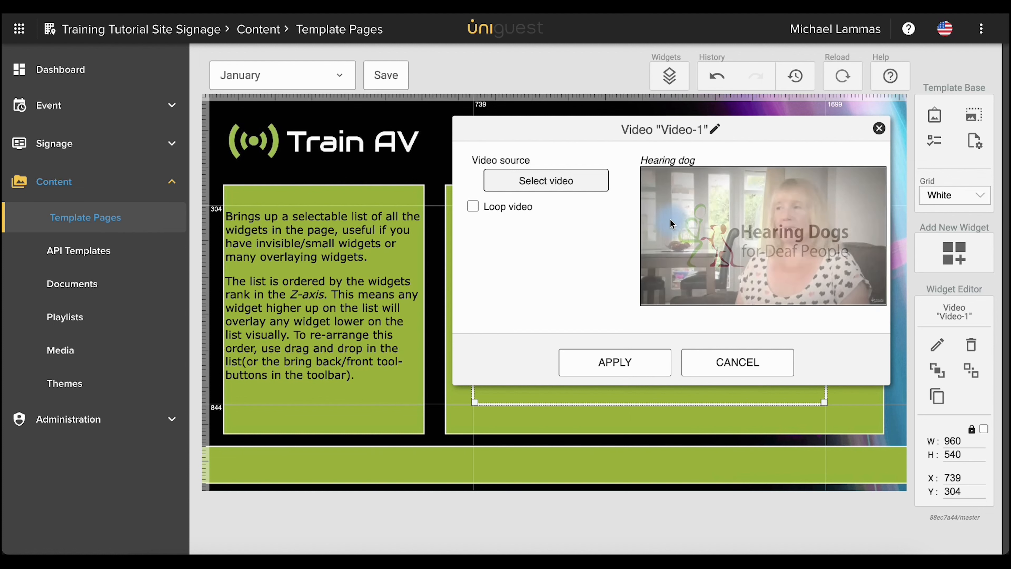
click(659, 242)
click(473, 207)
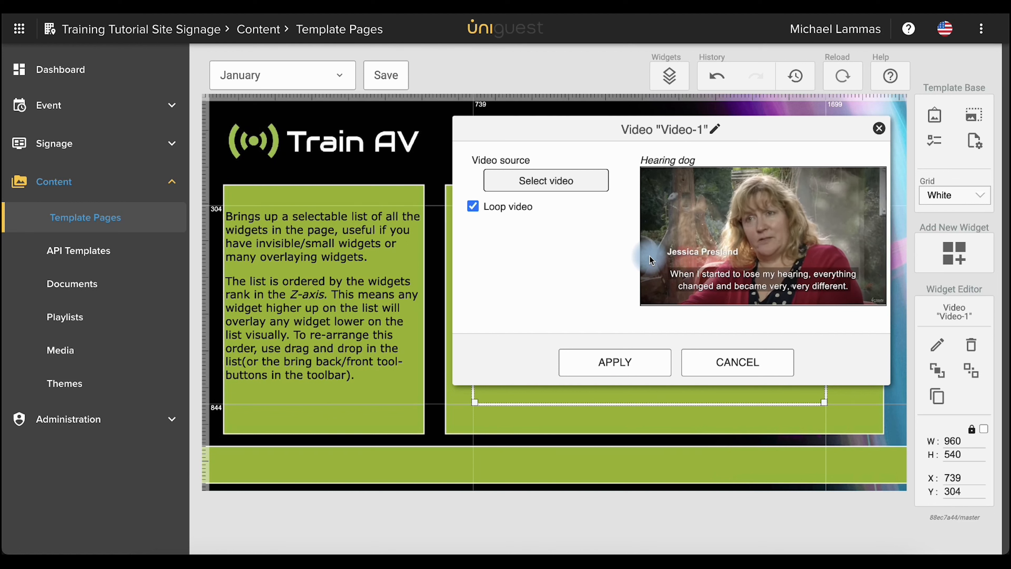
click(609, 361)
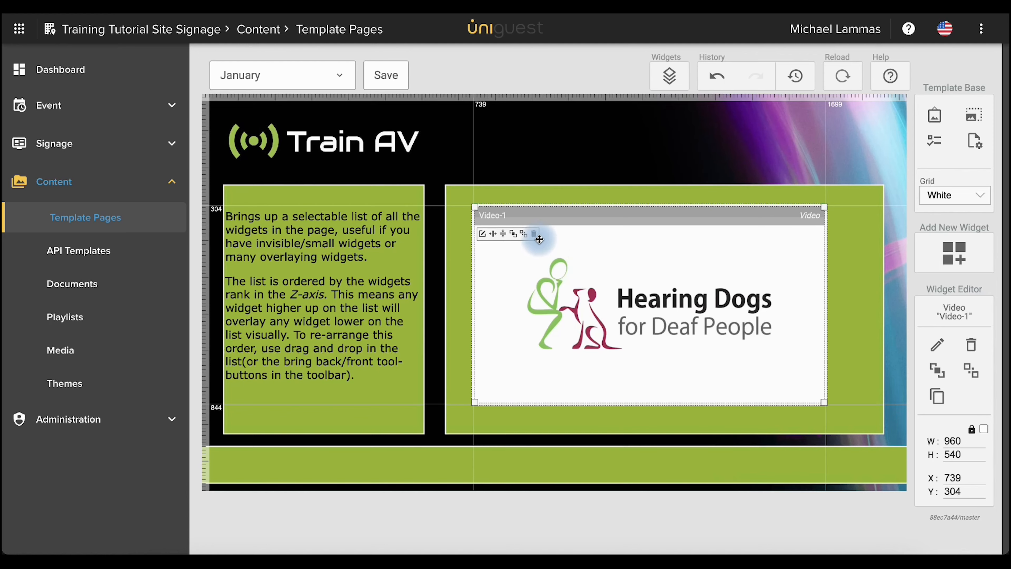
- Delete the Video widget from the larger green panel
click(534, 234)
click(570, 326)
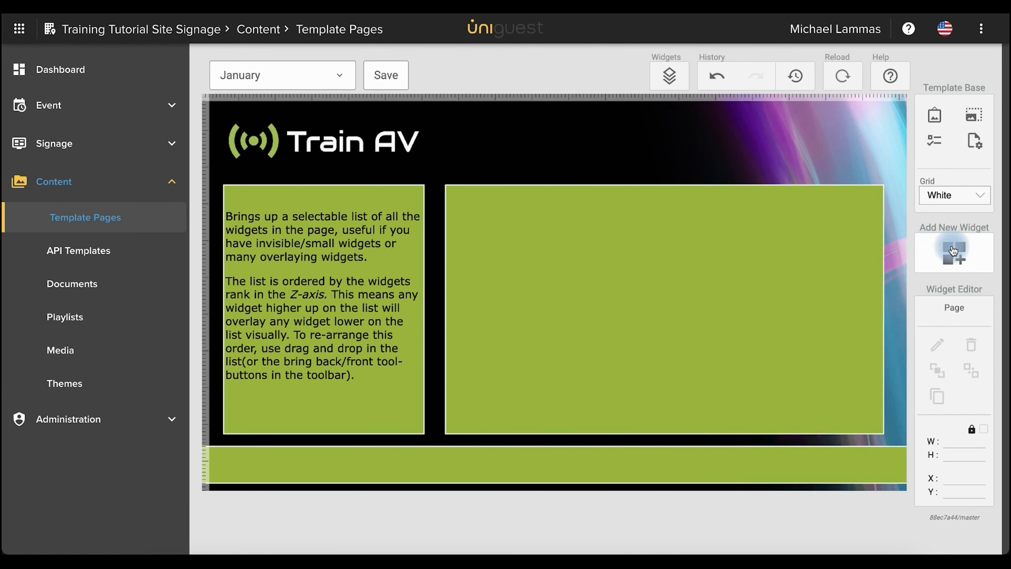
- Add a Playlist widget and fit it to the larger green panel at about 1186 × 668, X 665, Y 252
click(963, 251)
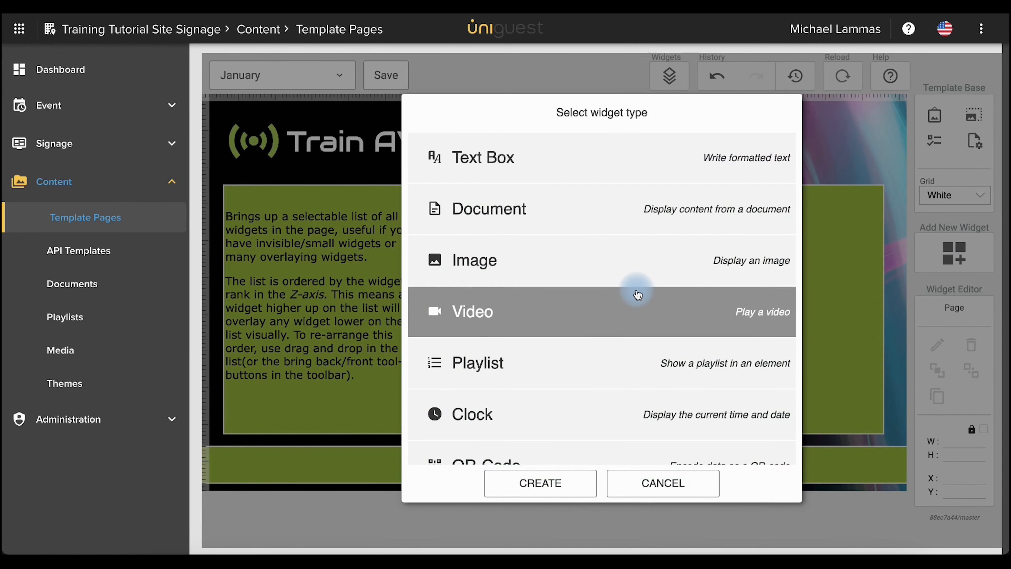
scroll(638, 289, down, 2)
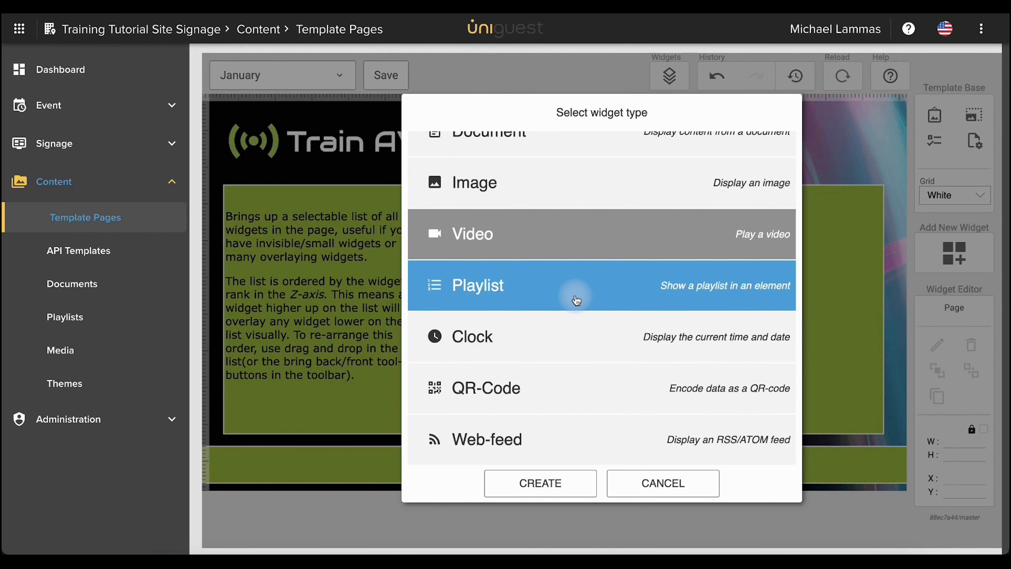
click(576, 301)
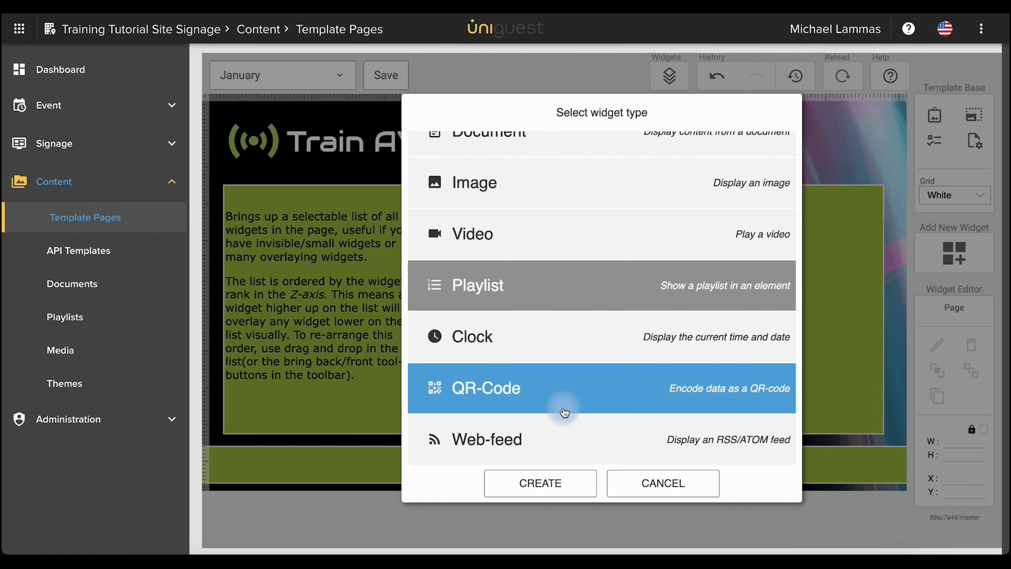
click(553, 482)
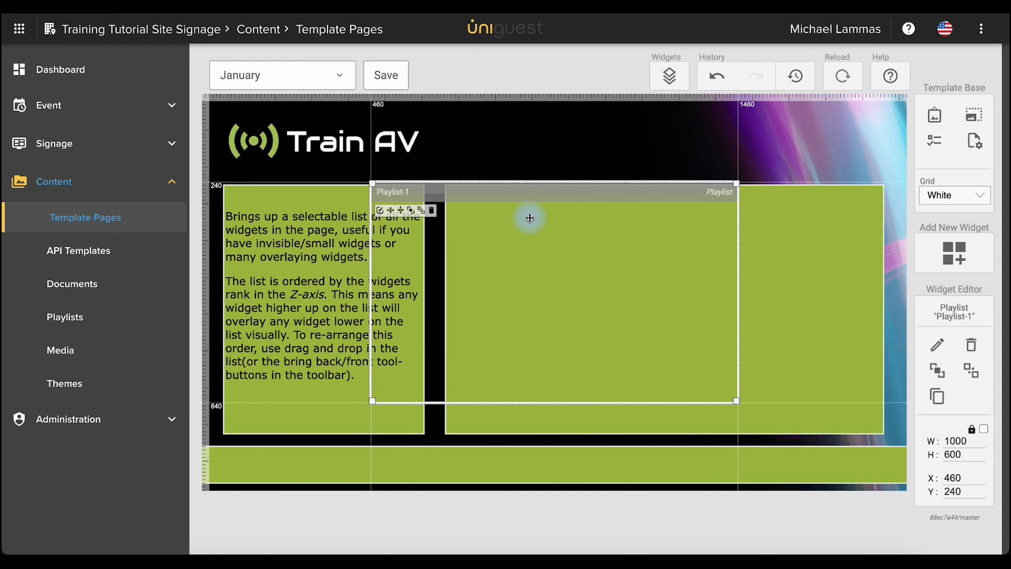
drag(516, 198, 590, 203)
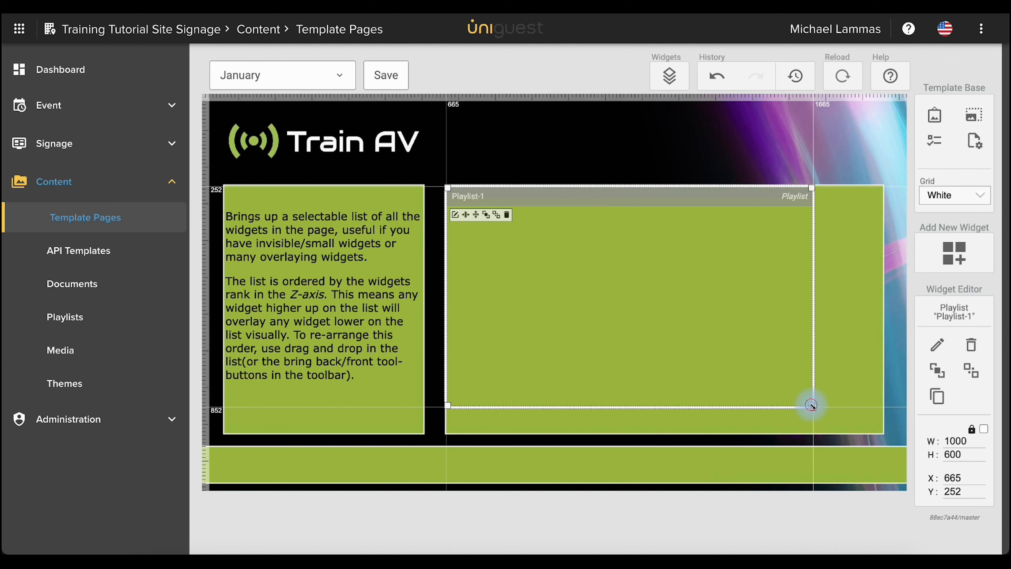
drag(811, 405, 879, 431)
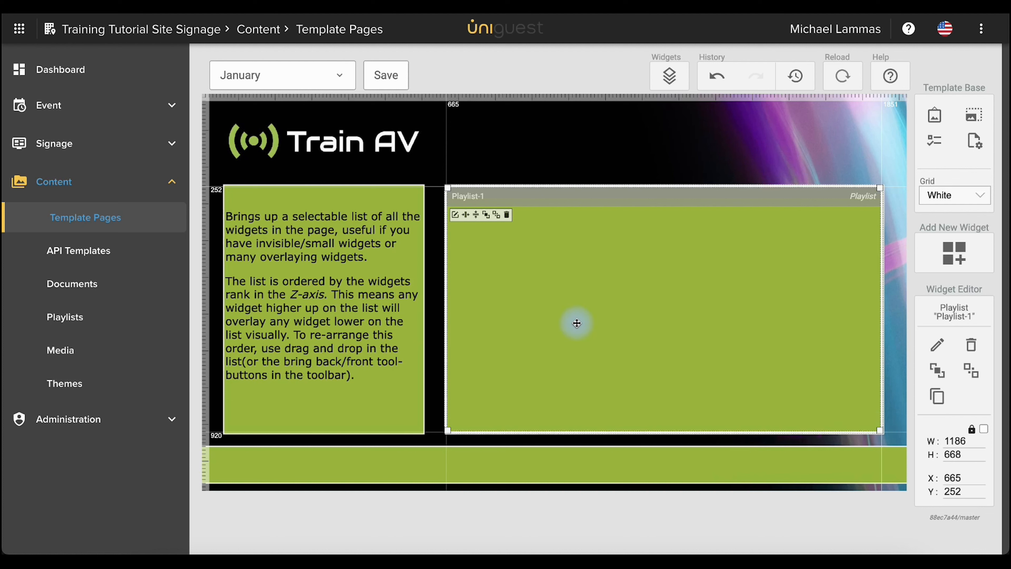
- Open the Playlist widget's playlist selection and look inside the Playlist folder, returning to the main list
click(455, 215)
click(502, 192)
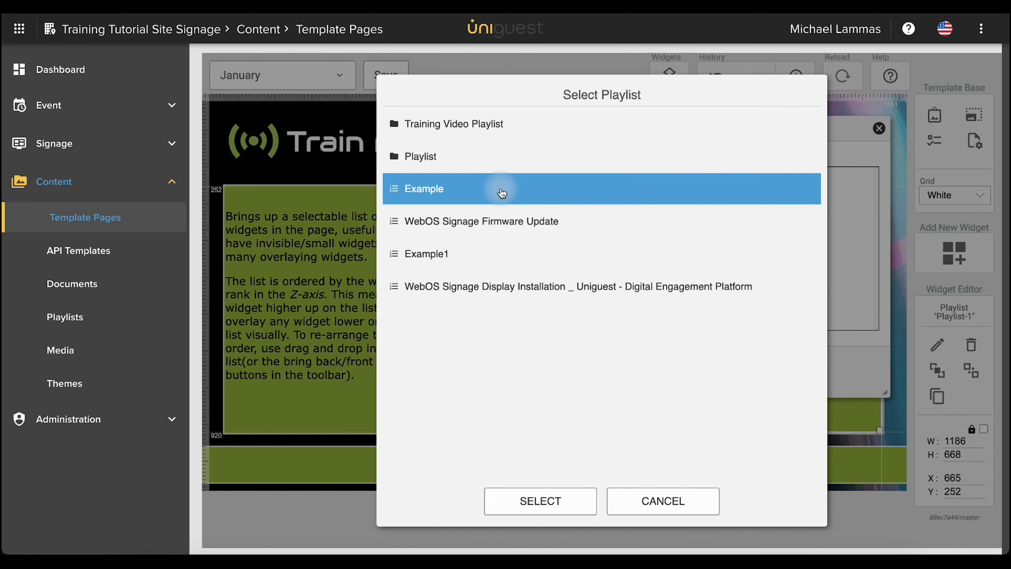
click(444, 166)
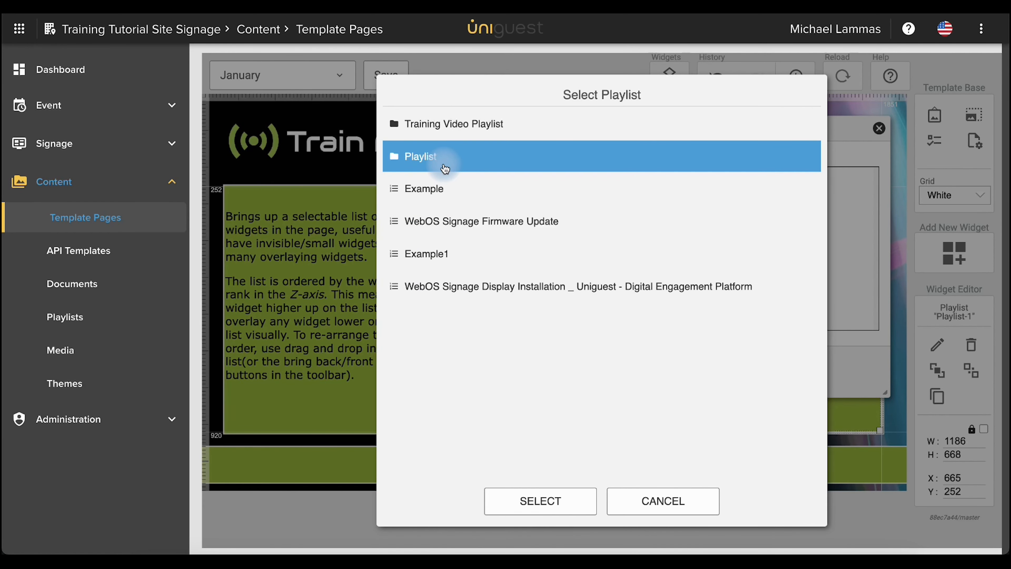
click(429, 230)
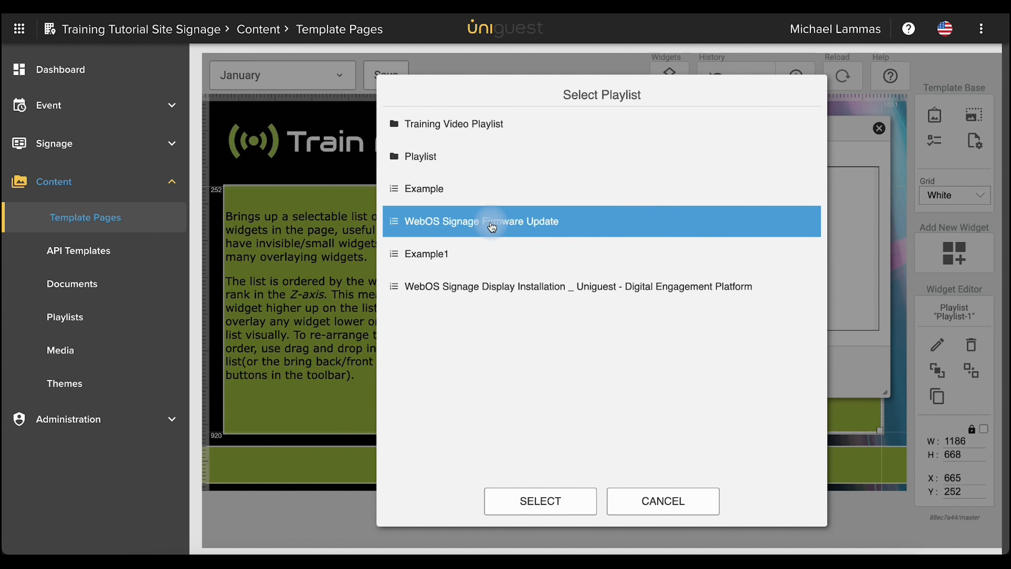
double_click(425, 165)
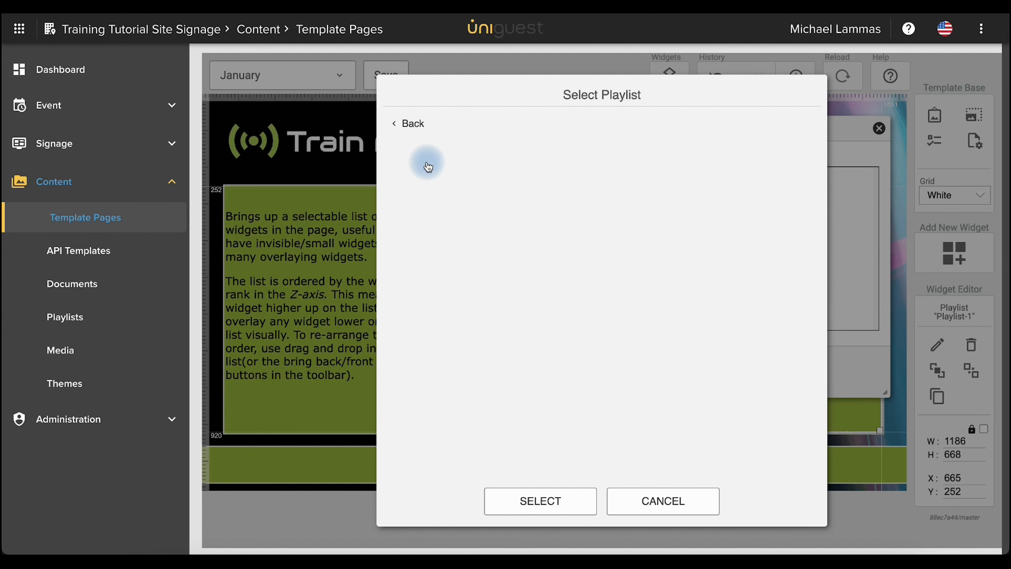
click(413, 121)
click(418, 125)
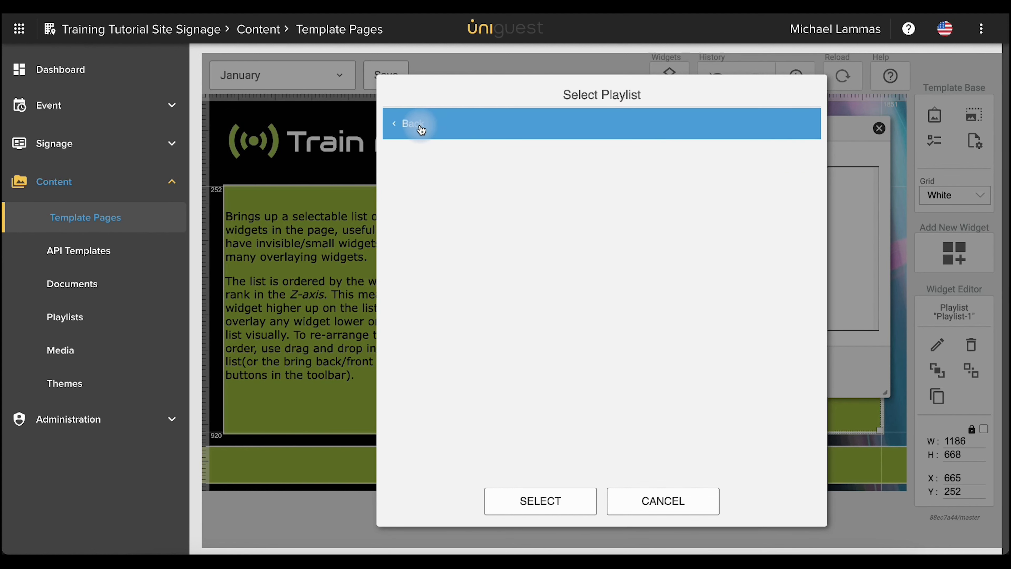
click(421, 128)
- Choose the Example1 playlist as the Playlist widget's source
click(420, 222)
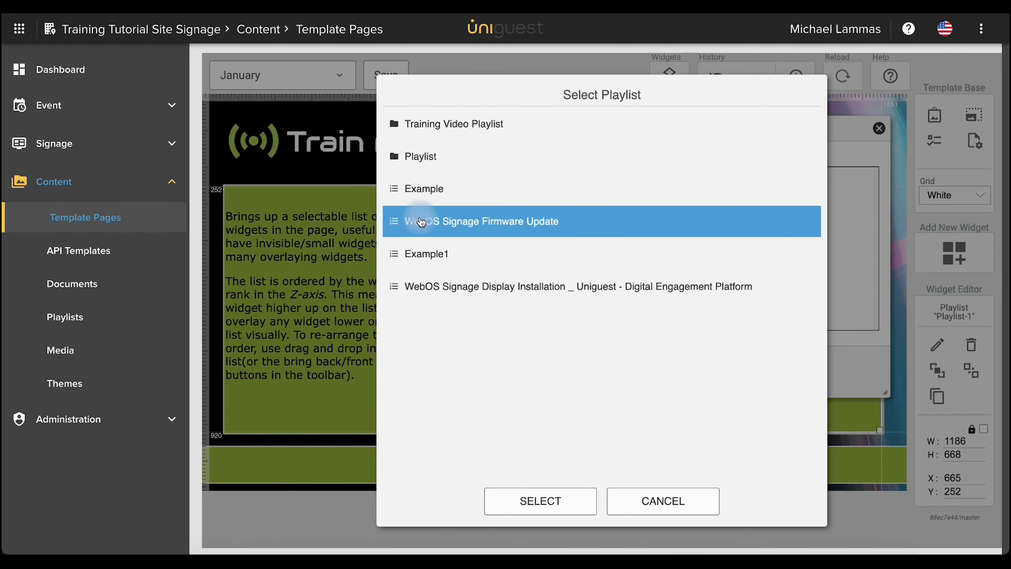
click(421, 255)
click(445, 191)
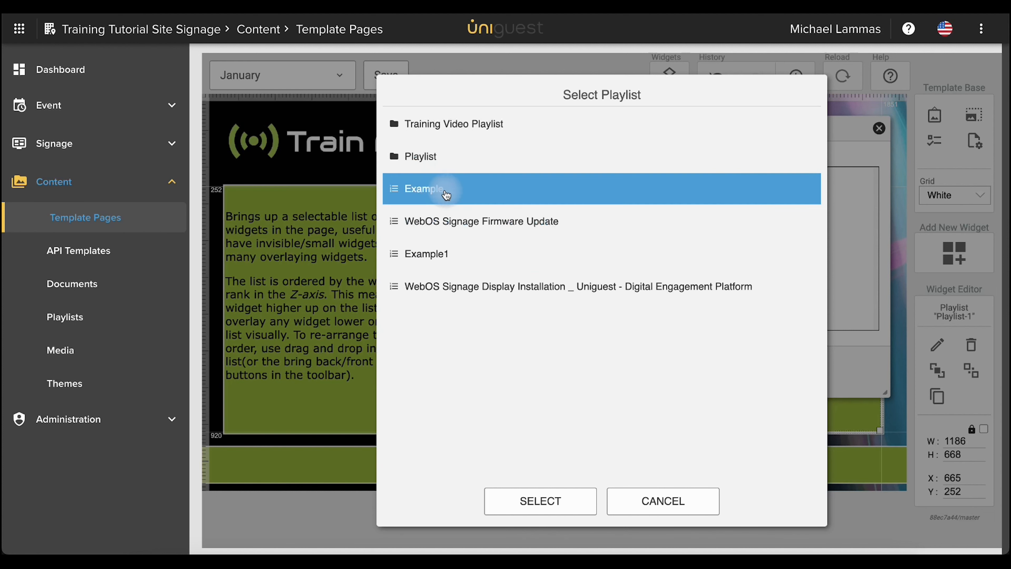
click(418, 256)
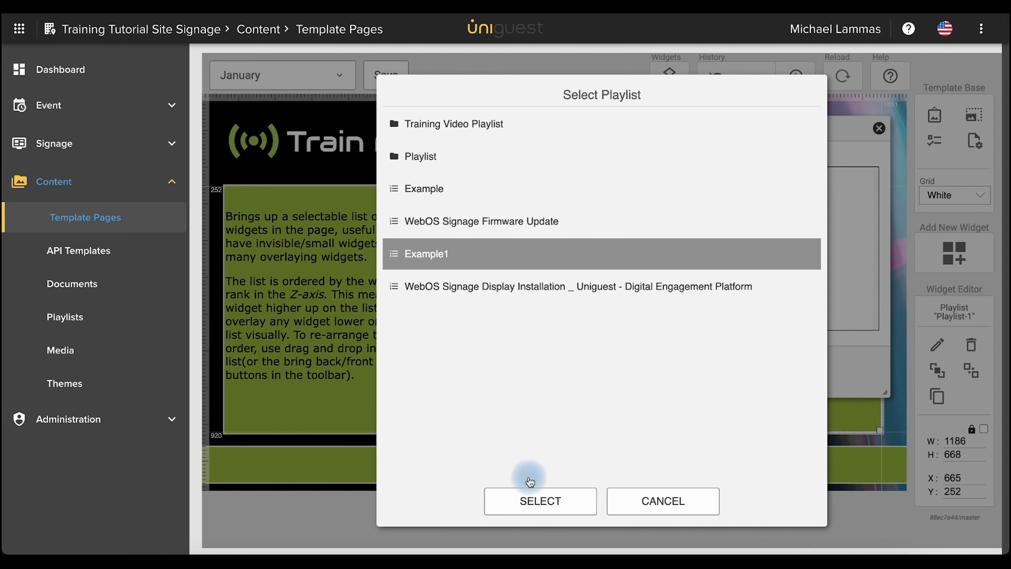
click(533, 496)
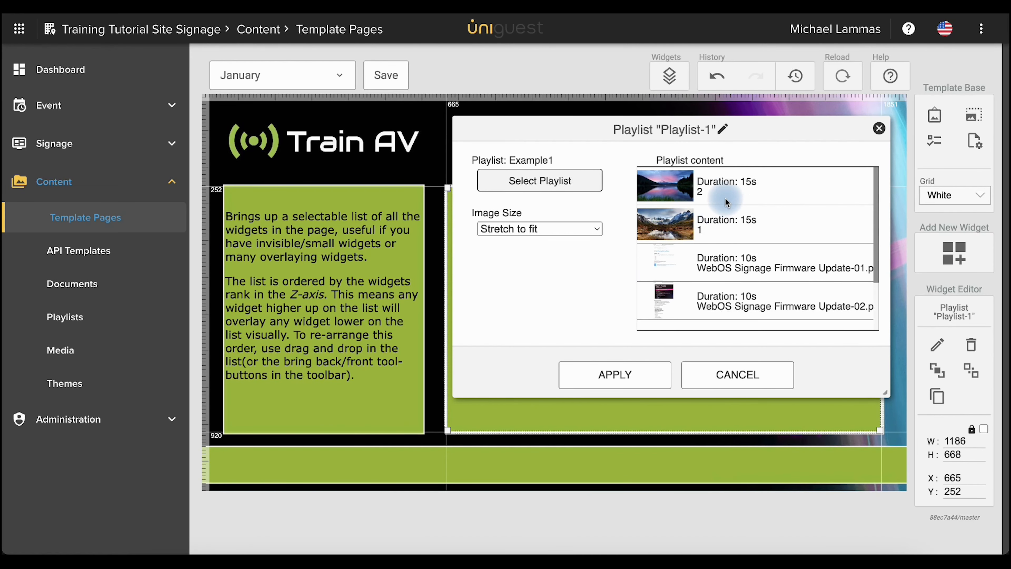
- Review the playlist's content, and apply the Playlist widget's settings with the image size at Stretch to fit
scroll(740, 251, down, 2)
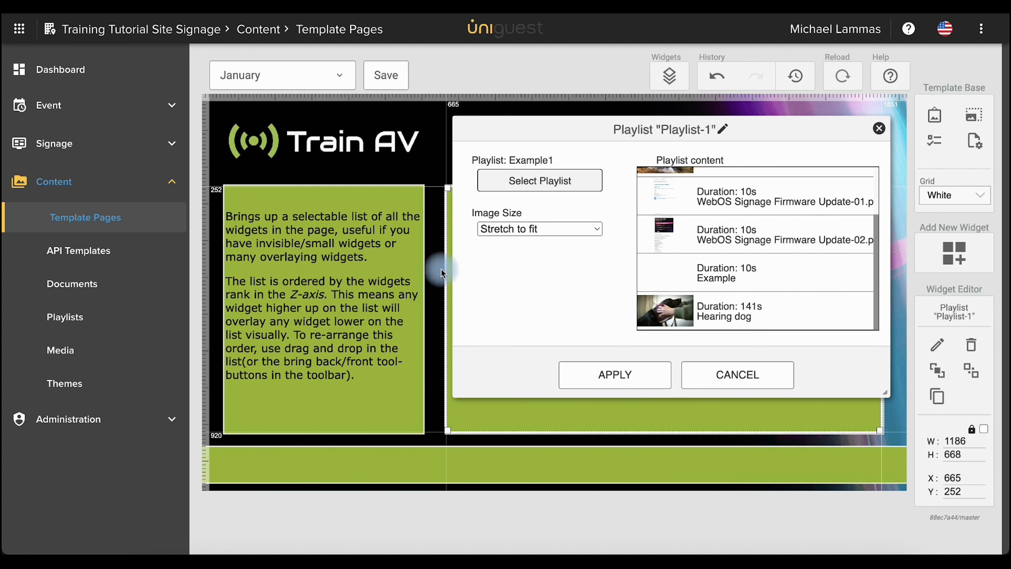
scroll(641, 267, up, 3)
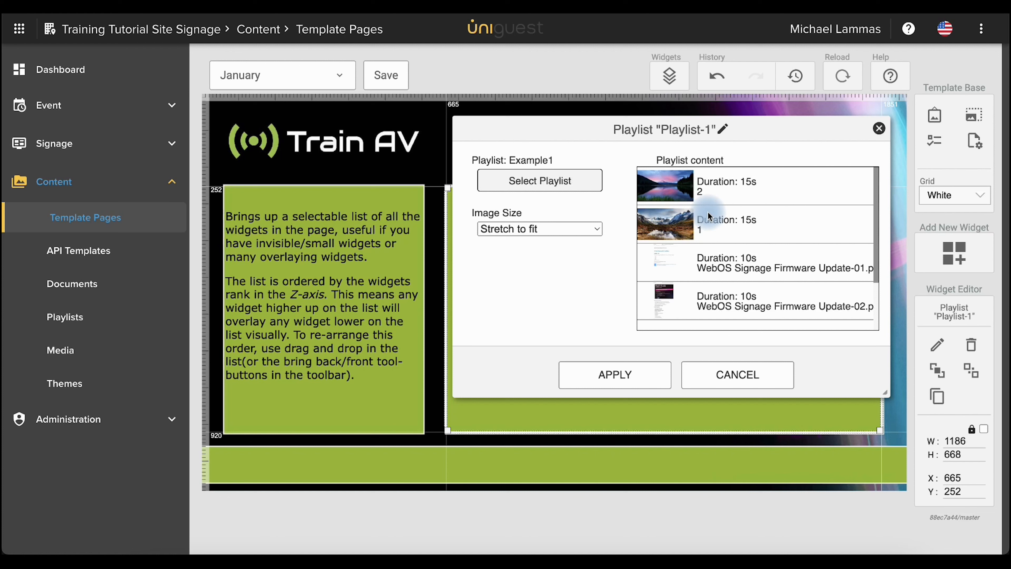
click(611, 374)
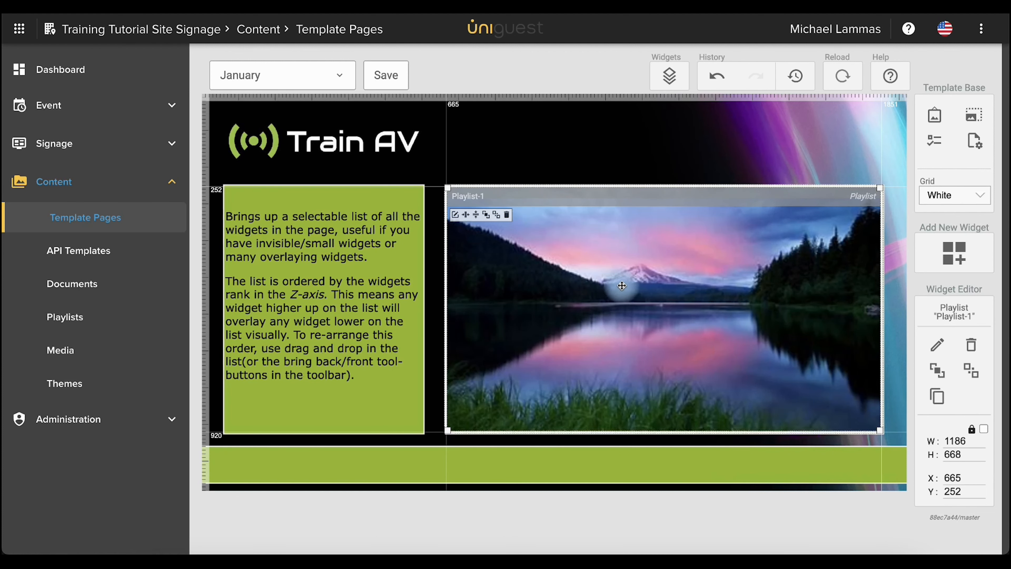
- Add a Clock widget and shrink it to about 185 × 174 in the page's upper-right corner at about X 1664, Y 25
click(947, 251)
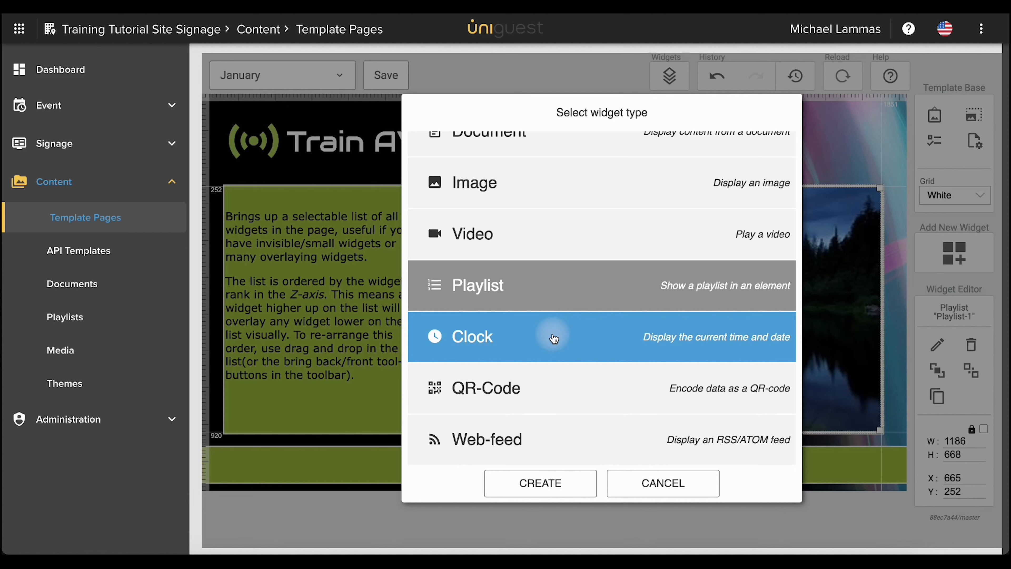
click(553, 339)
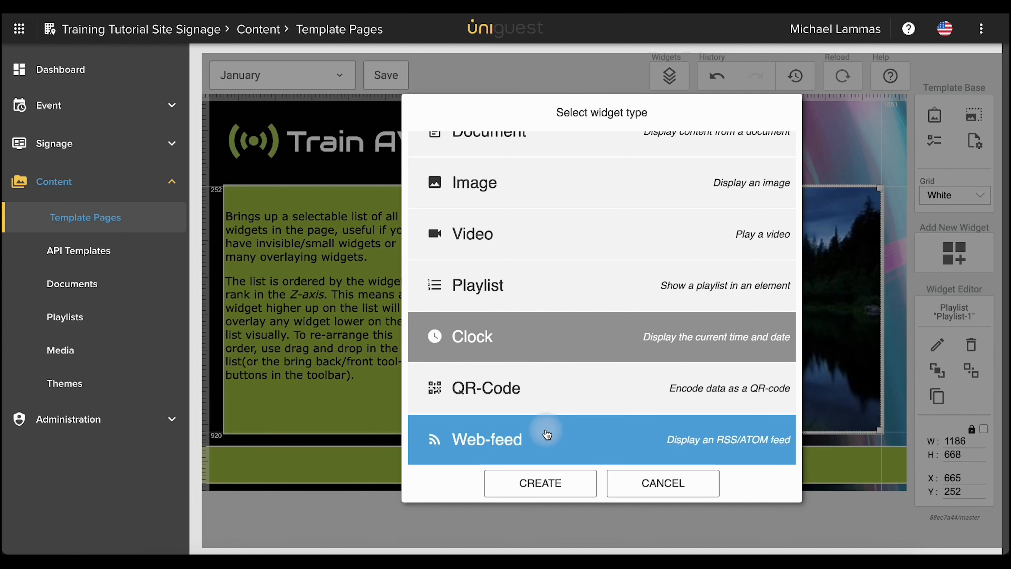
click(540, 482)
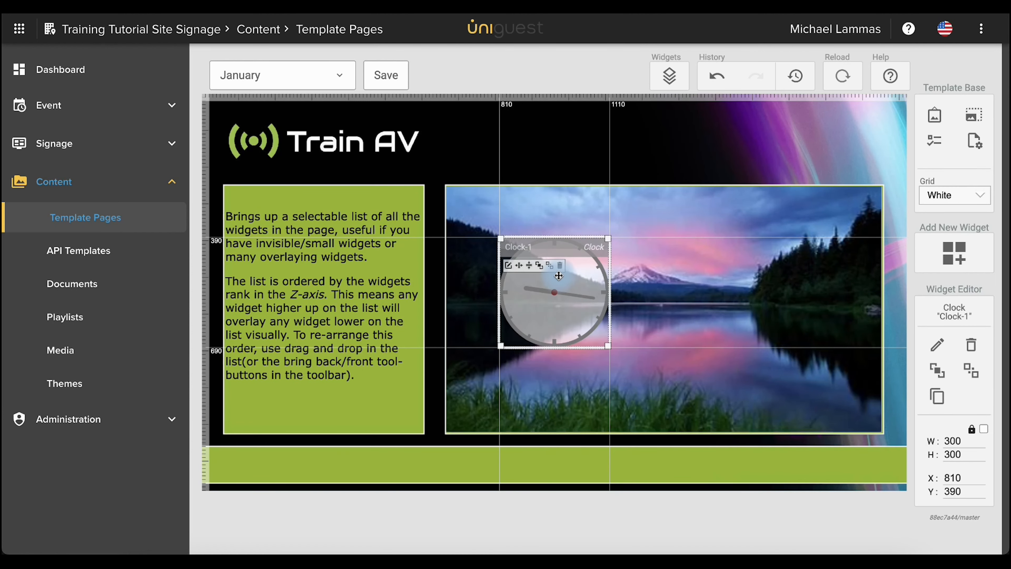
drag(582, 308, 821, 149)
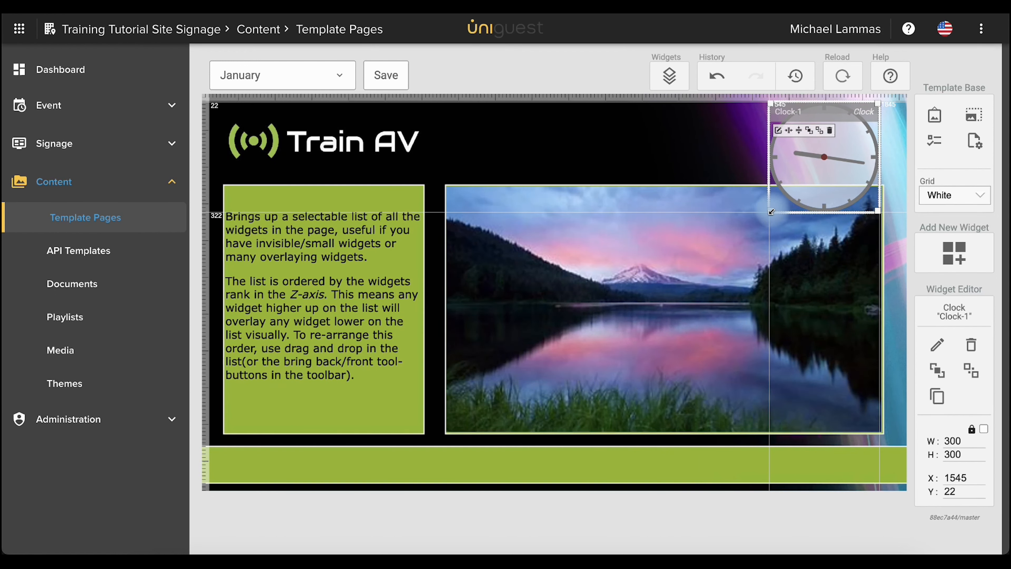
drag(770, 211, 786, 168)
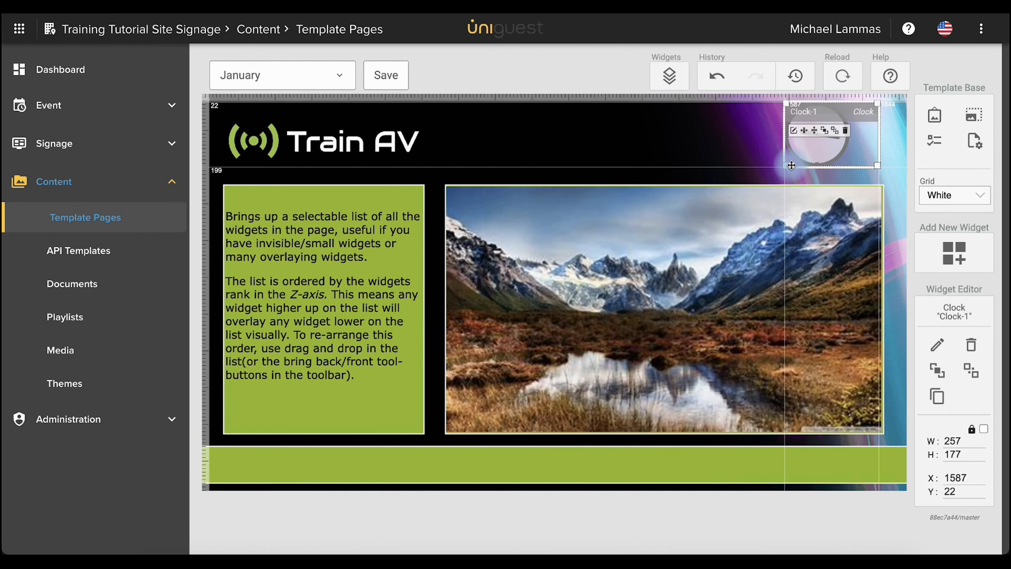
drag(877, 166, 850, 149)
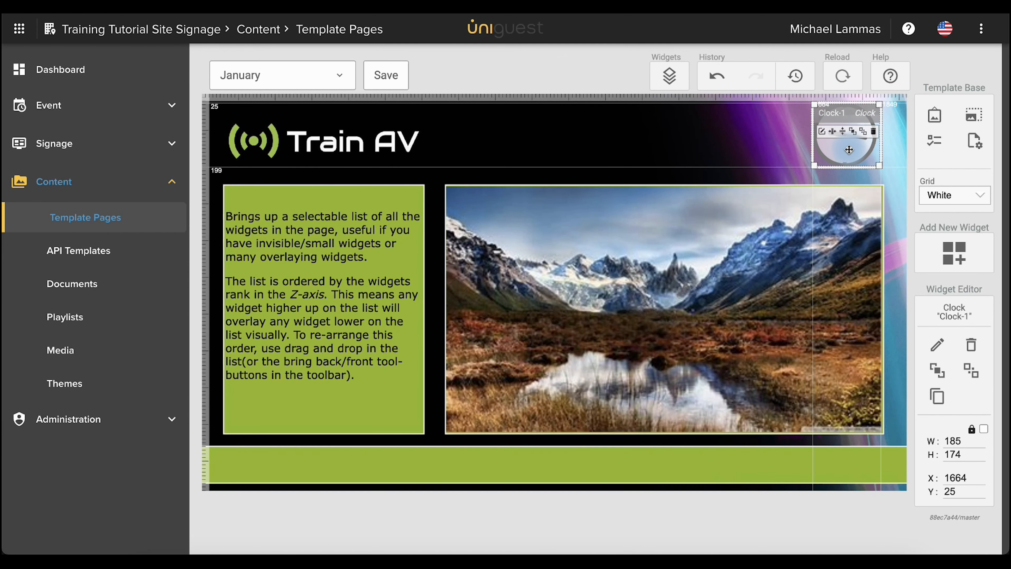
- Change the Clock widget to Digital Clock or Date and set its color to a light red
click(823, 133)
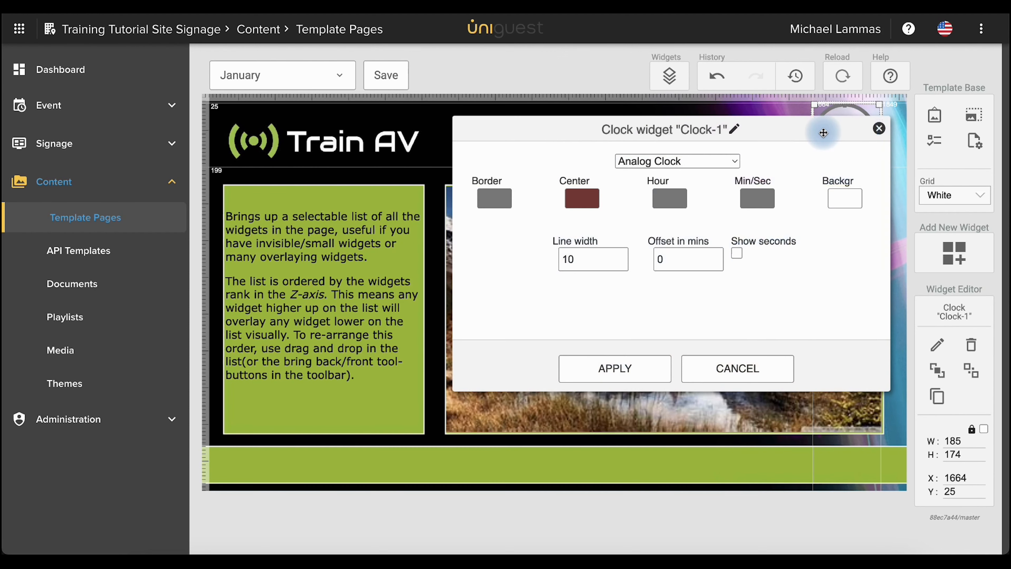
click(681, 161)
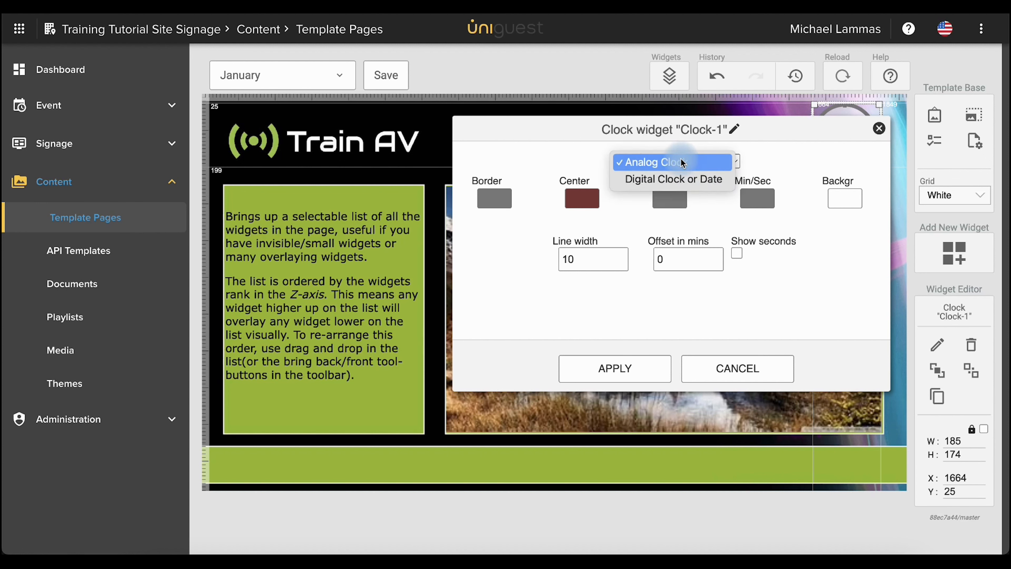
click(672, 179)
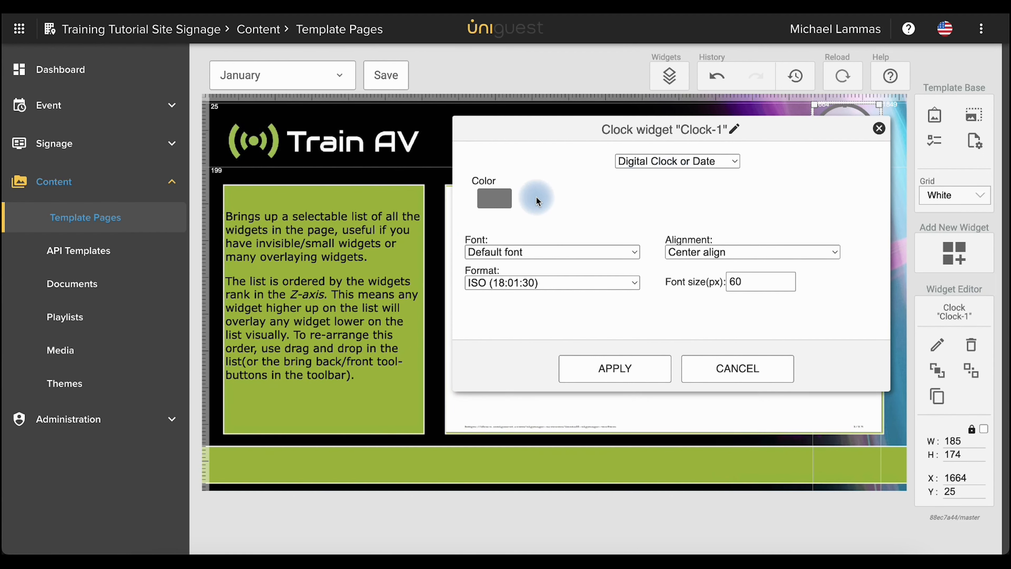
click(499, 198)
drag(605, 265, 610, 265)
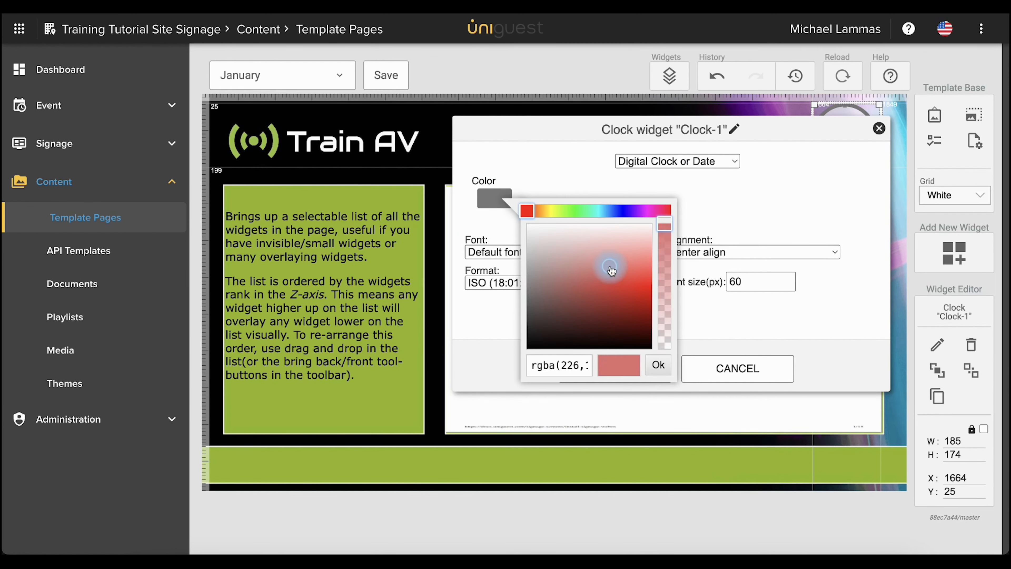
click(627, 265)
click(733, 214)
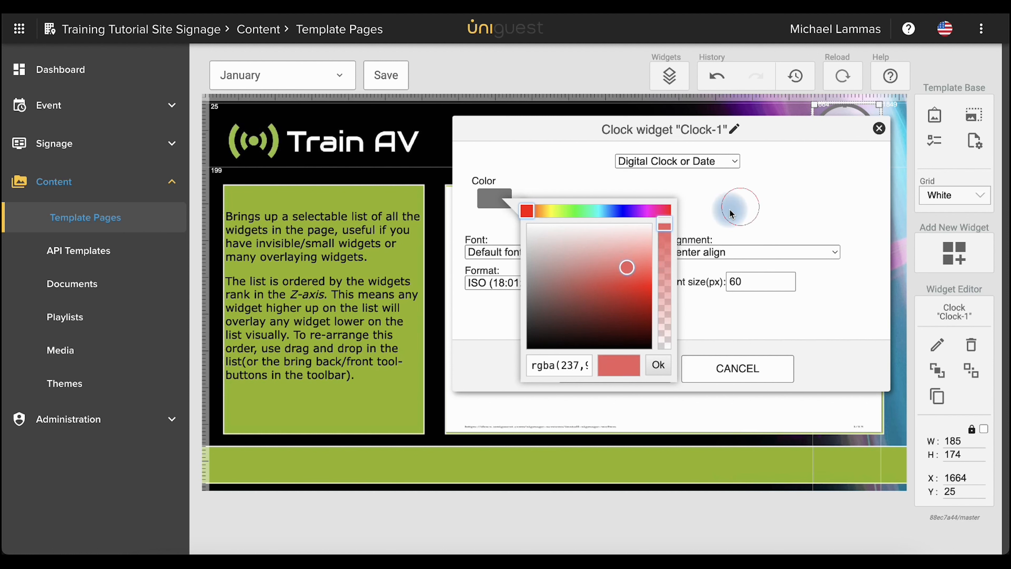
click(658, 364)
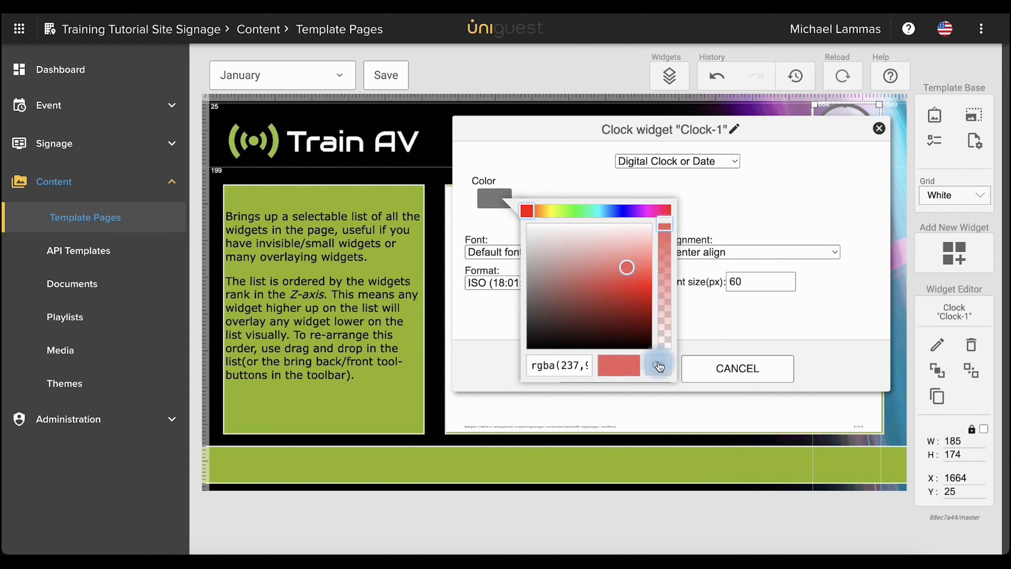
- Set the digital clock's font to GothamMedium and its format to 12 hour short (6:01 PM)
click(512, 252)
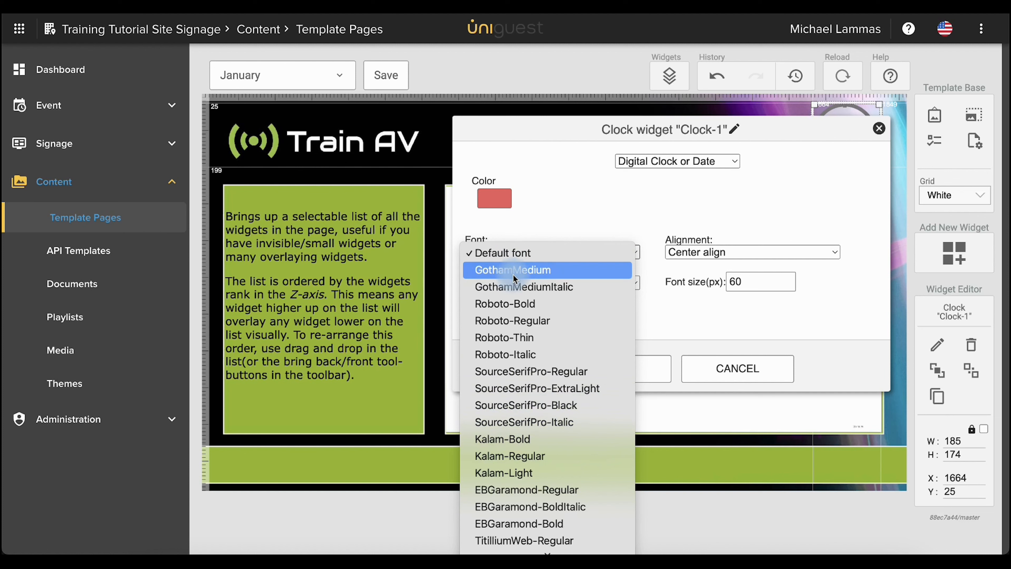
click(520, 270)
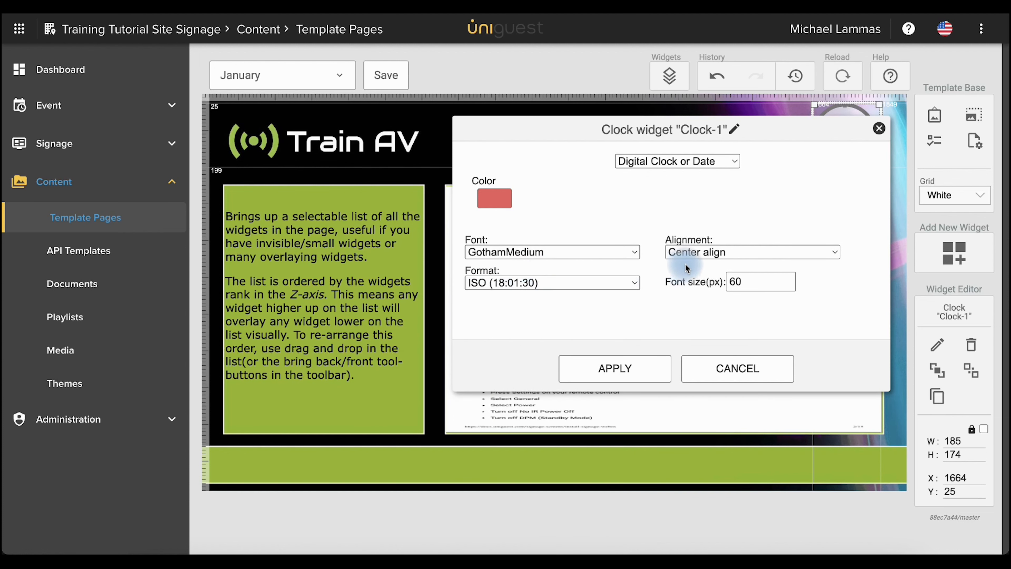
click(580, 282)
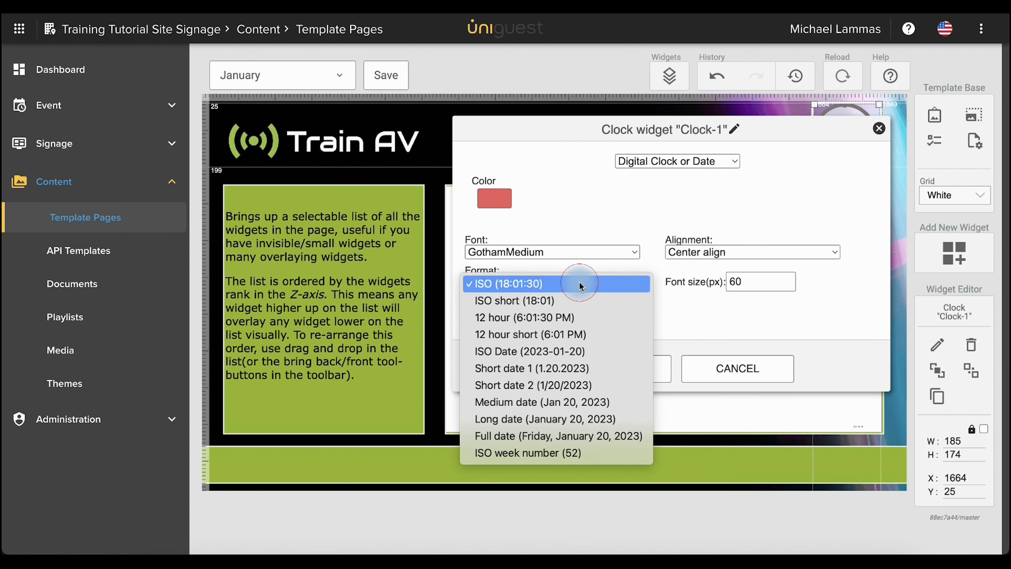
click(557, 339)
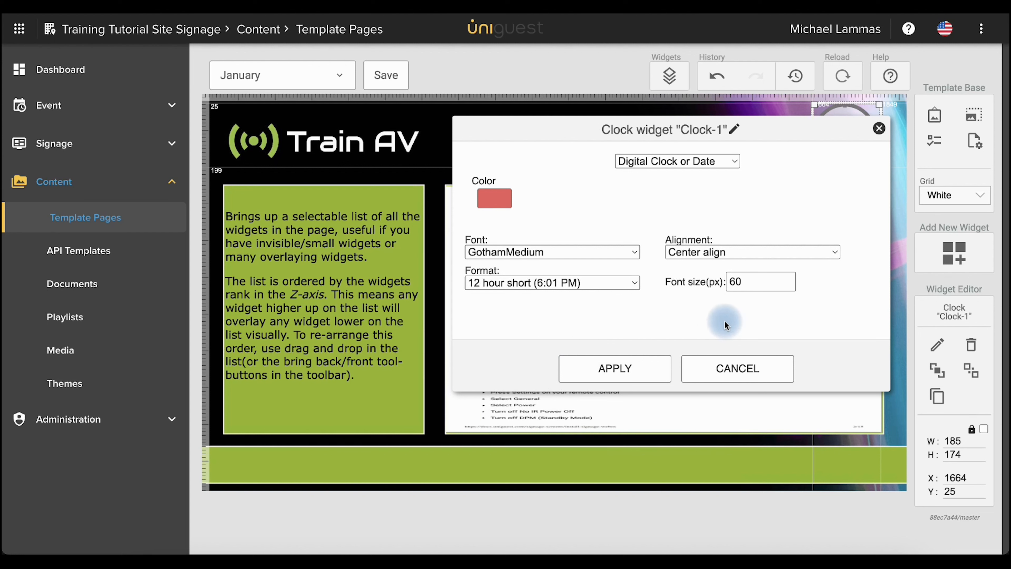
- Reduce the digital clock's font size below 60 px, apply the settings, and center the widget horizontally on the page
click(787, 285)
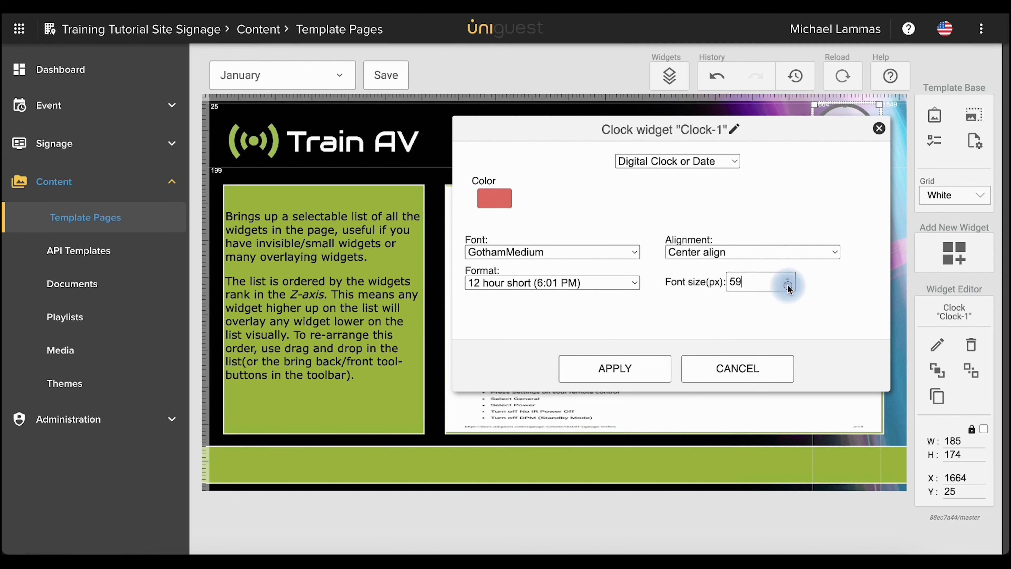
click(787, 285)
click(787, 285)
click(787, 285)
click(787, 285)
click(787, 285)
click(787, 285)
click(787, 285)
click(787, 285)
click(787, 285)
click(787, 285)
click(639, 366)
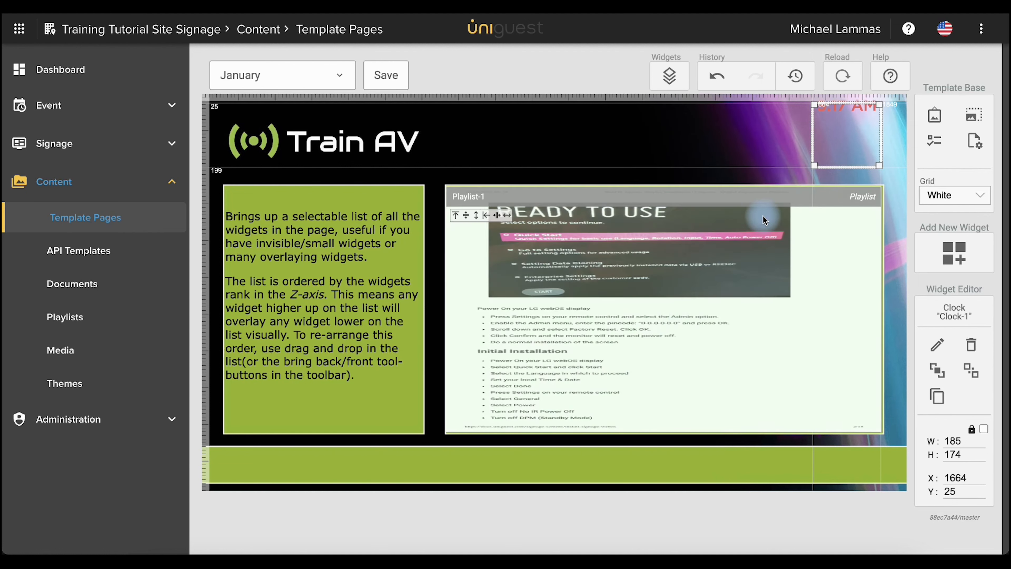
key(h)
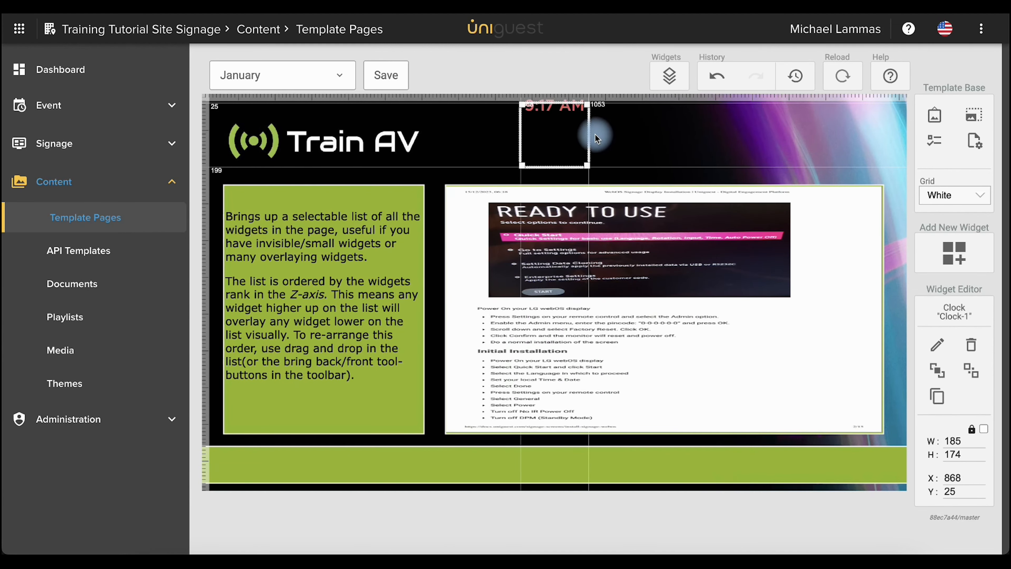
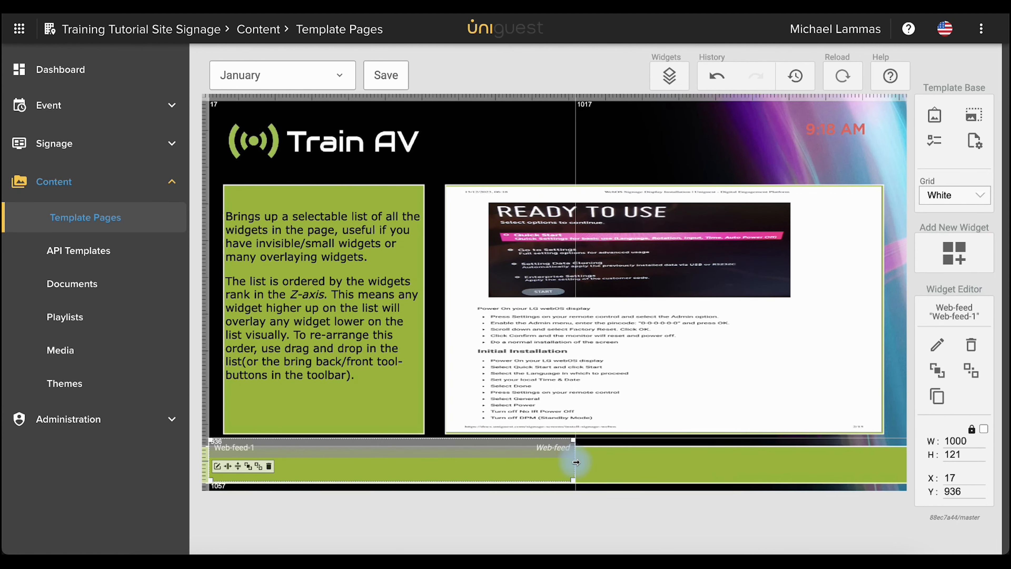
- Resize the Web-feed widget to about 1890 × 68 and place it on the green band at about X 14, Y 980
drag(917, 485, 900, 478)
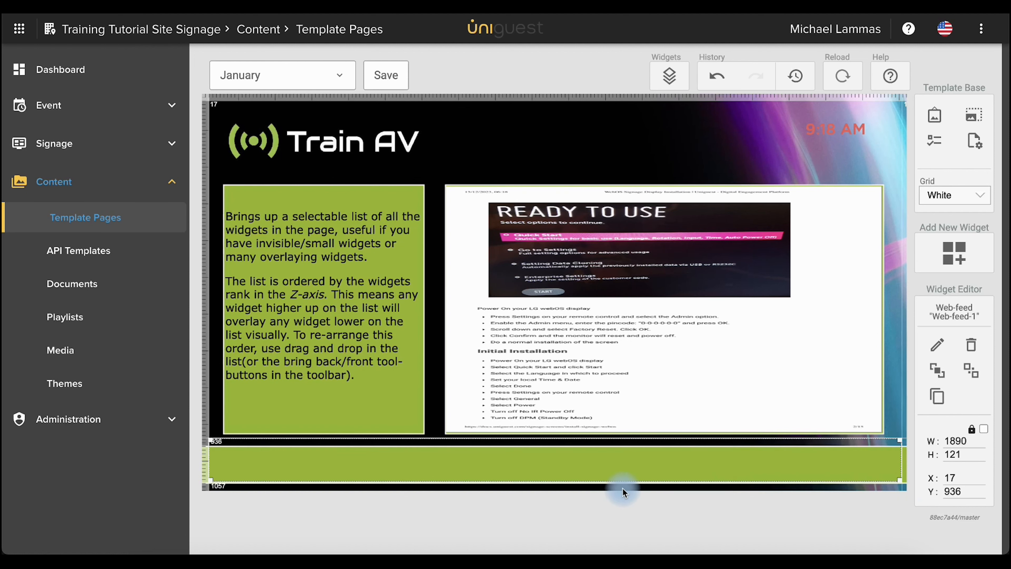
drag(625, 482, 622, 458)
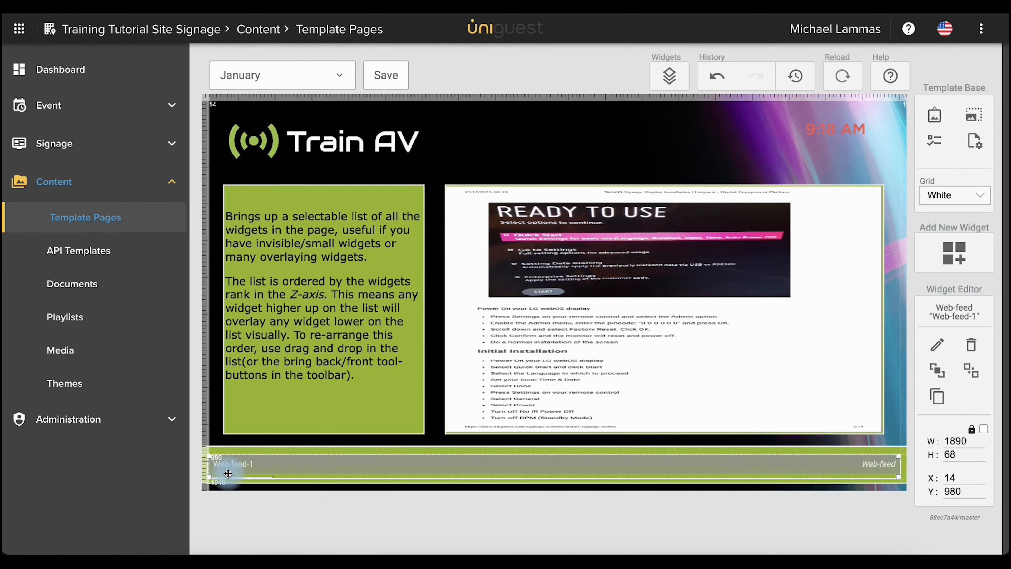
- In the Web-feed settings, review the feed URL and autoscroll options, and turn off Include body
click(937, 344)
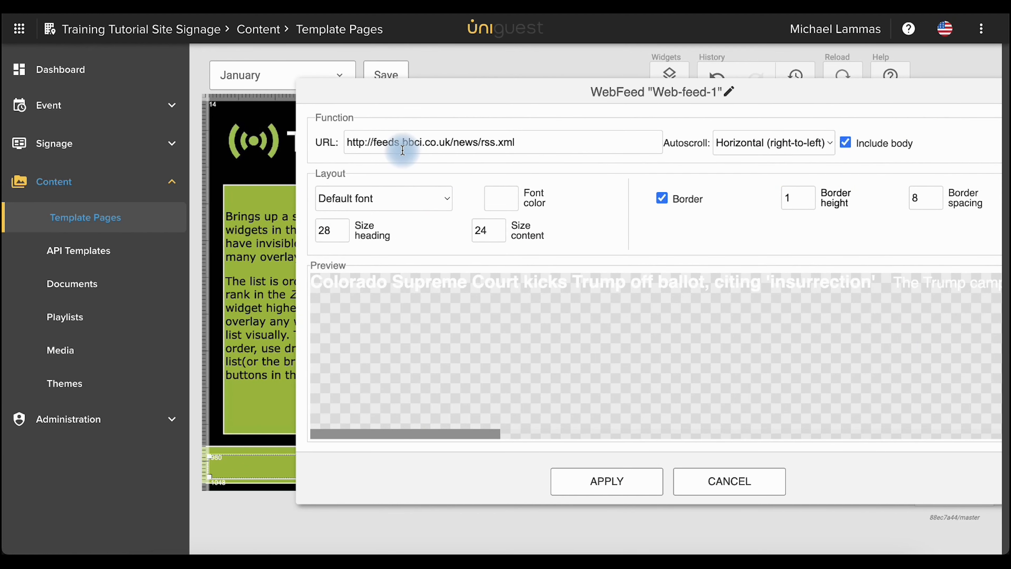
click(535, 145)
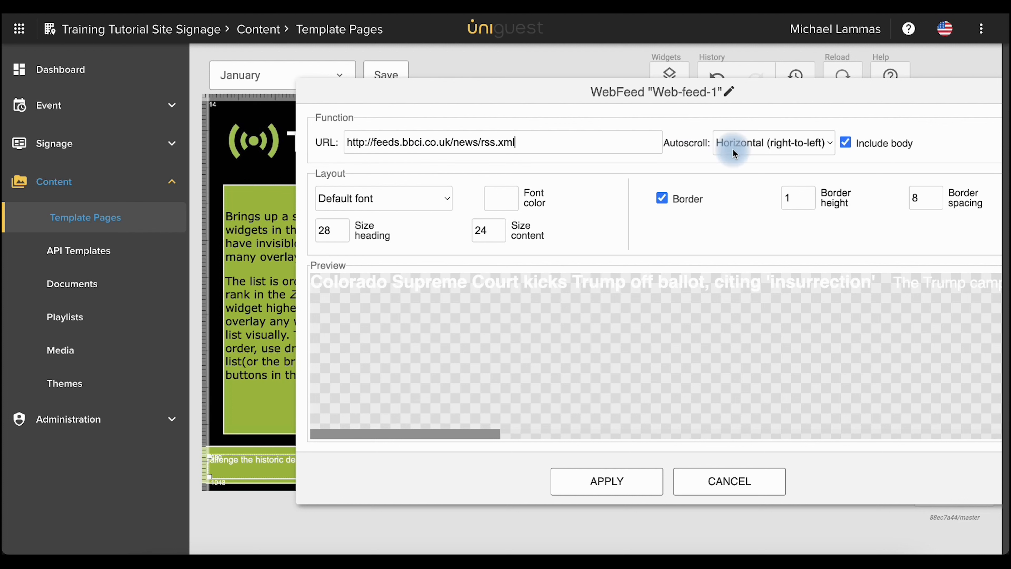
click(750, 150)
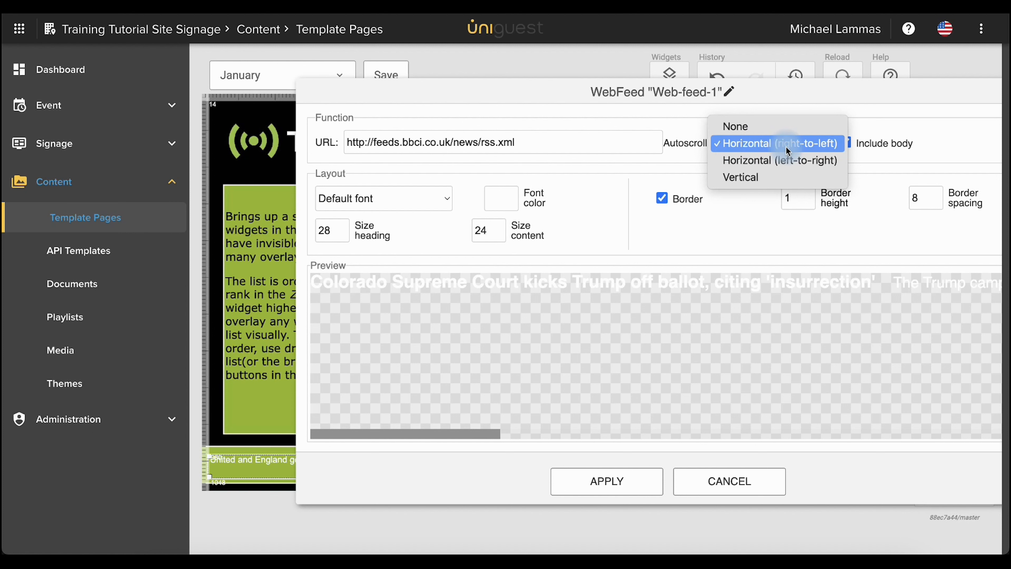
click(870, 122)
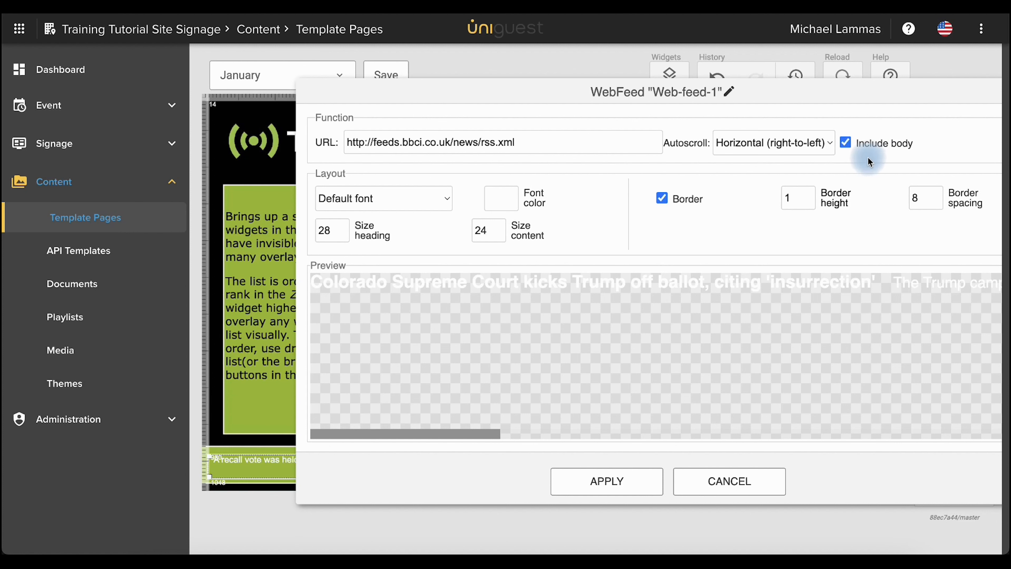
click(849, 142)
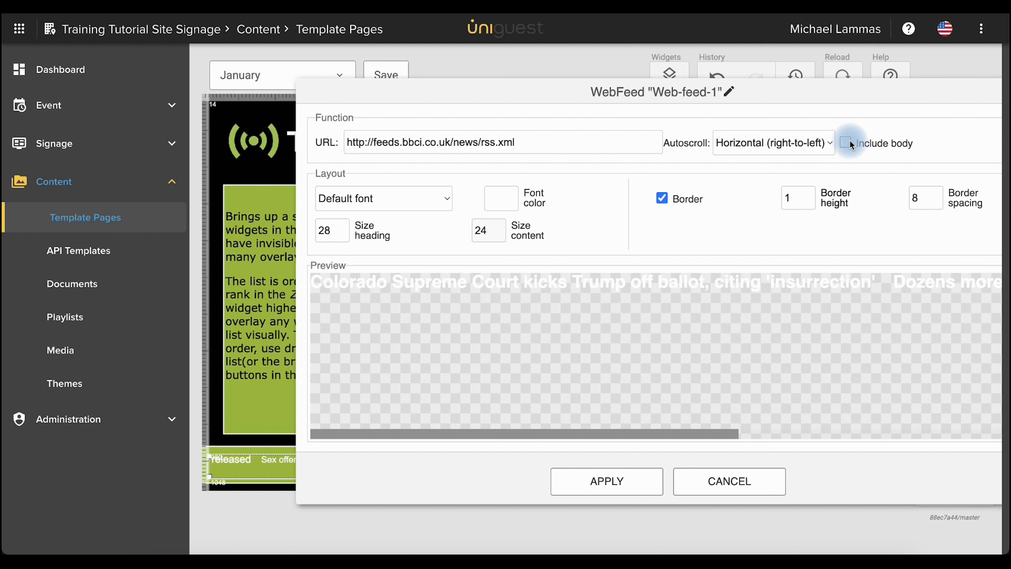
- Set the web feed's font to GothamMedium and its font color to blue, and apply the settings
click(428, 203)
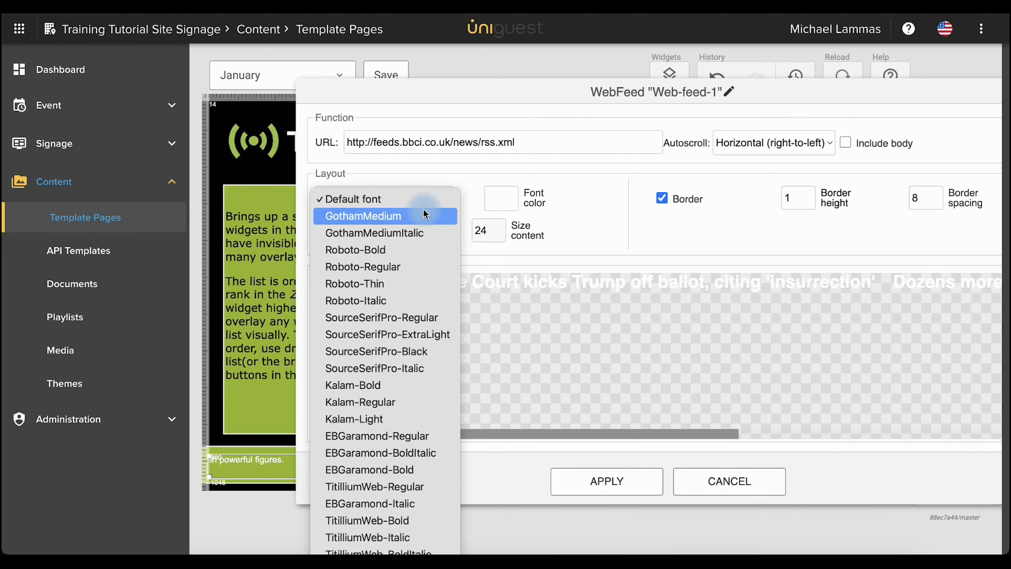
click(416, 216)
click(500, 199)
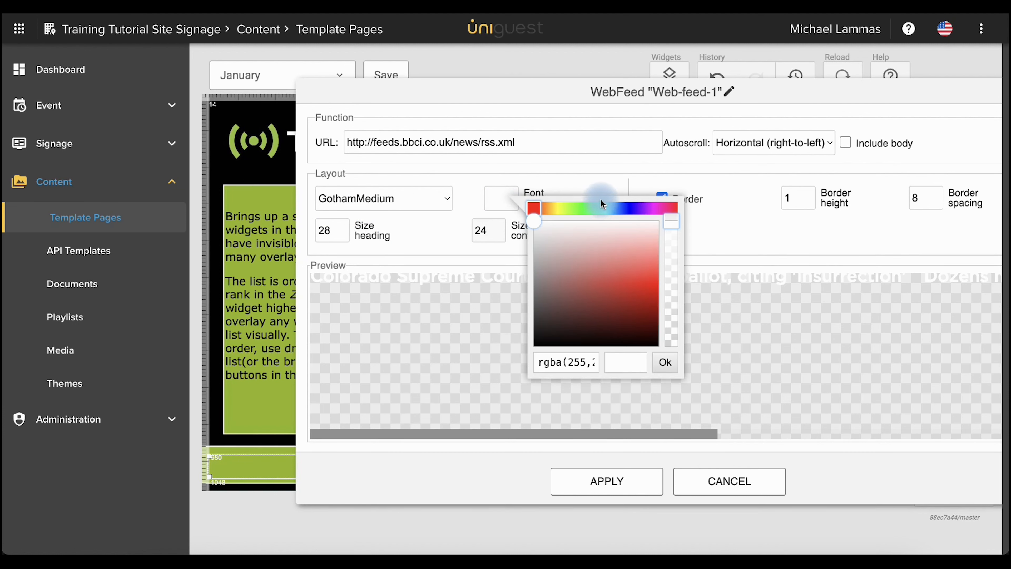
click(621, 209)
click(623, 285)
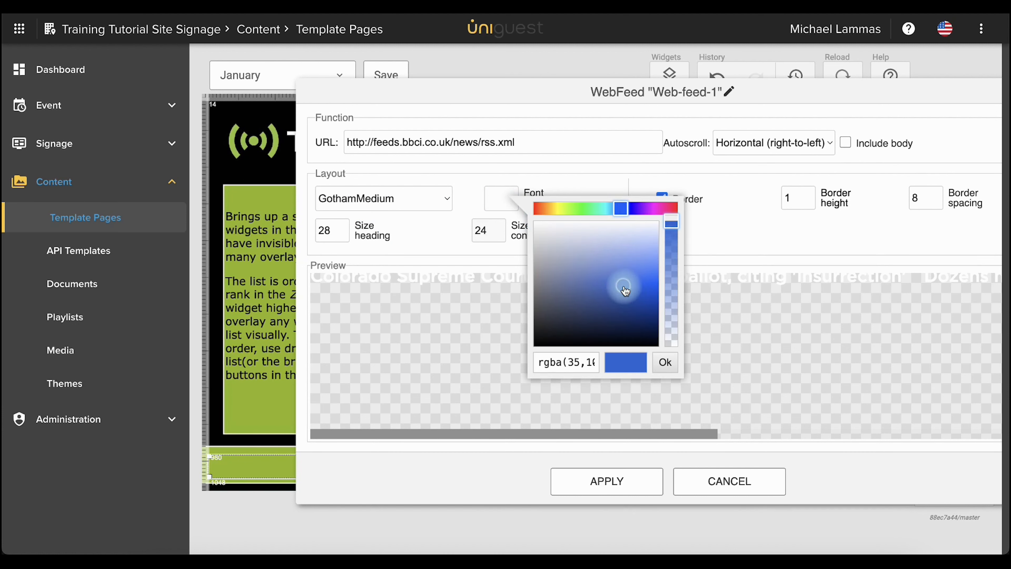
click(664, 363)
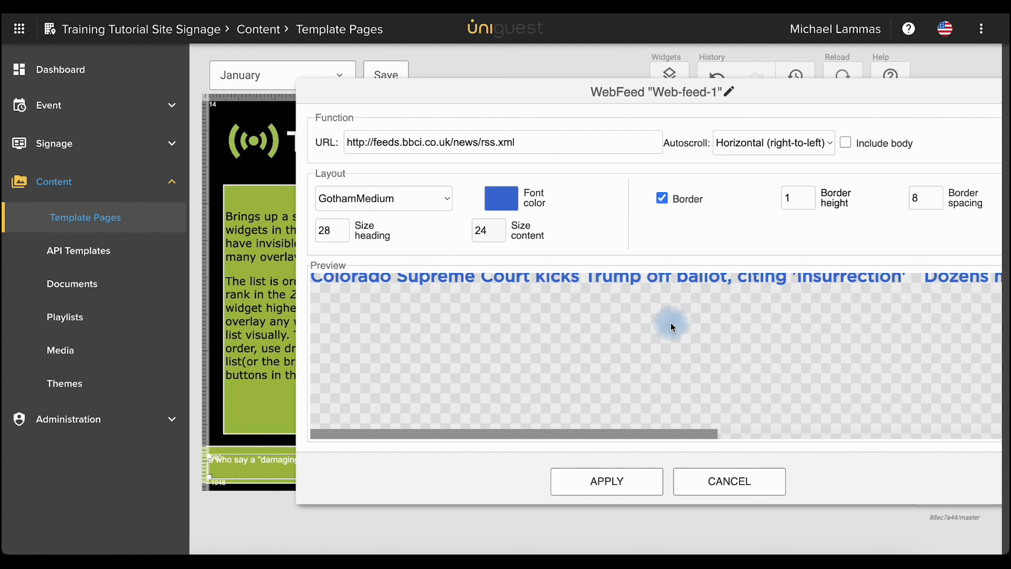
click(592, 481)
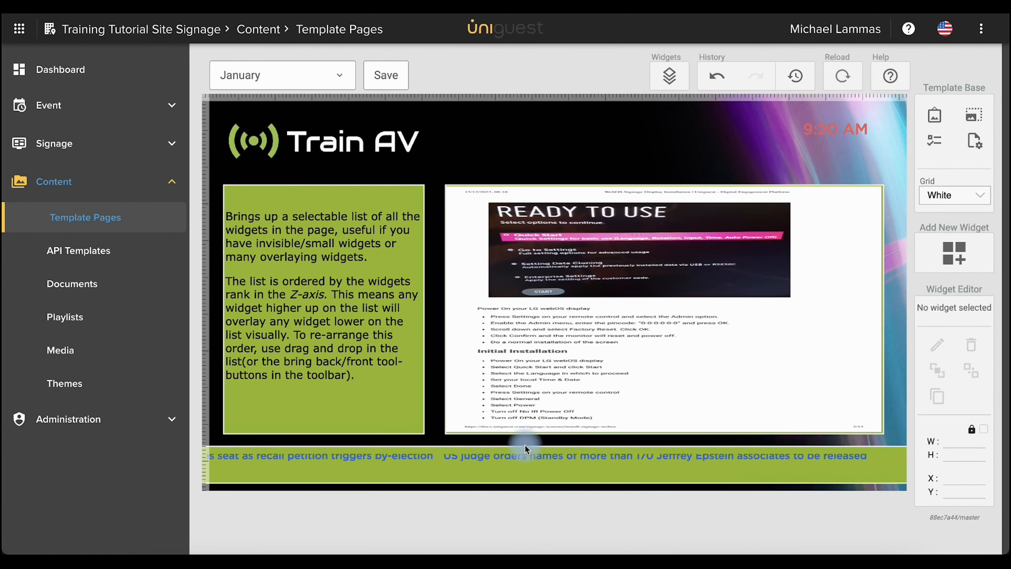
- Reposition and heighten the Web-feed widget to about 1890 × 111 at about X 12, Y 969
drag(446, 463, 447, 469)
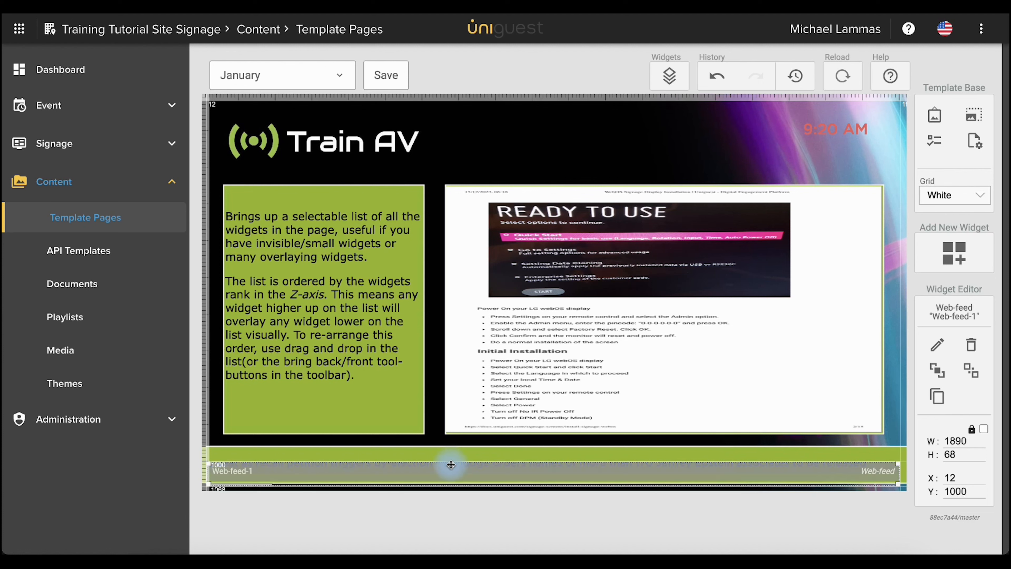
mouse_move(451, 463)
mouse_down()
mouse_move(453, 440)
mouse_move(445, 477)
mouse_up()
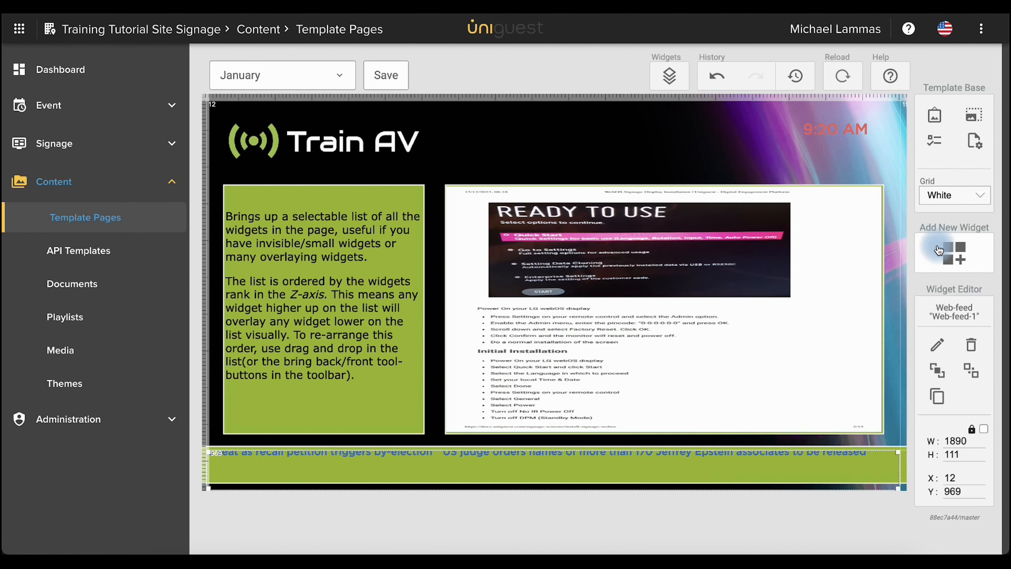
- Add a Weather widget and move it beside the Train AV logo at about X 593, Y 35
click(935, 254)
click(585, 346)
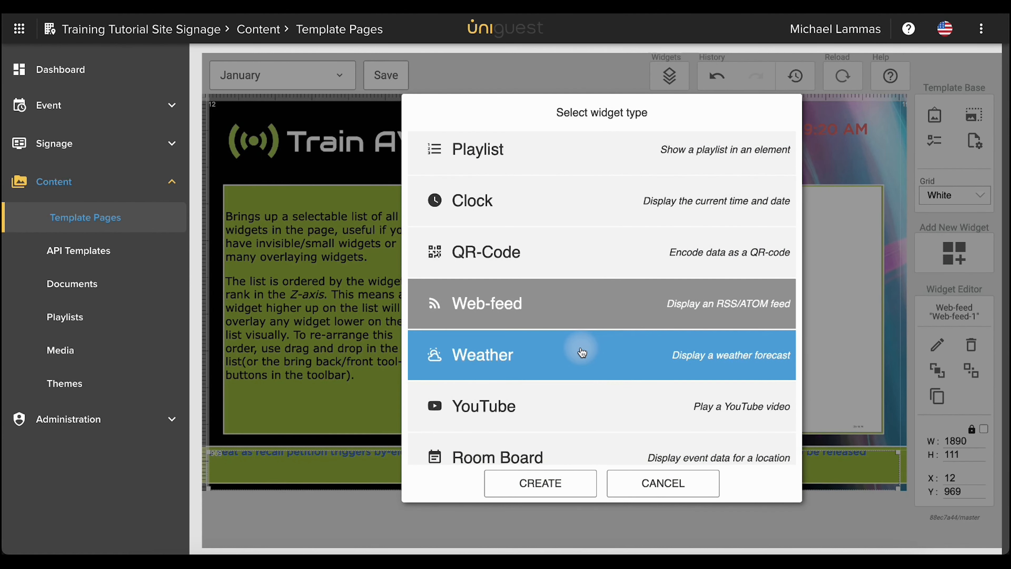
scroll(582, 350, down, 1)
click(573, 347)
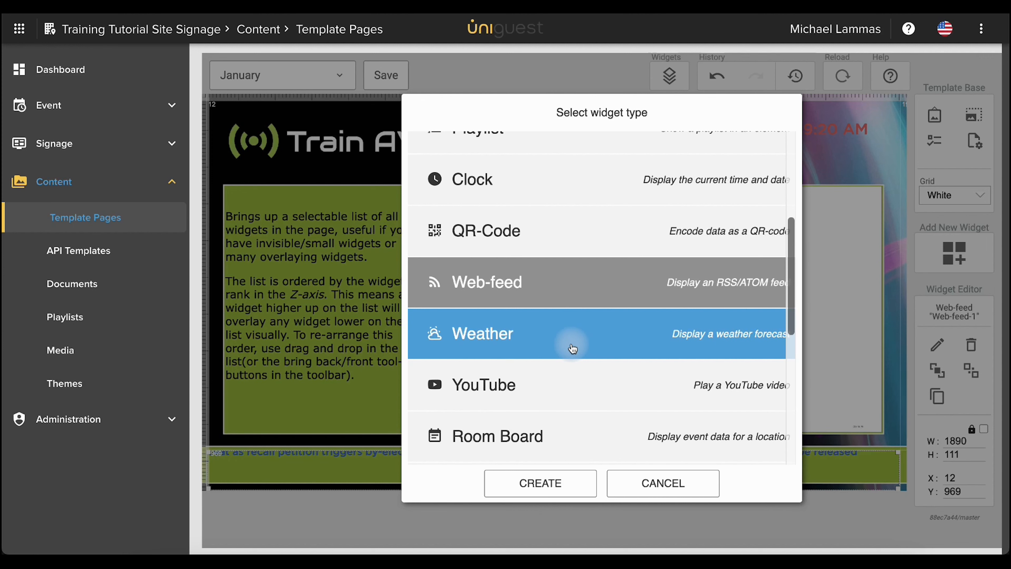
click(541, 481)
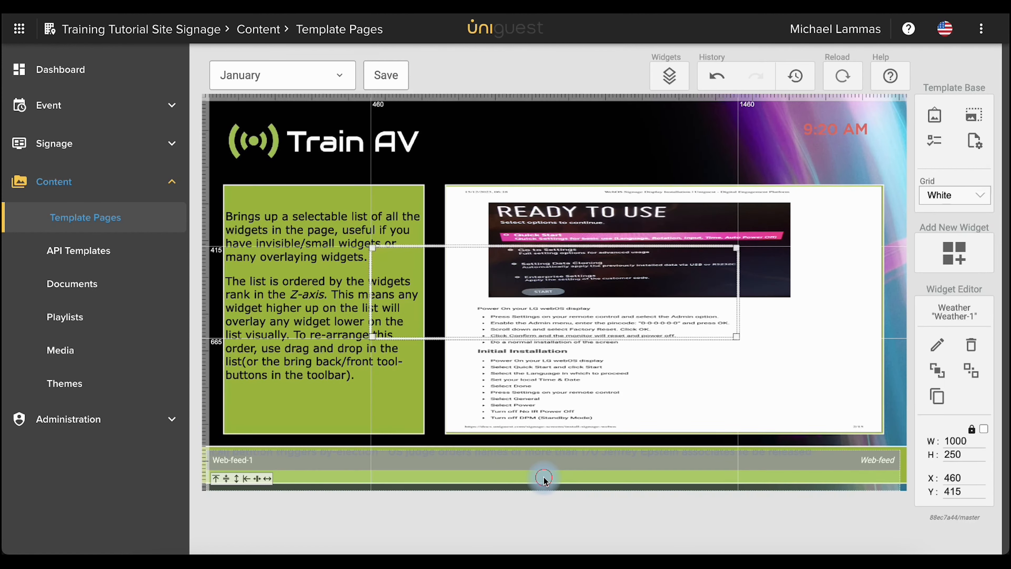
drag(537, 255, 586, 116)
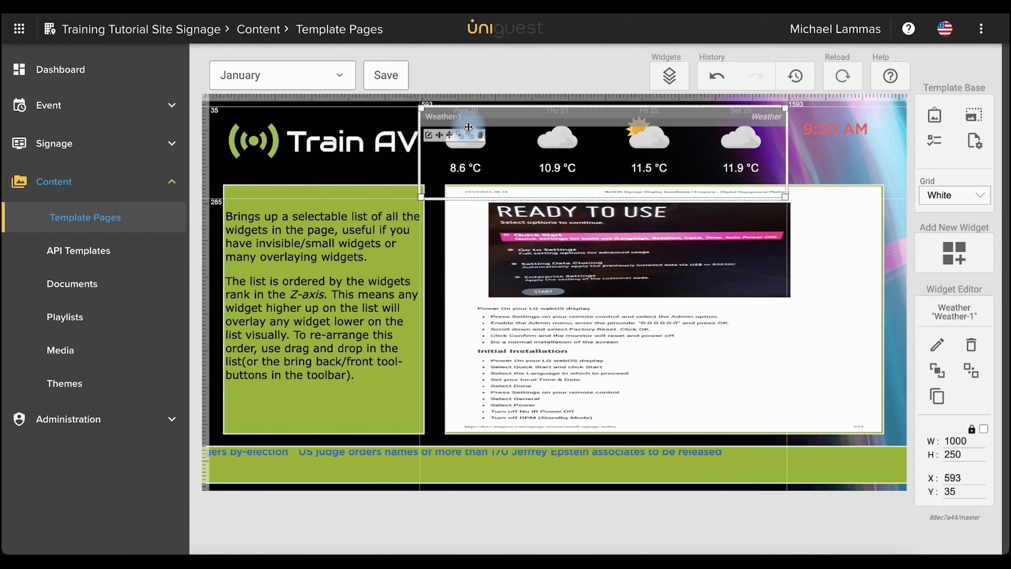
- Open the Weather widget's settings and set the days shown to 2
click(430, 136)
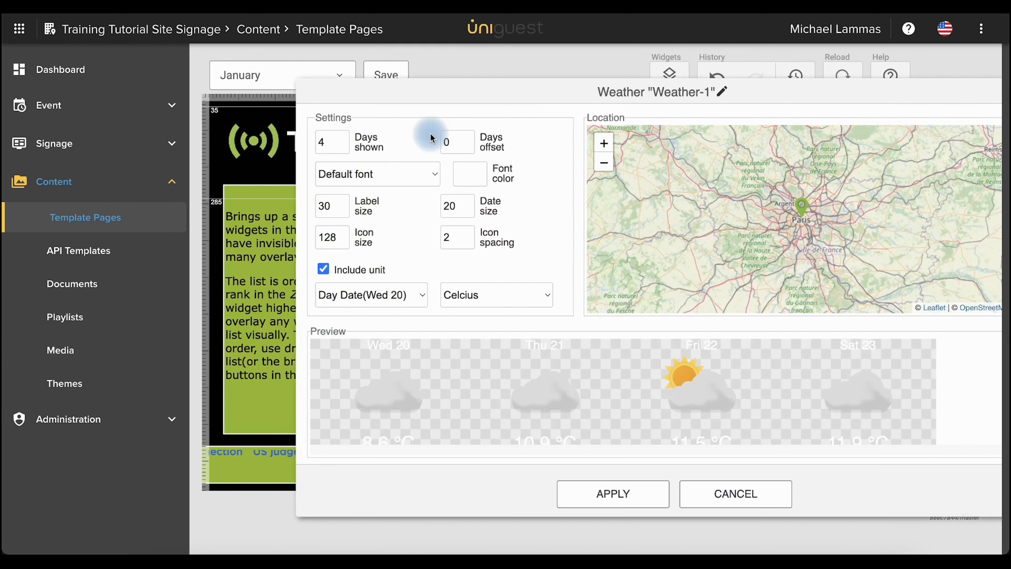
click(341, 147)
click(341, 146)
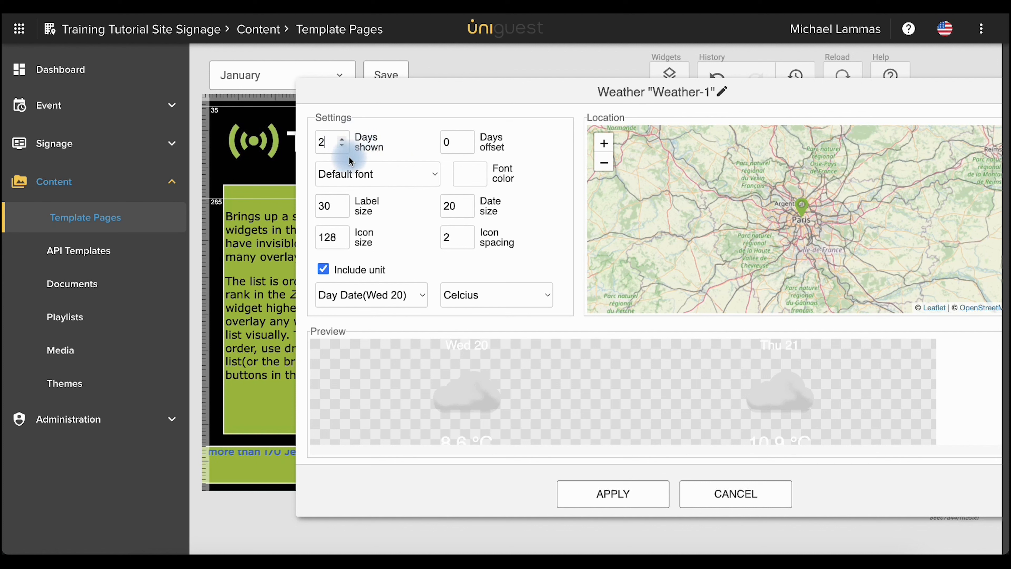
- Try a days offset of 1 and 2 for the weather forecast, and return the offset to 0
click(468, 139)
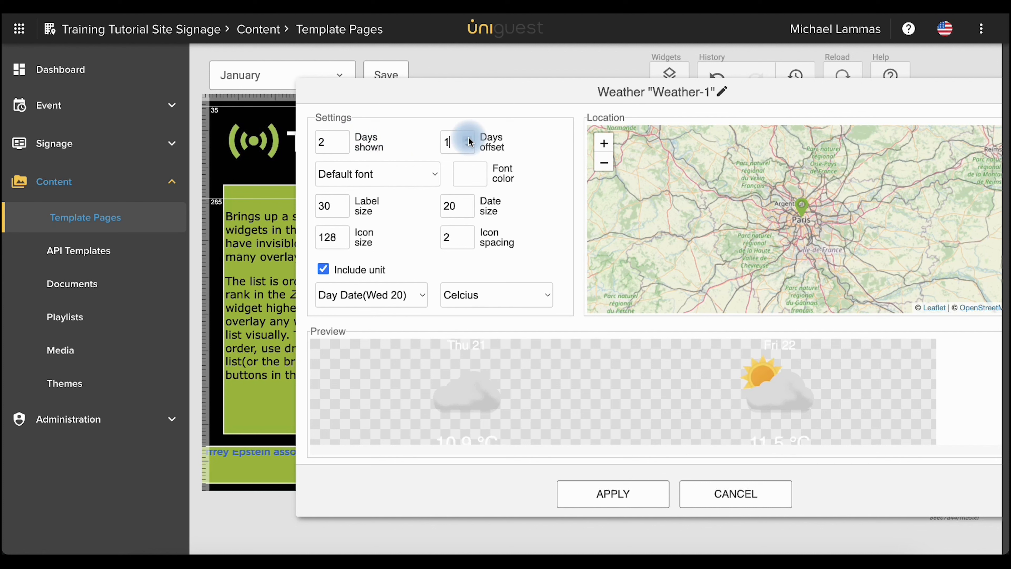
click(469, 138)
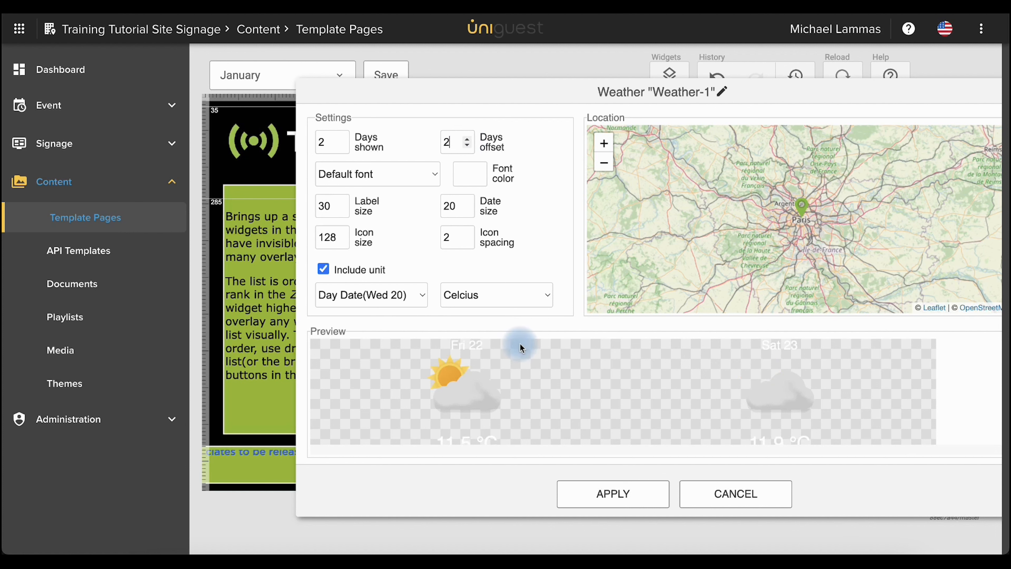
click(467, 146)
click(467, 146)
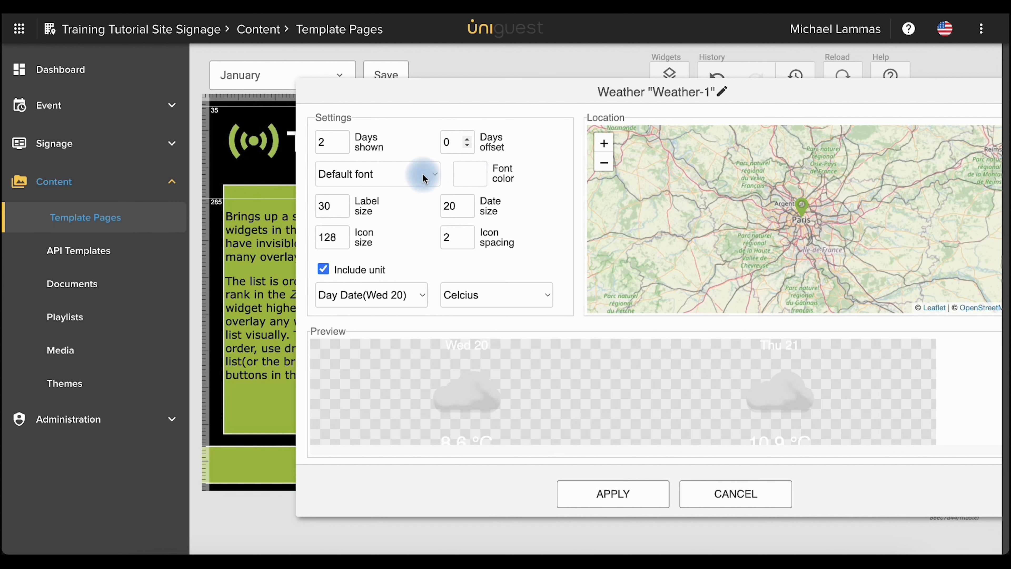
- Set the Weather widget's font color to a near-black shade
click(469, 175)
click(498, 329)
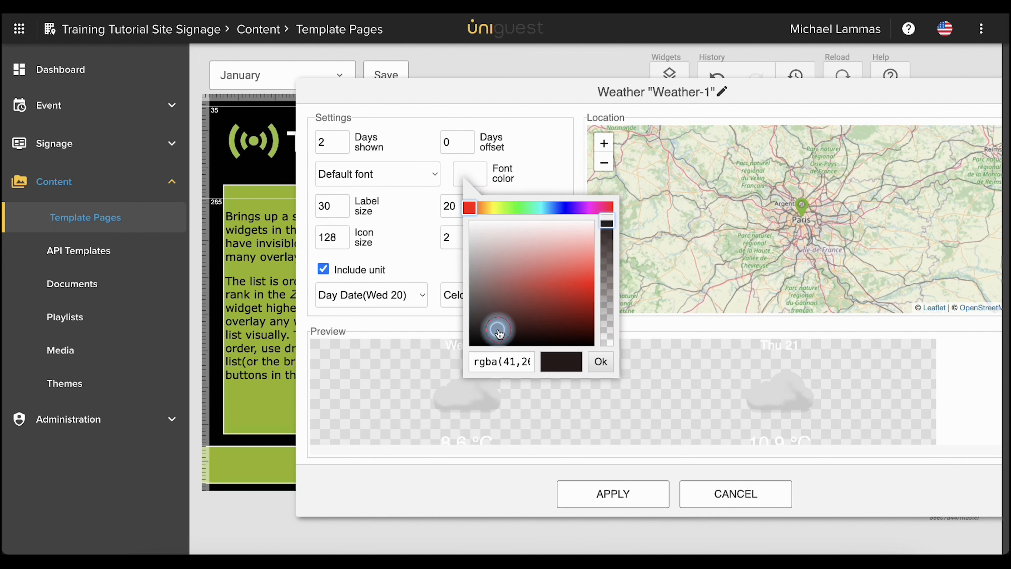
click(595, 365)
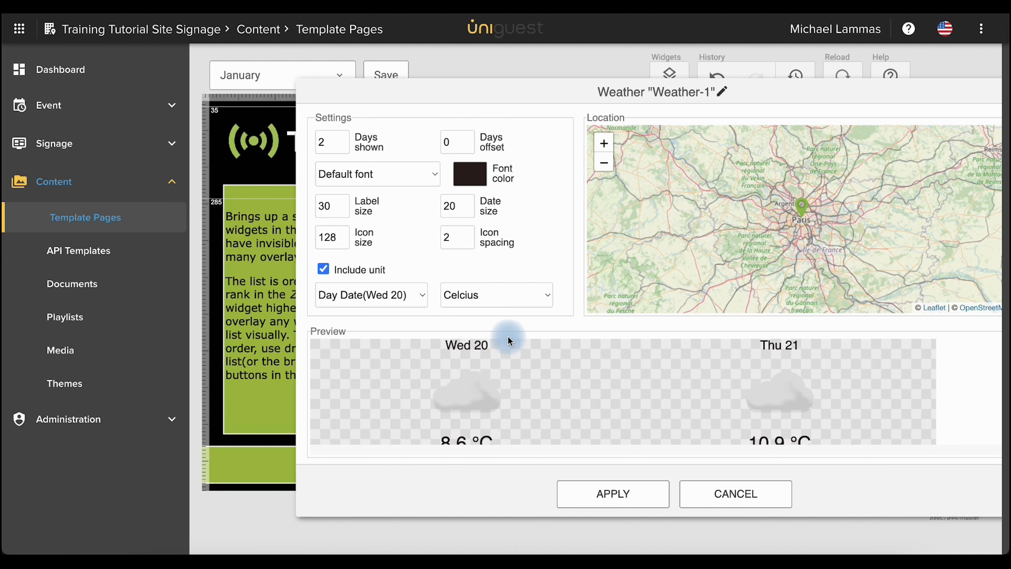
- Try a label size of 35 for the Weather widget, and return the size to 30
click(343, 203)
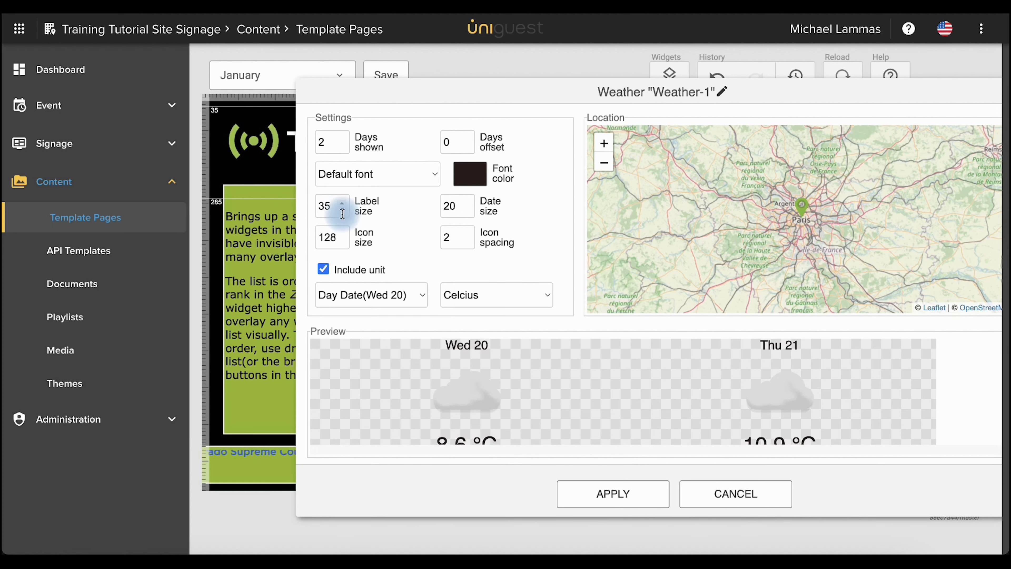
click(341, 209)
click(341, 210)
click(342, 209)
click(342, 210)
click(342, 210)
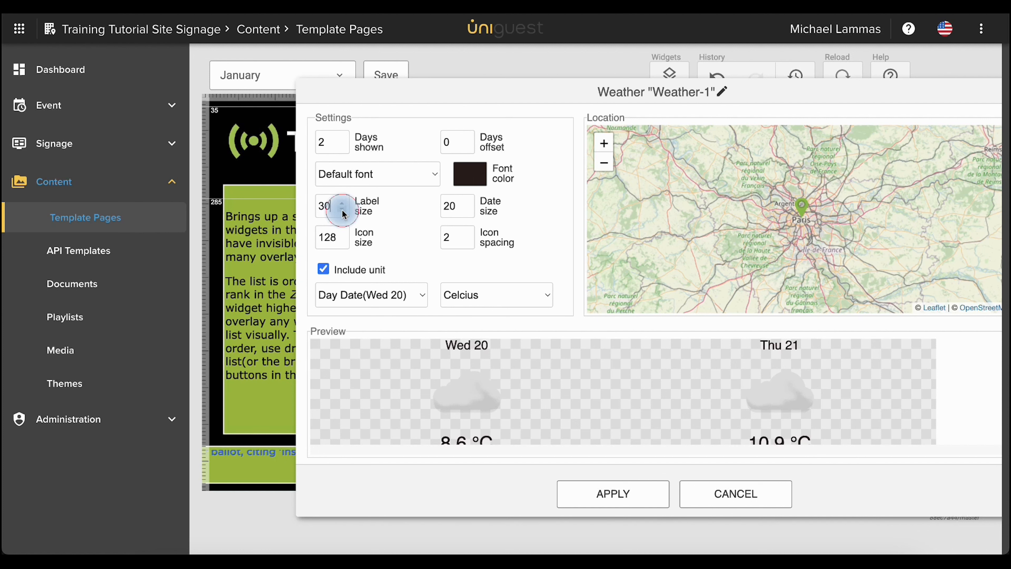
- Set the Weather widget's date size to 25
click(466, 201)
click(466, 202)
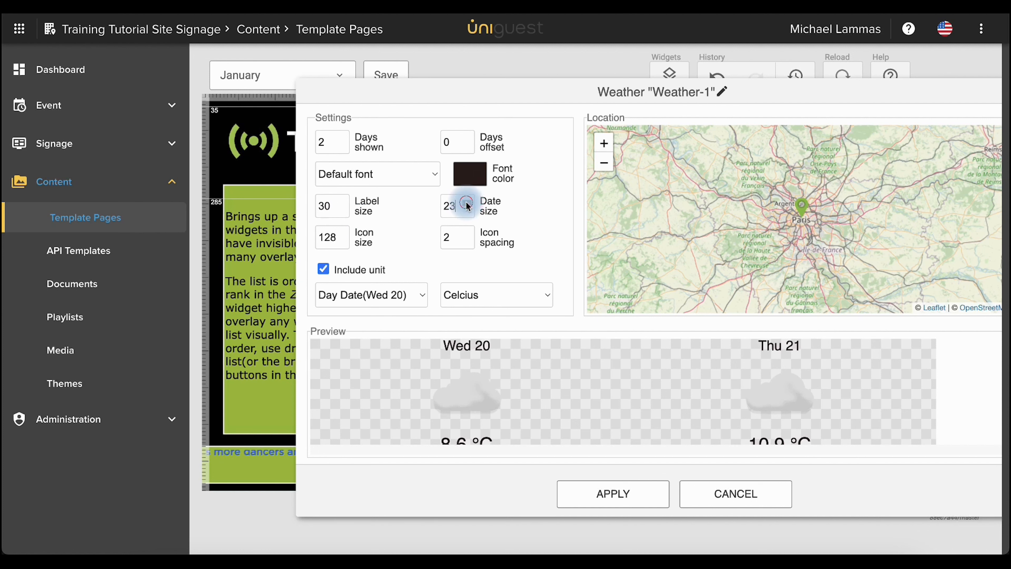
click(466, 202)
click(467, 202)
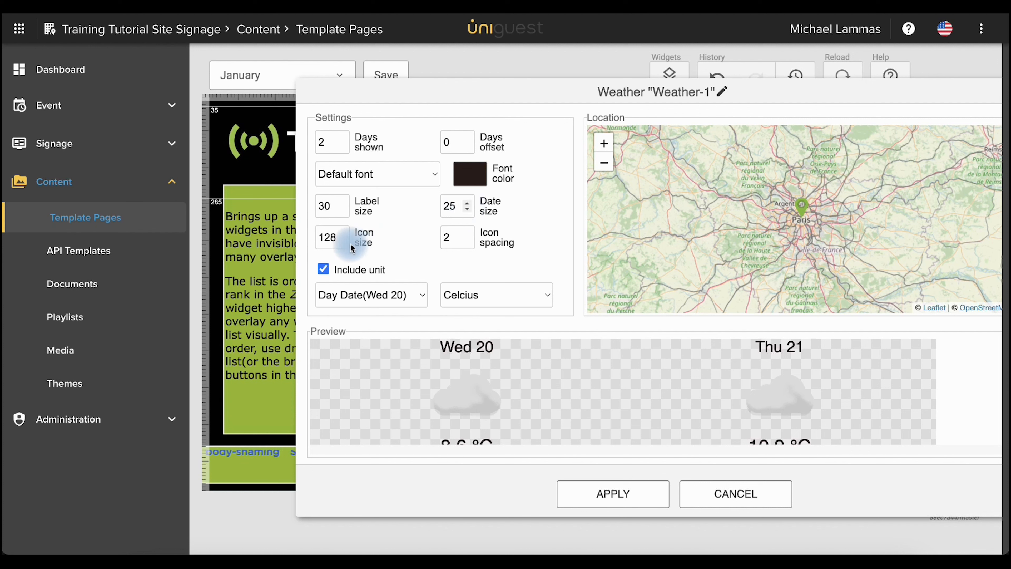
- Reduce the Weather widget's icon size to 115
click(344, 241)
click(343, 241)
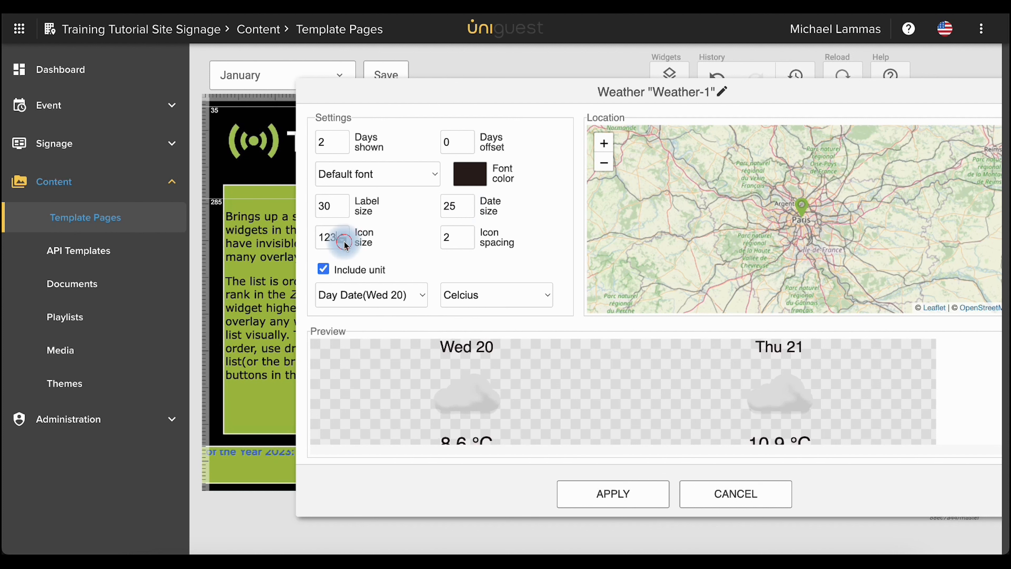
click(343, 241)
click(343, 241)
click(344, 241)
click(344, 241)
click(343, 241)
click(343, 241)
click(344, 240)
click(344, 241)
click(344, 241)
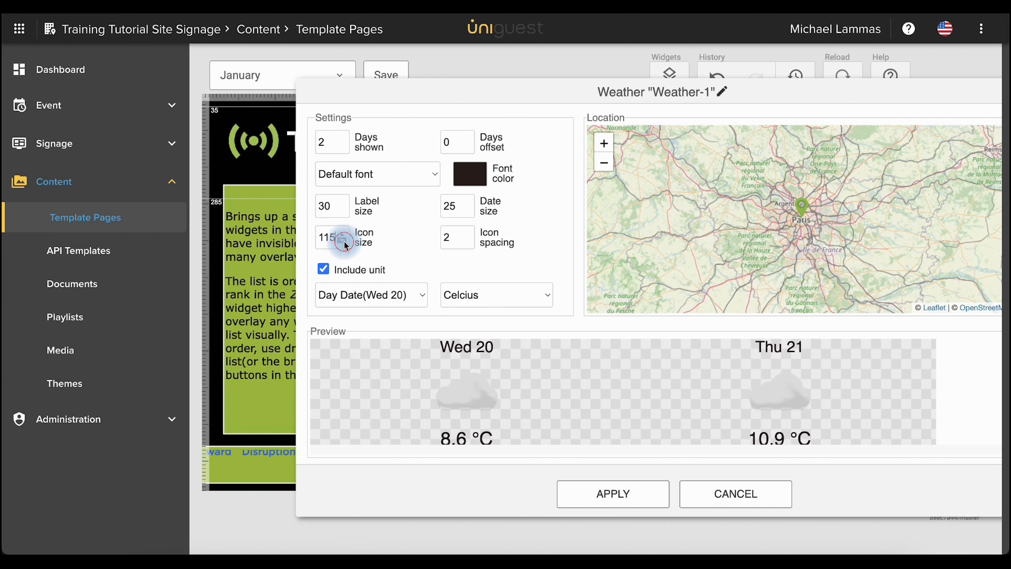
- Try an icon spacing of 5 for the Weather widget, and set the spacing to 1
click(467, 235)
click(466, 235)
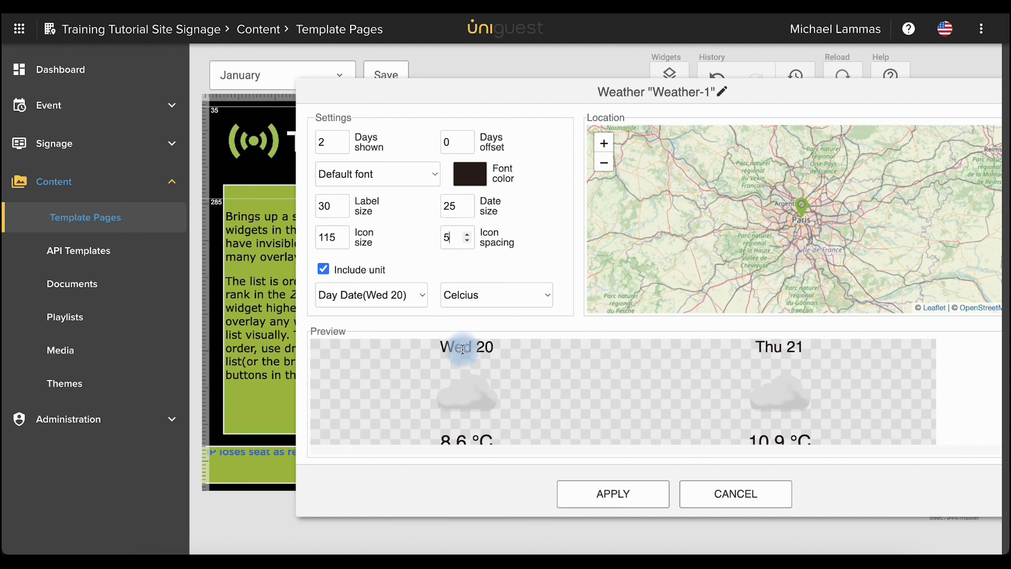
click(468, 243)
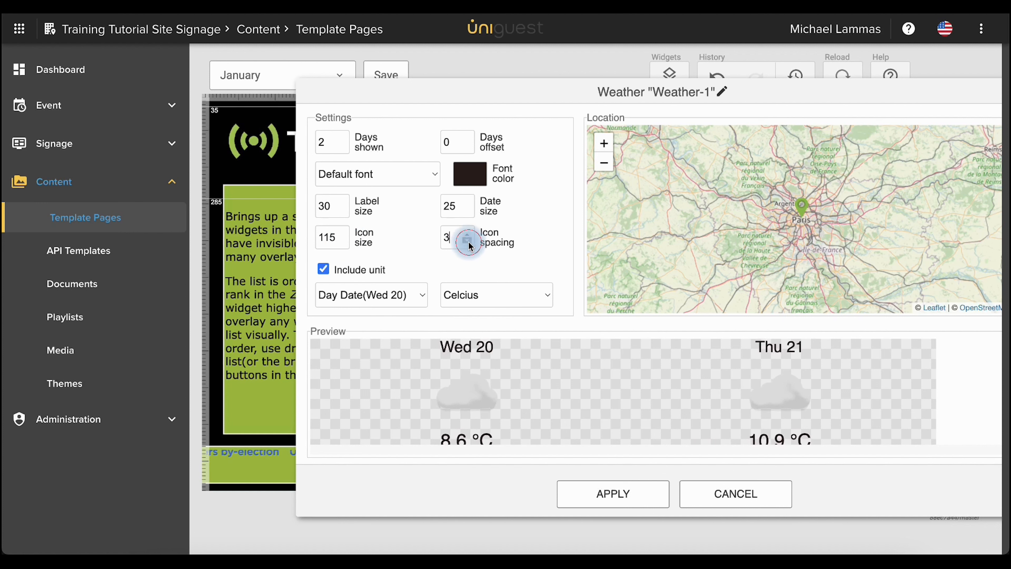
click(468, 242)
click(468, 243)
click(446, 247)
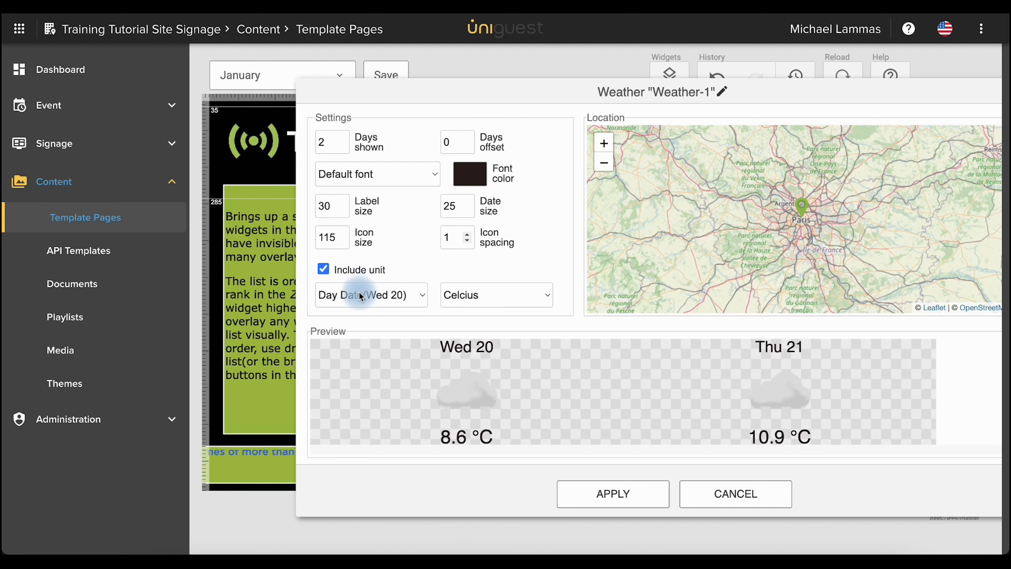
- Review the Weather widget's date format and temperature unit options, keeping Day Date and Celcius selected
click(374, 303)
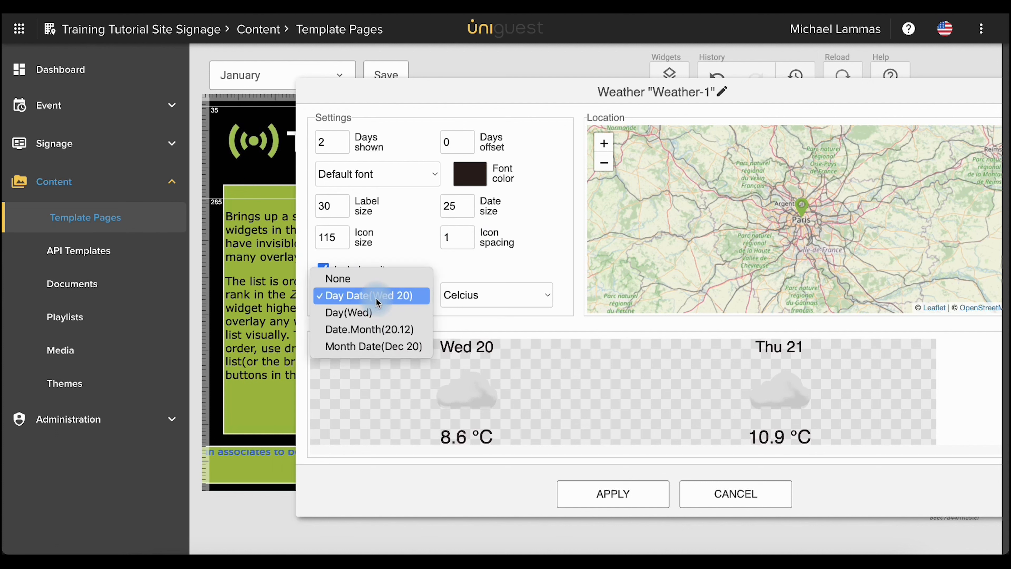
click(376, 297)
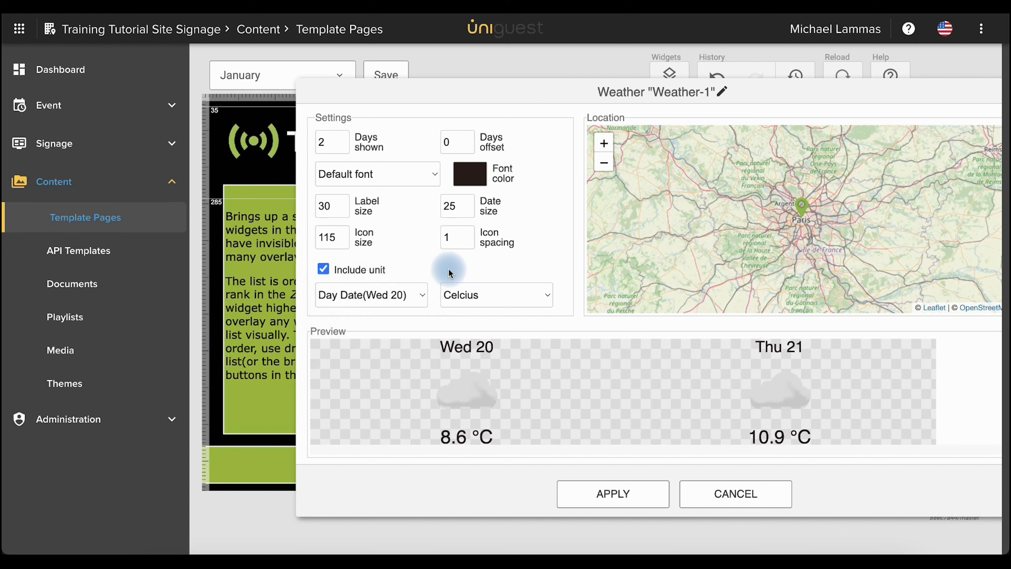
click(472, 298)
click(472, 297)
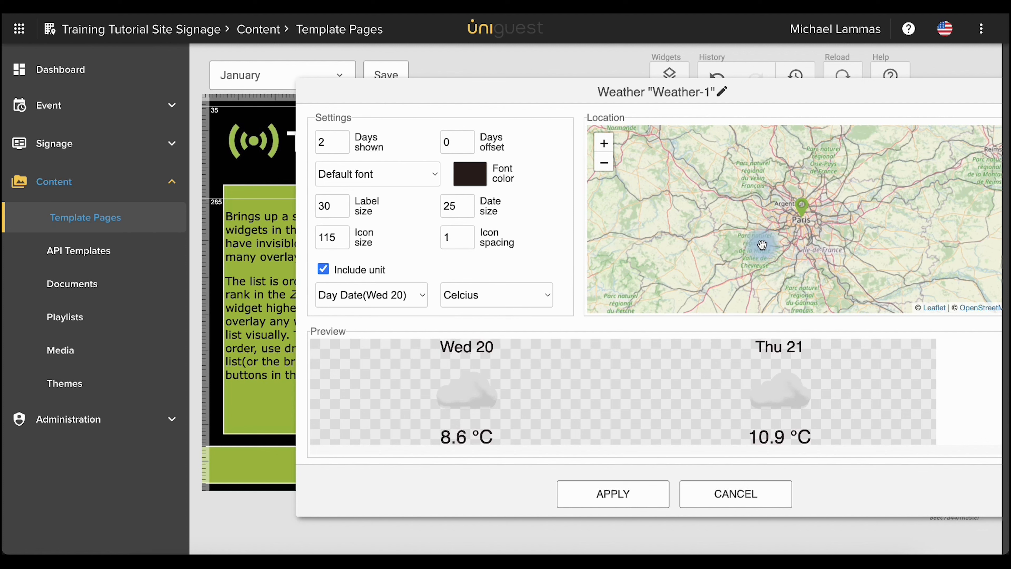
- Try a forecast location near Portsmouth on the map, set the location to London, and apply the Weather widget settings
mouse_move(803, 214)
mouse_down()
mouse_move(776, 209)
mouse_move(830, 304)
mouse_up()
scroll(757, 251, down, 3)
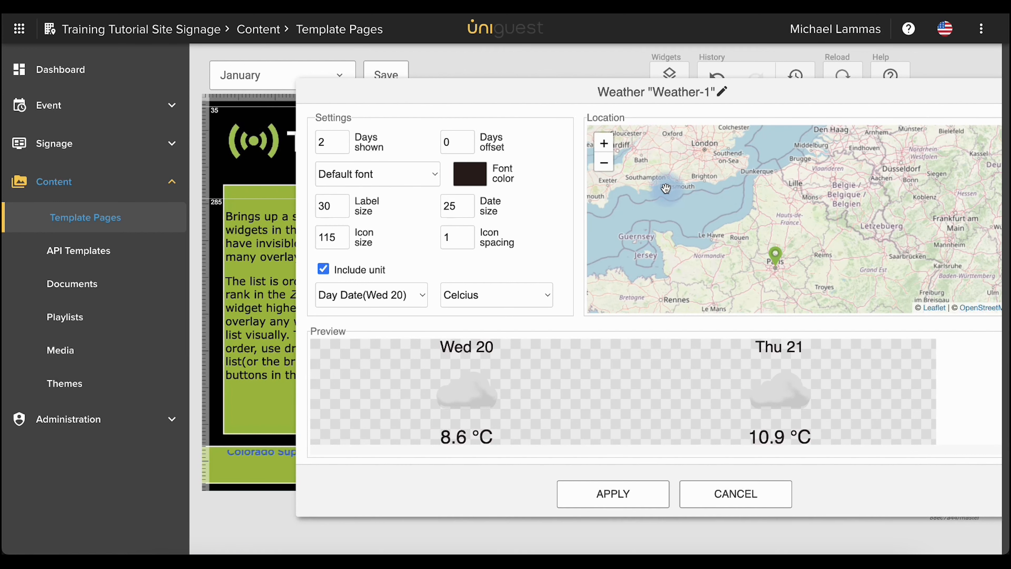
click(666, 185)
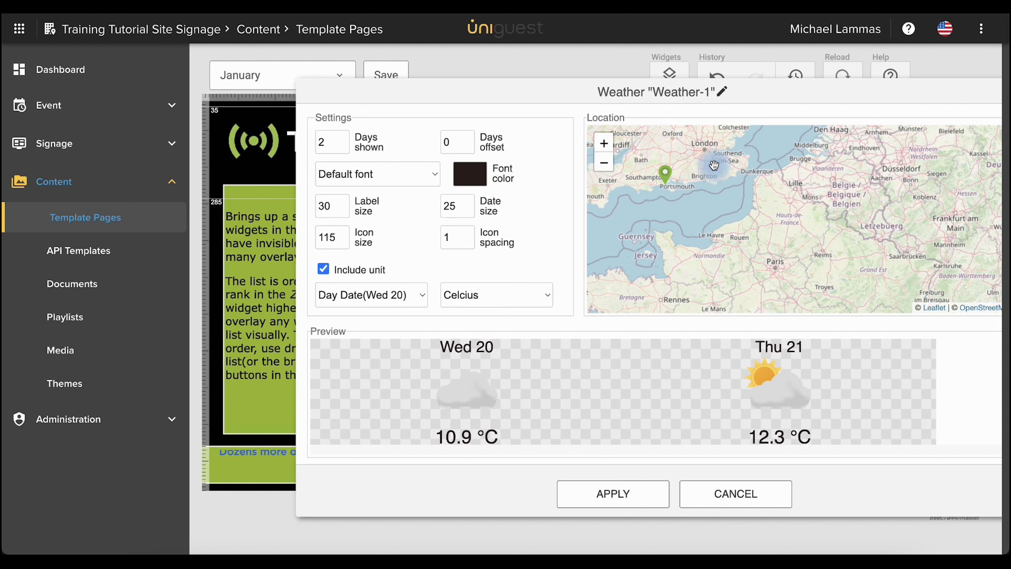
click(706, 154)
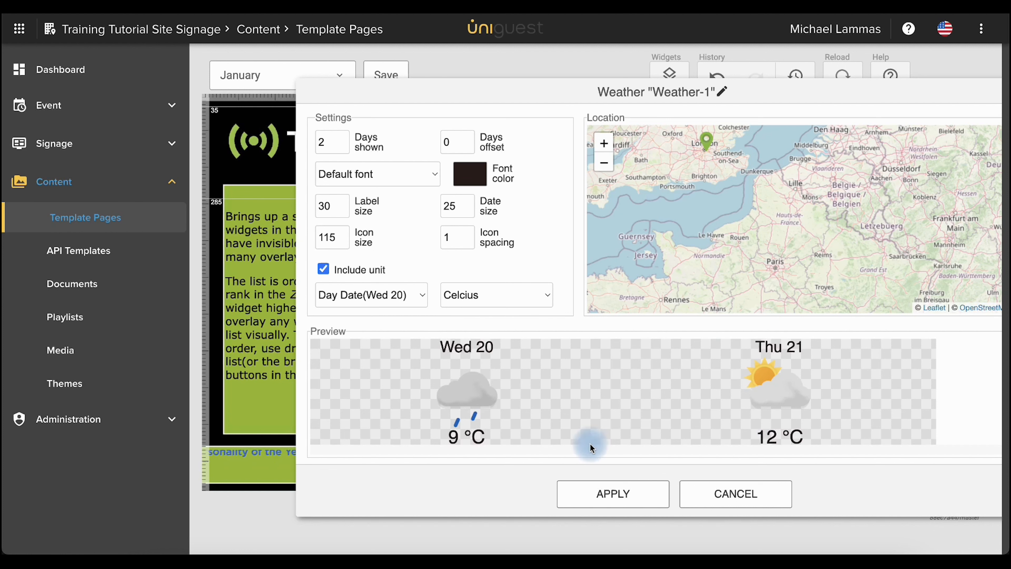
click(585, 492)
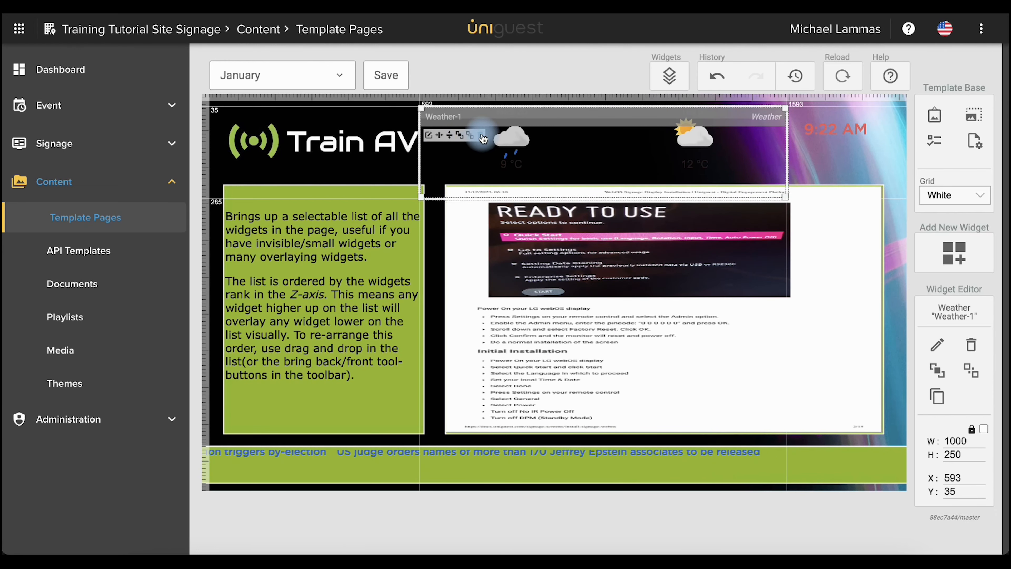
- Delete the Weather widget and add a YouTube widget to the page
key(Delete)
click(540, 316)
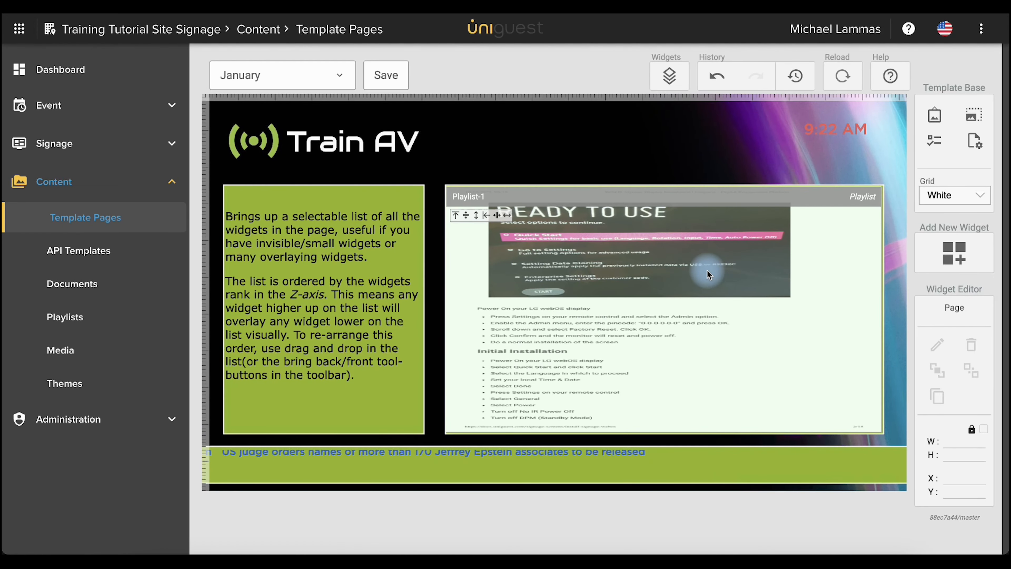
click(946, 255)
click(582, 267)
scroll(582, 269, down, 2)
click(586, 272)
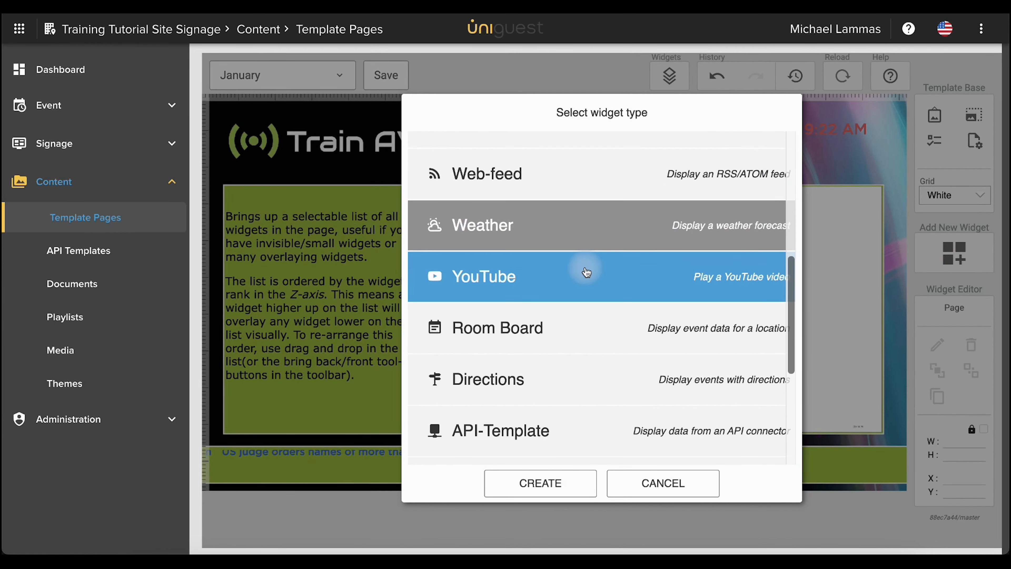
scroll(586, 272, down, 4)
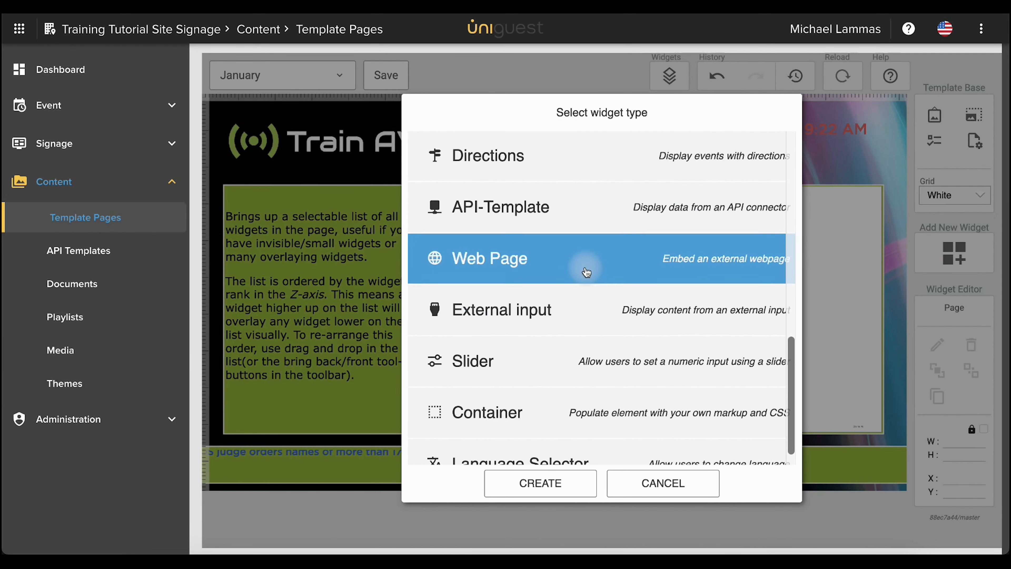
scroll(586, 271, up, 4)
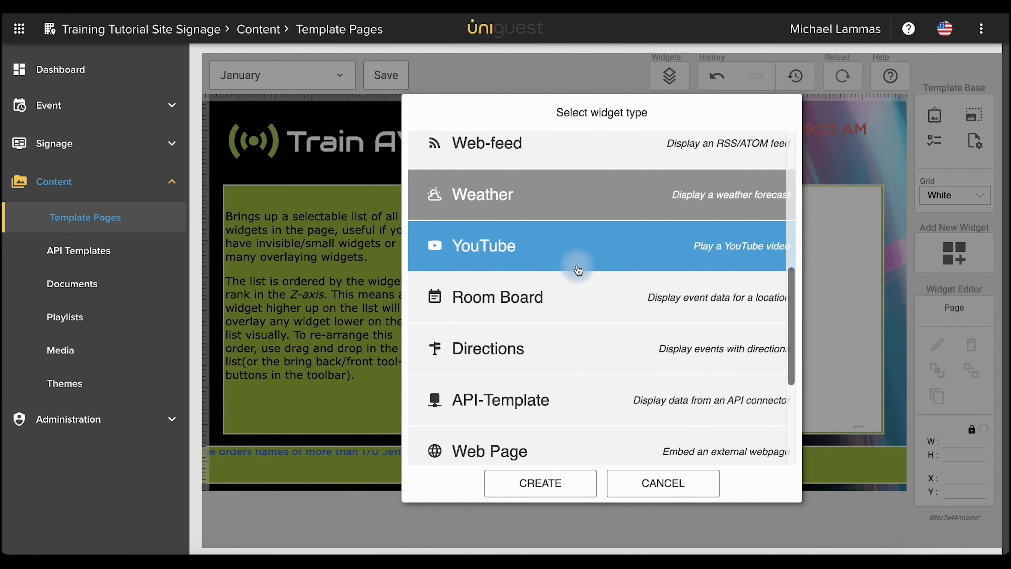
click(565, 263)
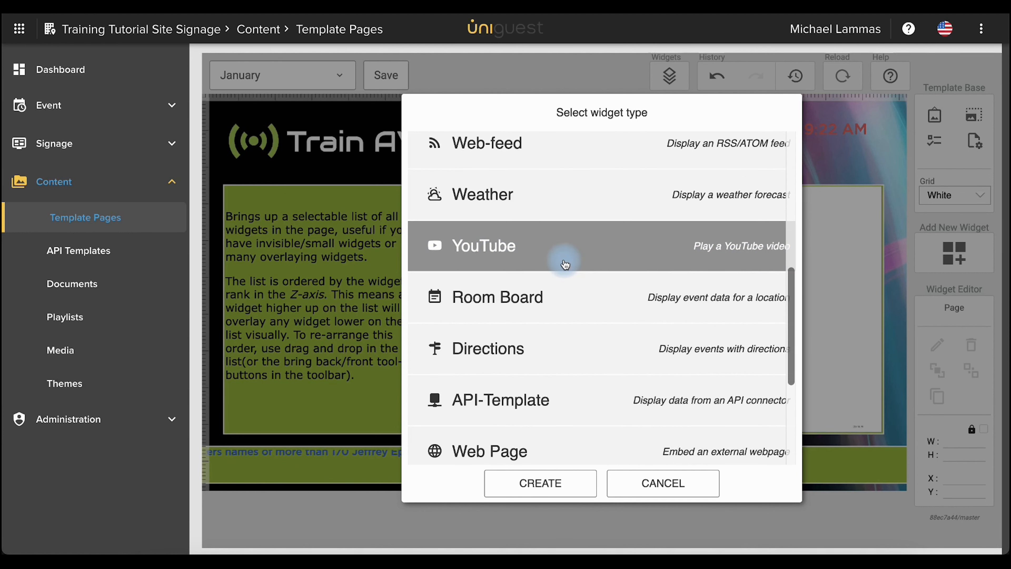
click(559, 482)
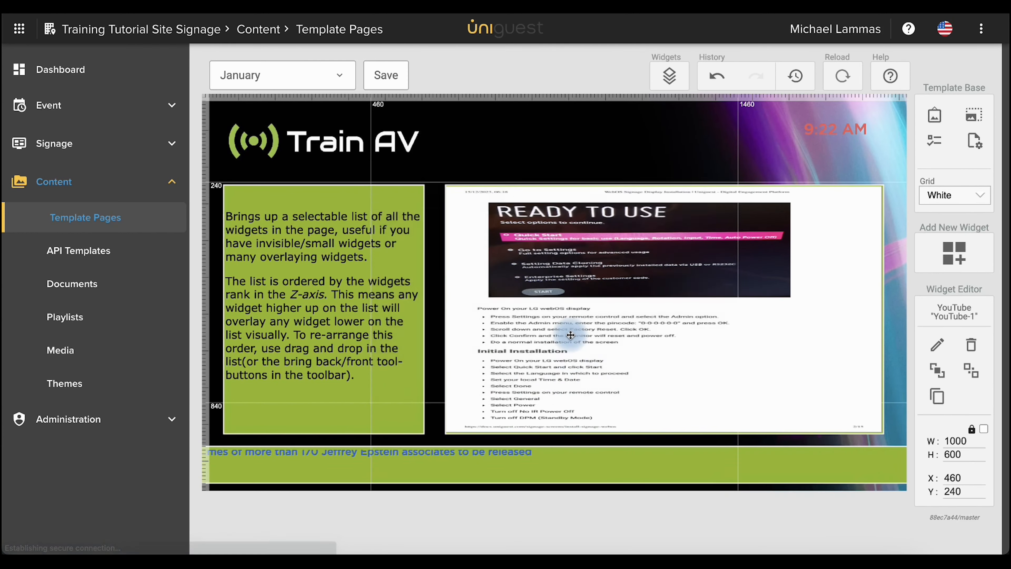
- Move the YouTube widget to about X 665, Y 247 over the playlist and enlarge it to about 1184 by 673
drag(514, 197, 586, 196)
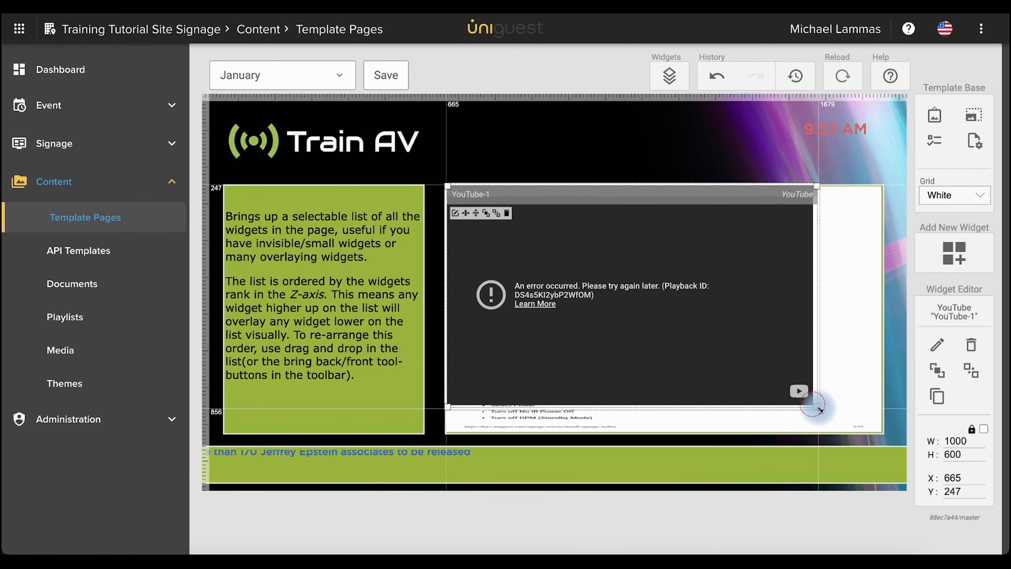
drag(819, 408, 881, 432)
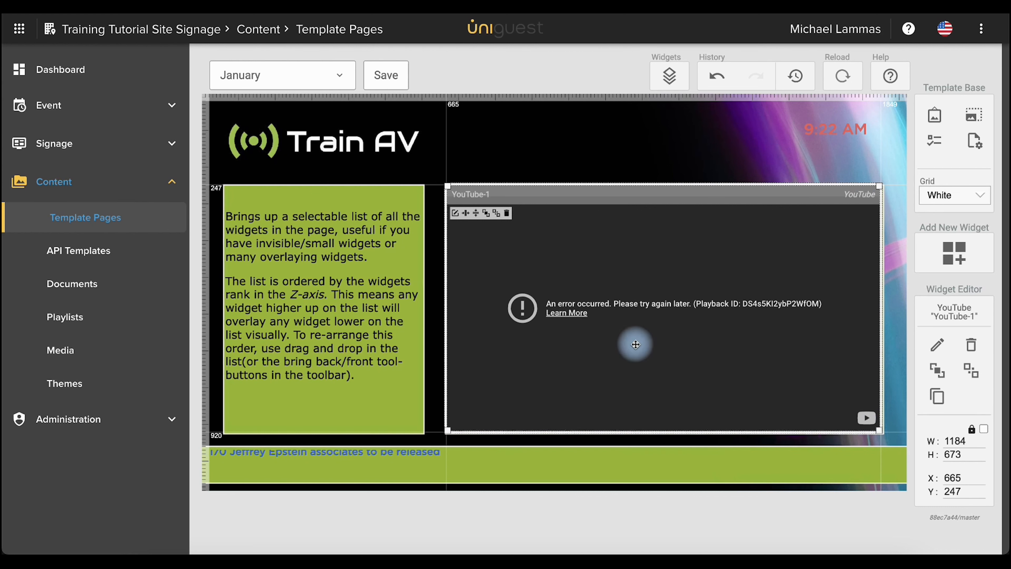
click(456, 214)
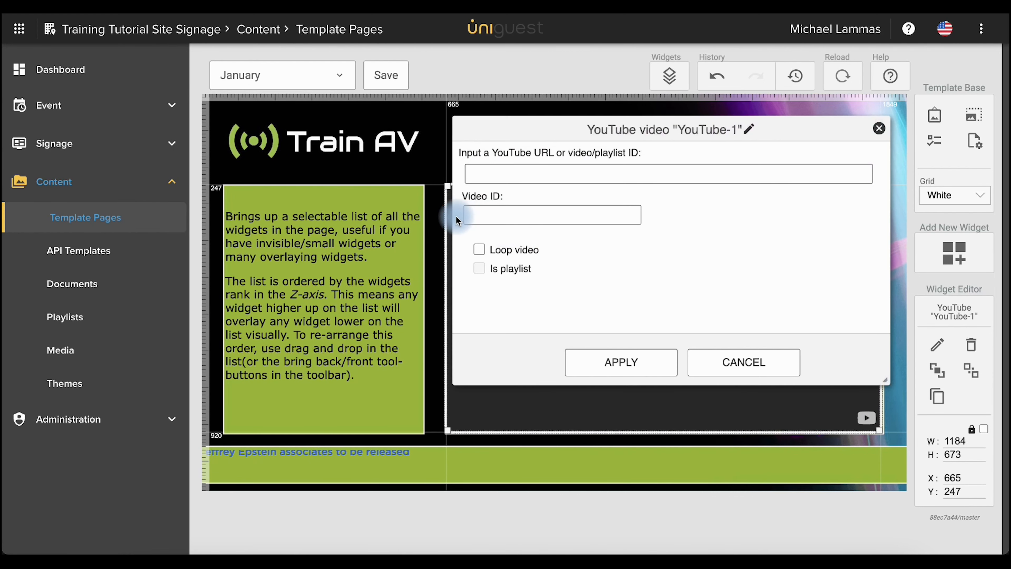
click(481, 171)
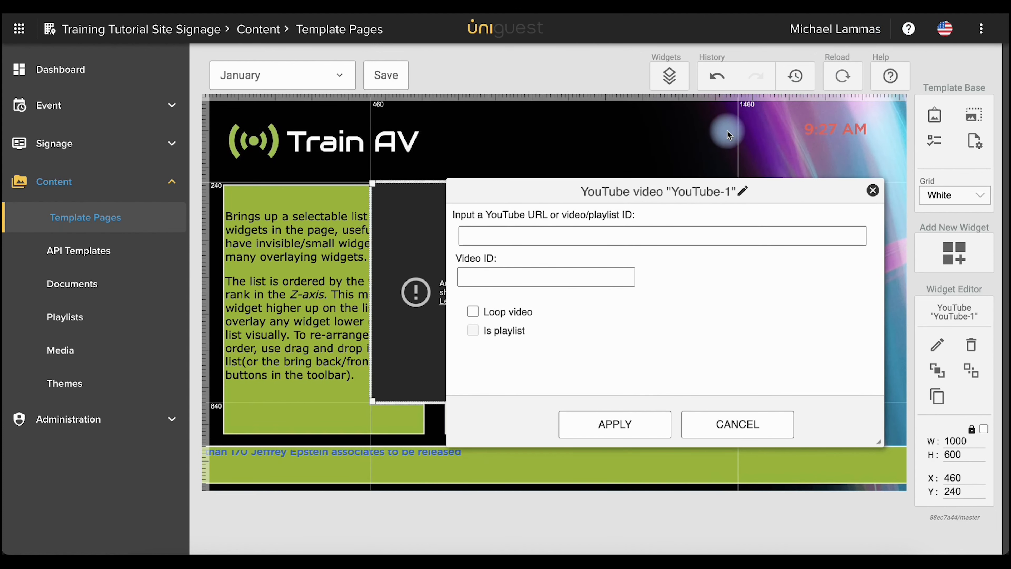
click(498, 237)
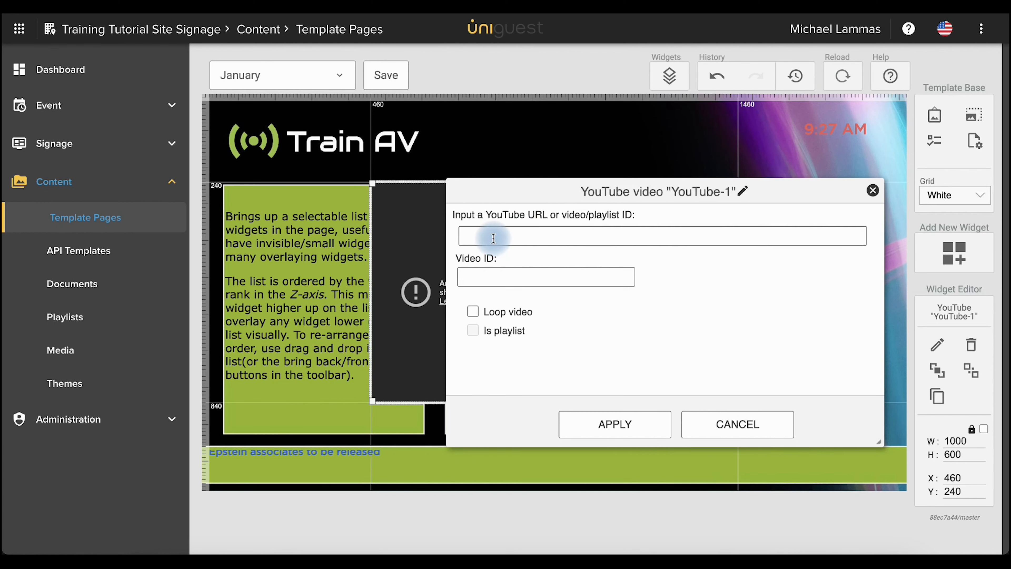
text(https://youtu.be/qgQXyJslya8?si=vfYBOHlB6Ep77uTp)
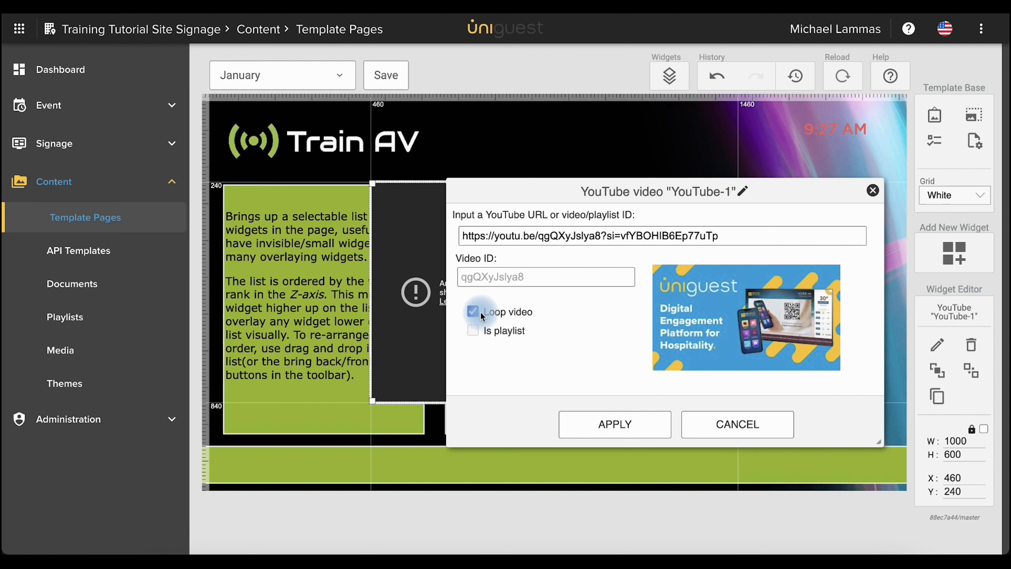
click(601, 424)
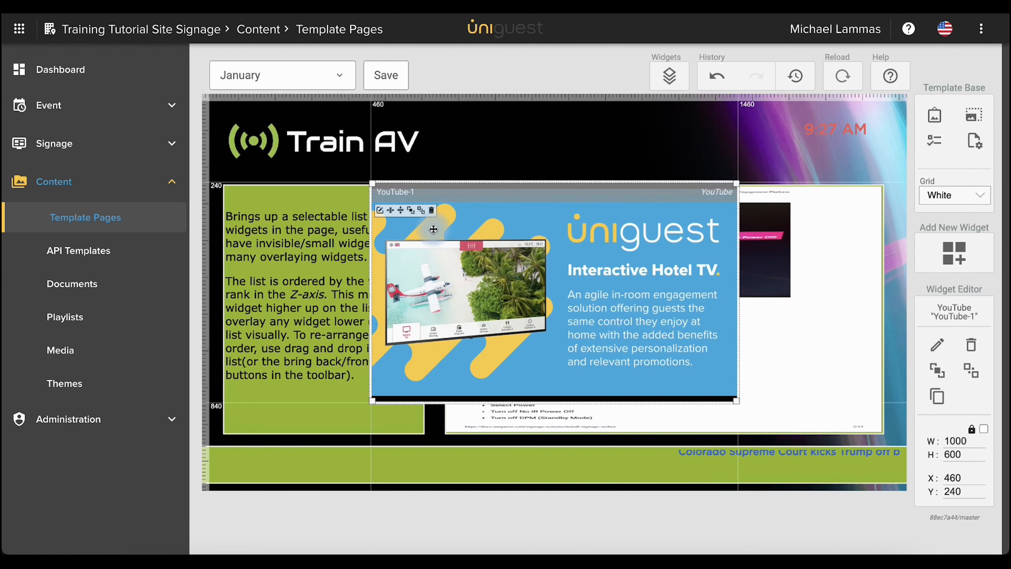
- Delete the YouTube widget and add a Web Page widget to the page
click(430, 211)
click(506, 313)
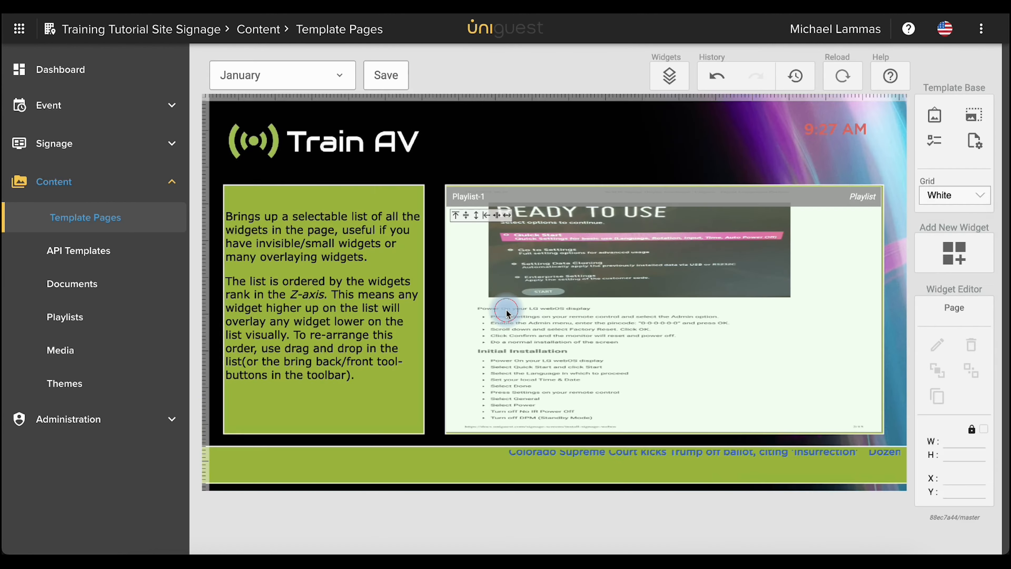
click(928, 259)
click(721, 293)
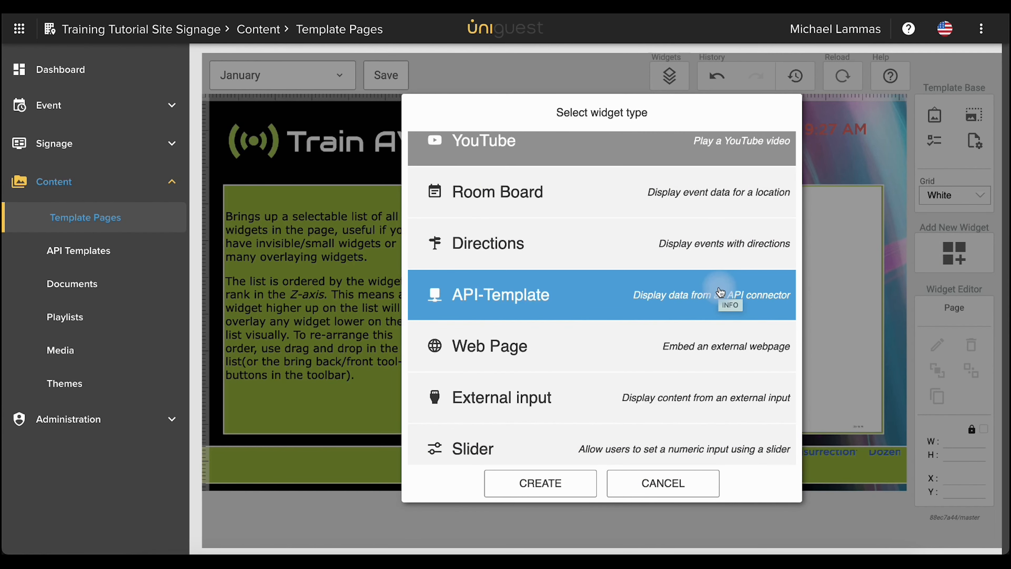
click(621, 215)
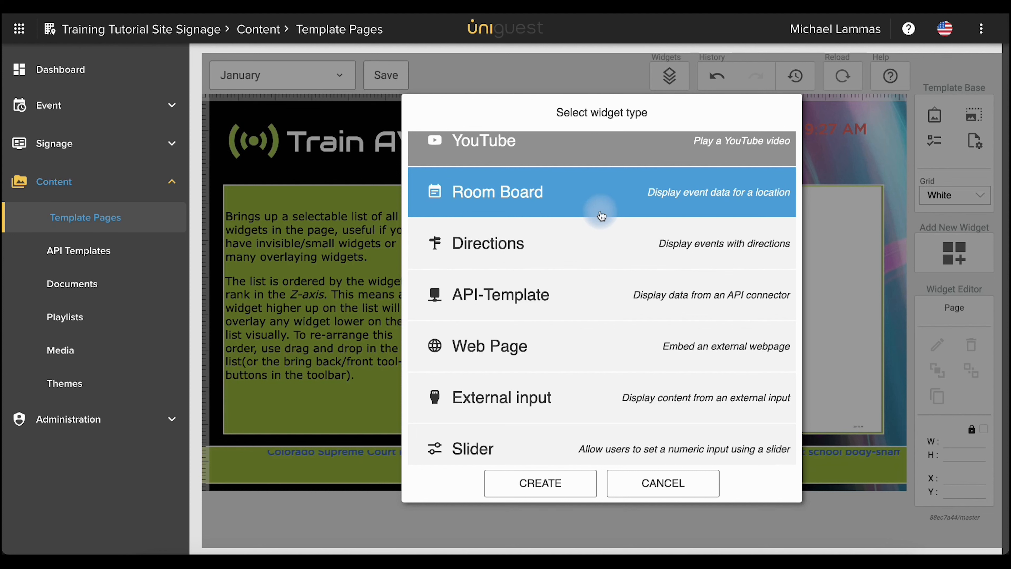
click(578, 242)
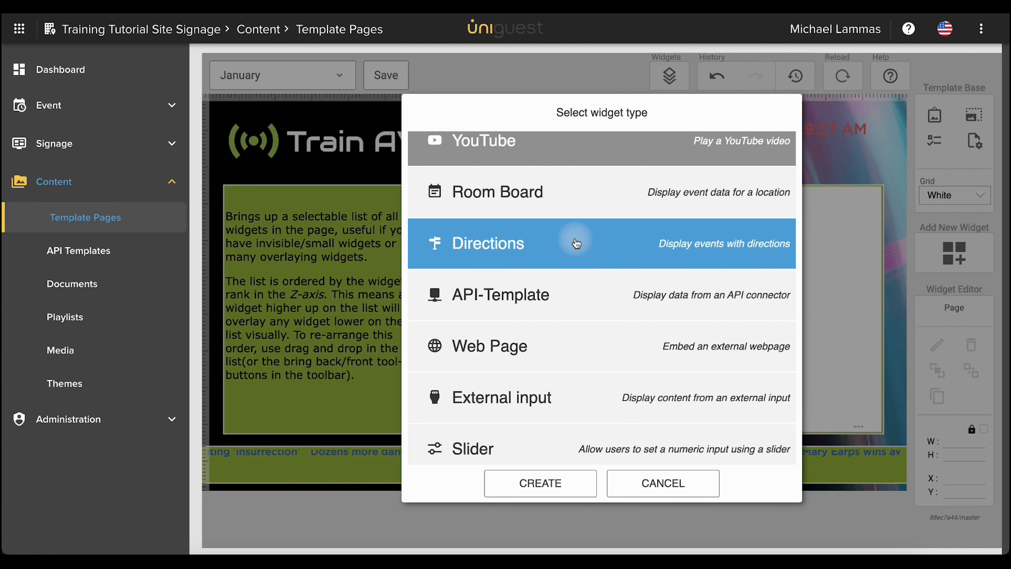
click(516, 295)
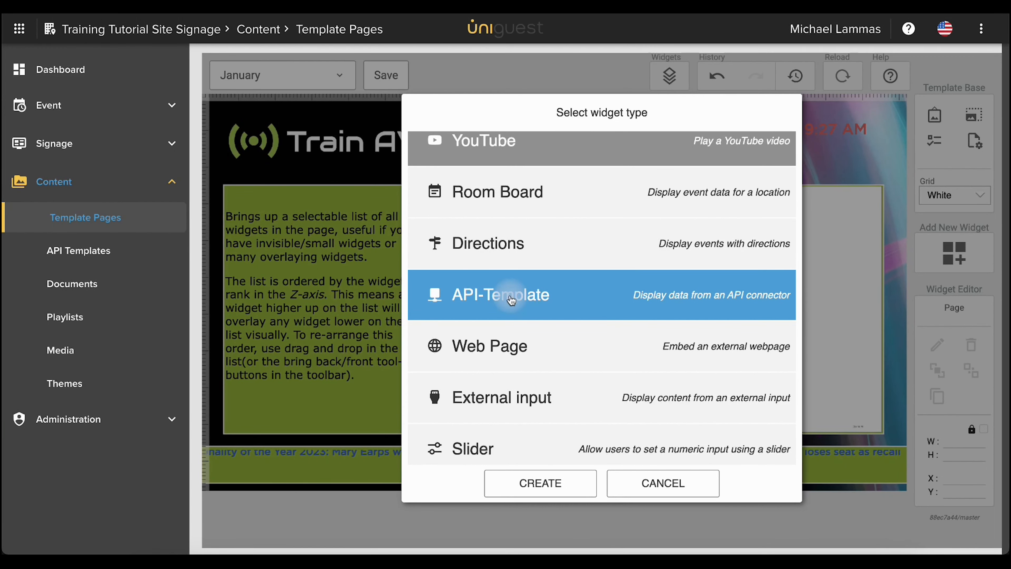
click(497, 345)
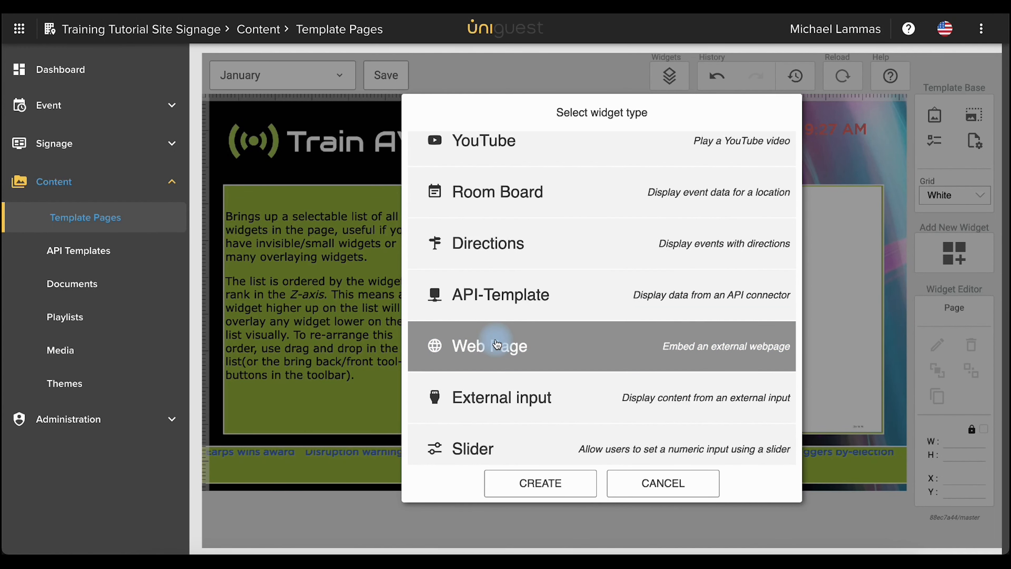
click(524, 481)
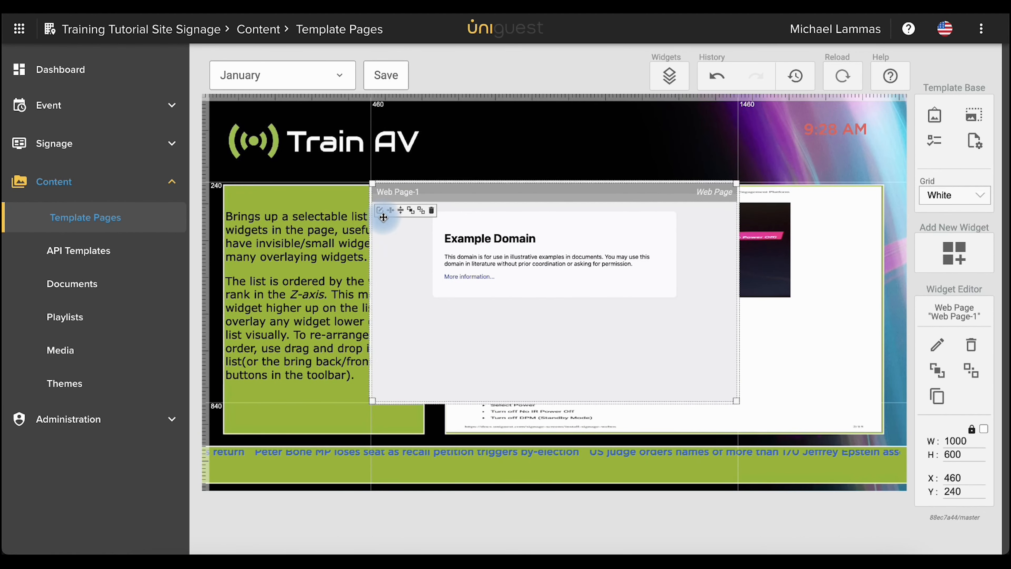
- Examine the Web Page widget's target URL, user interaction and inclusion test options, and close its settings without applying changes
click(380, 212)
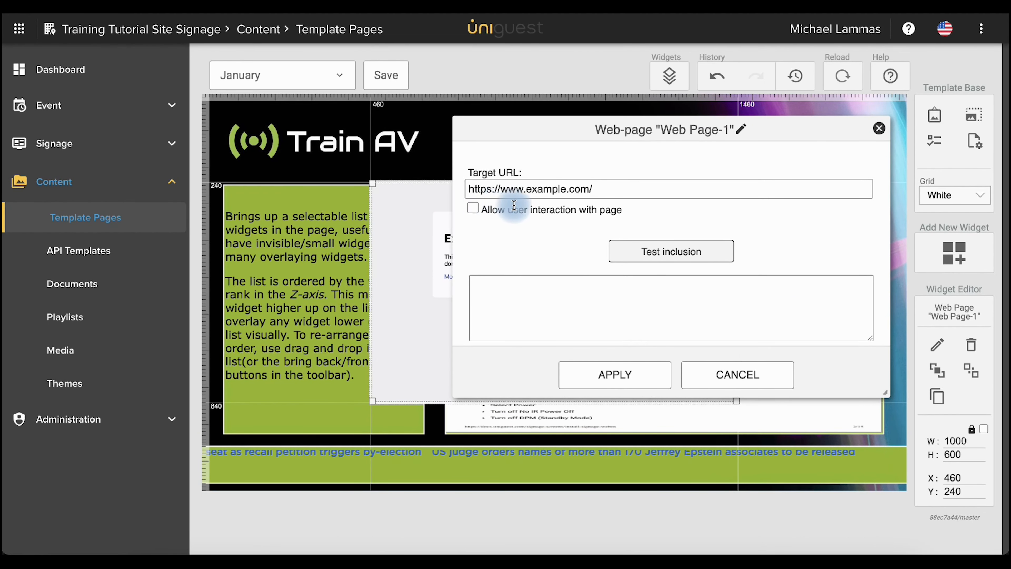
click(627, 256)
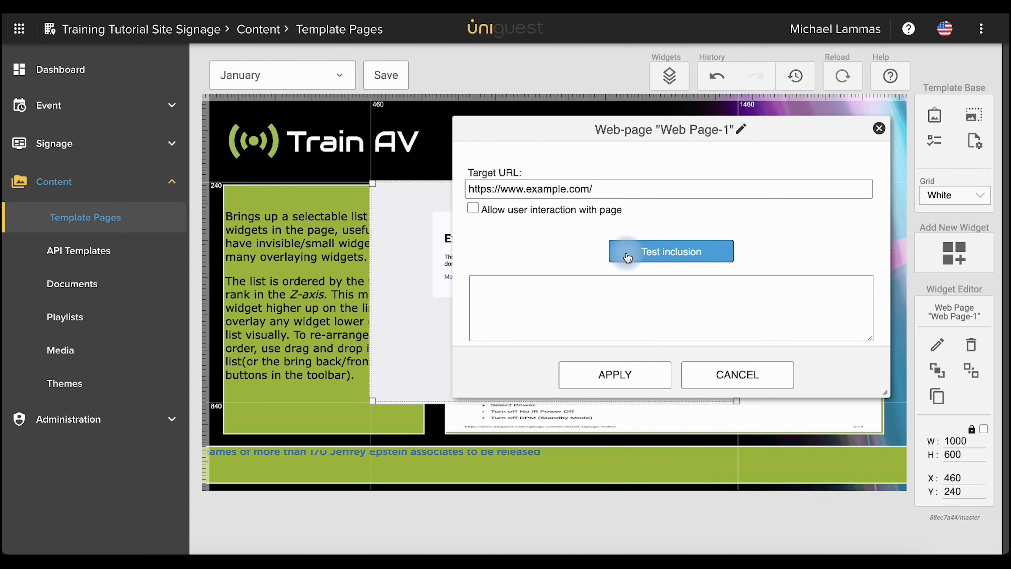
click(693, 375)
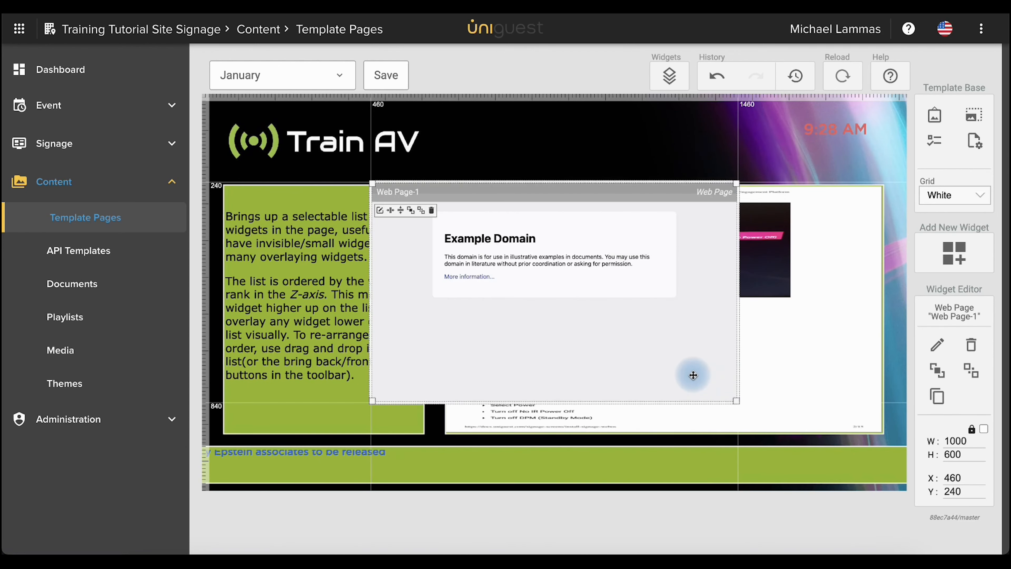
- Delete the Web Page widget and add an External input widget to the page
click(431, 210)
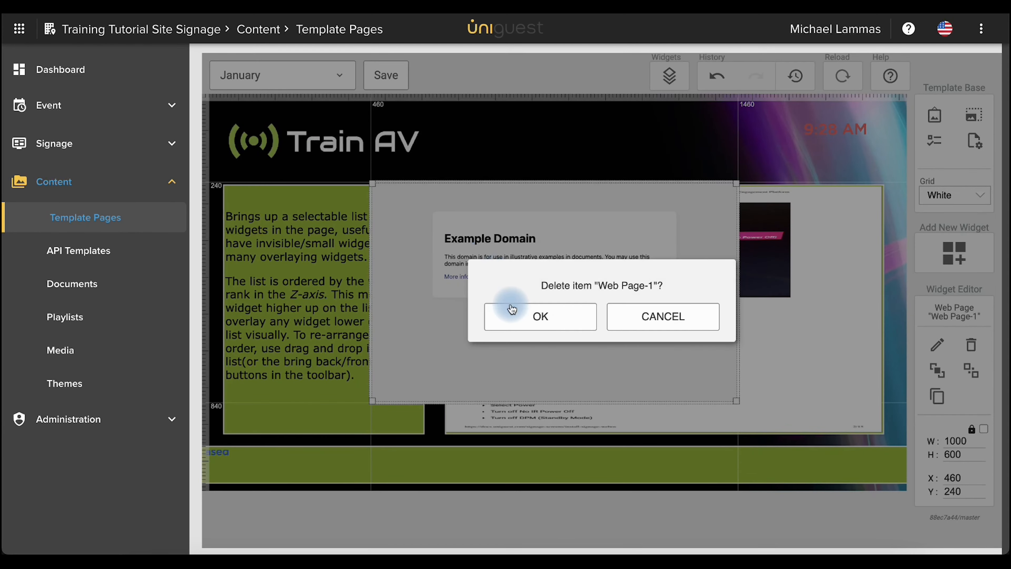
click(511, 309)
click(943, 257)
click(683, 306)
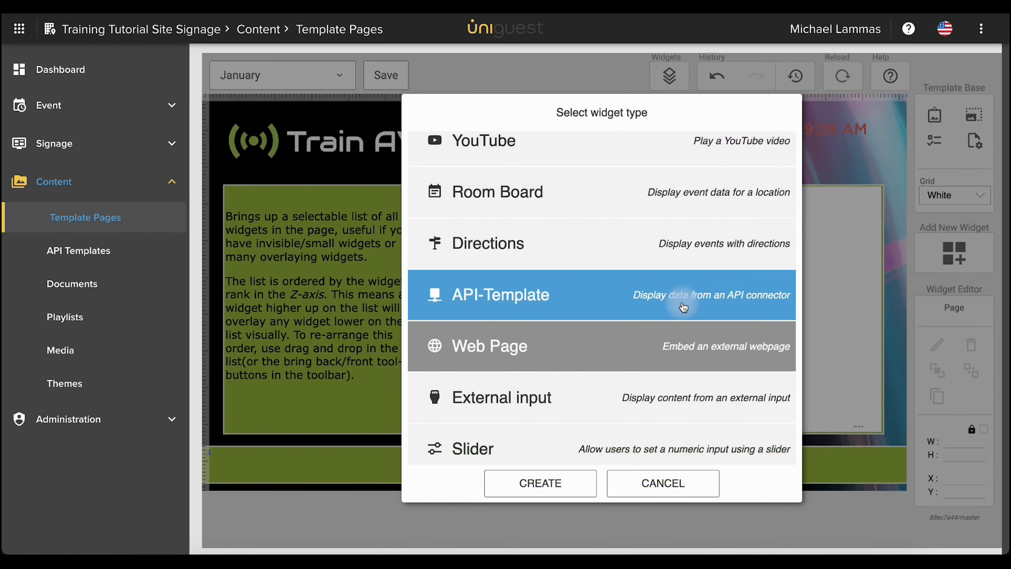
scroll(593, 343, down, 2)
click(560, 334)
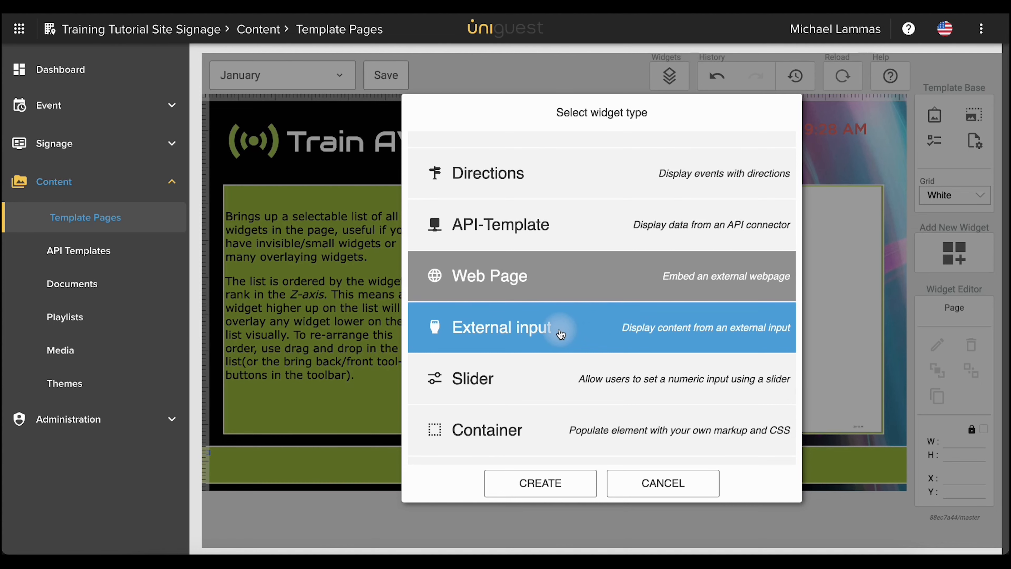
click(560, 334)
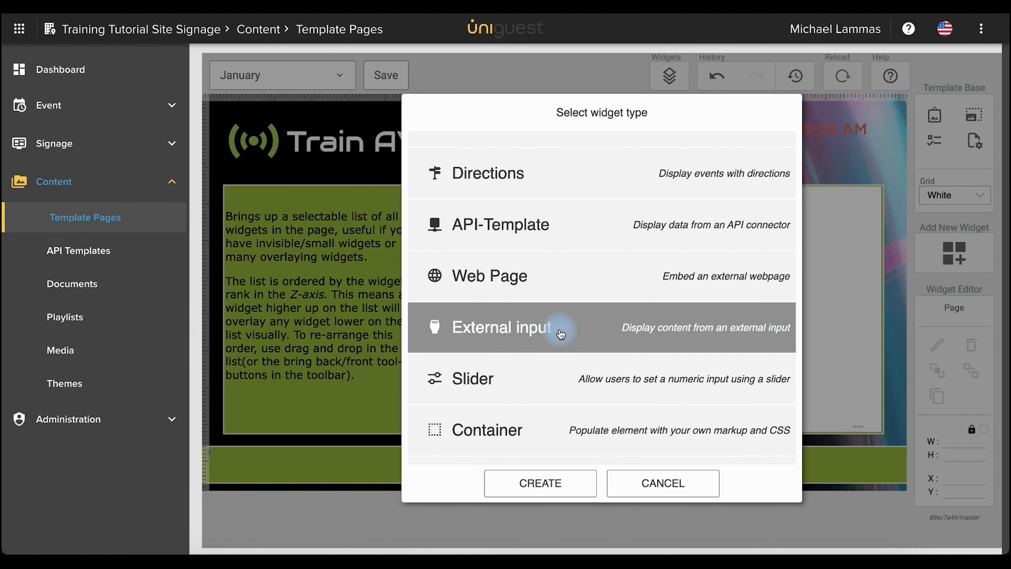
click(531, 478)
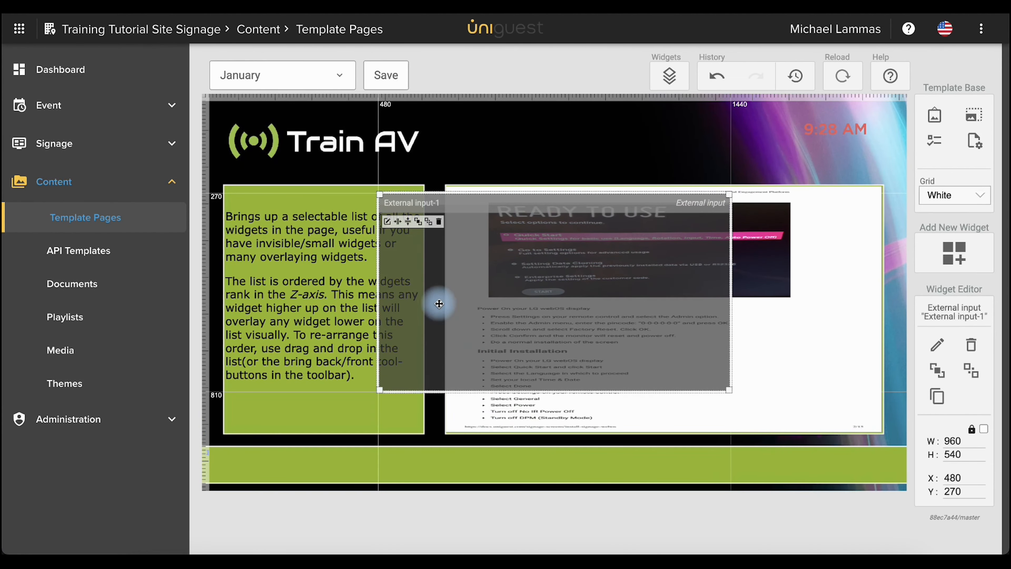
- Examine the selectable HDMI sources in the External input widget's settings and close them without applying changes
click(386, 221)
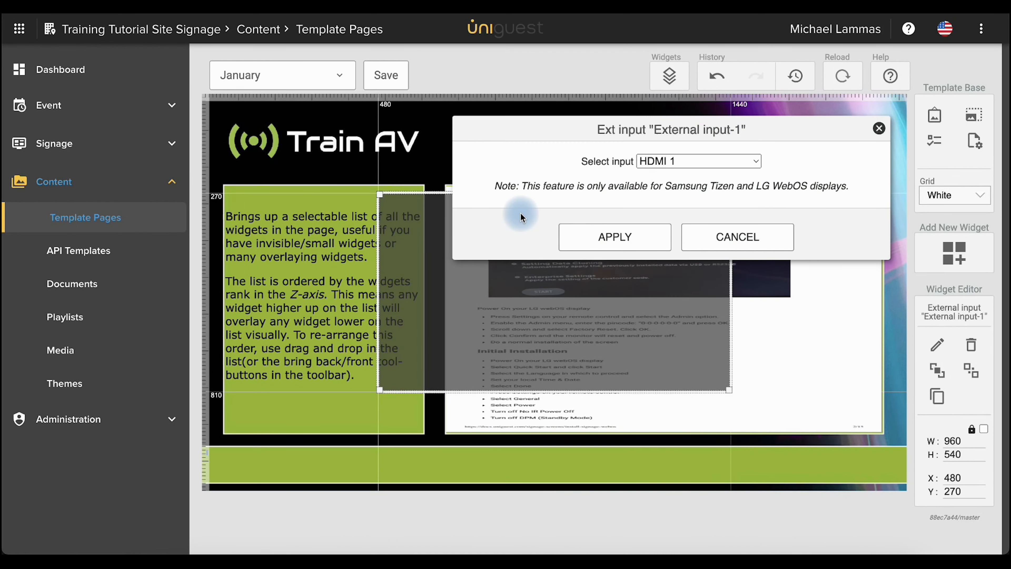
click(670, 164)
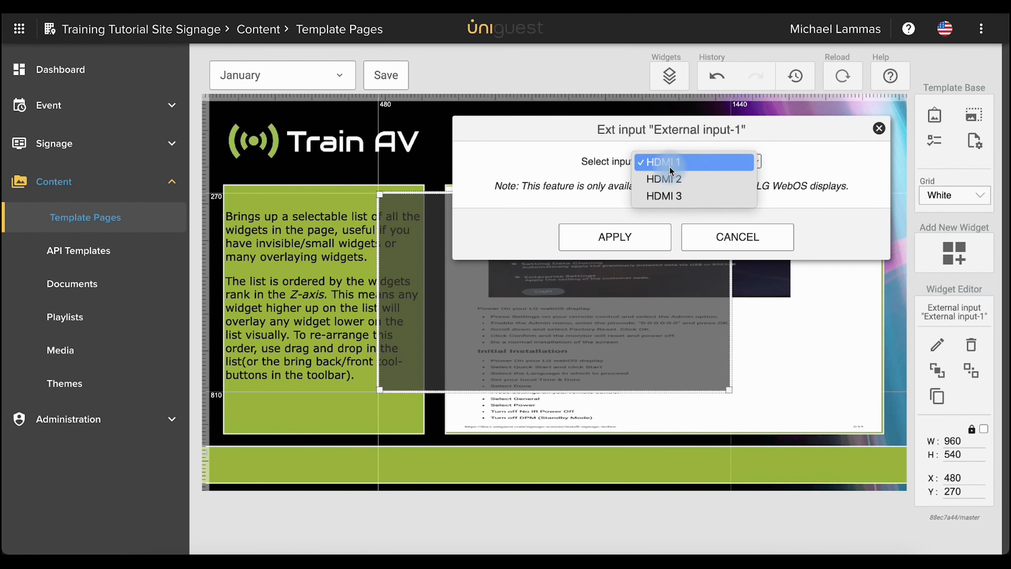
click(710, 237)
click(711, 238)
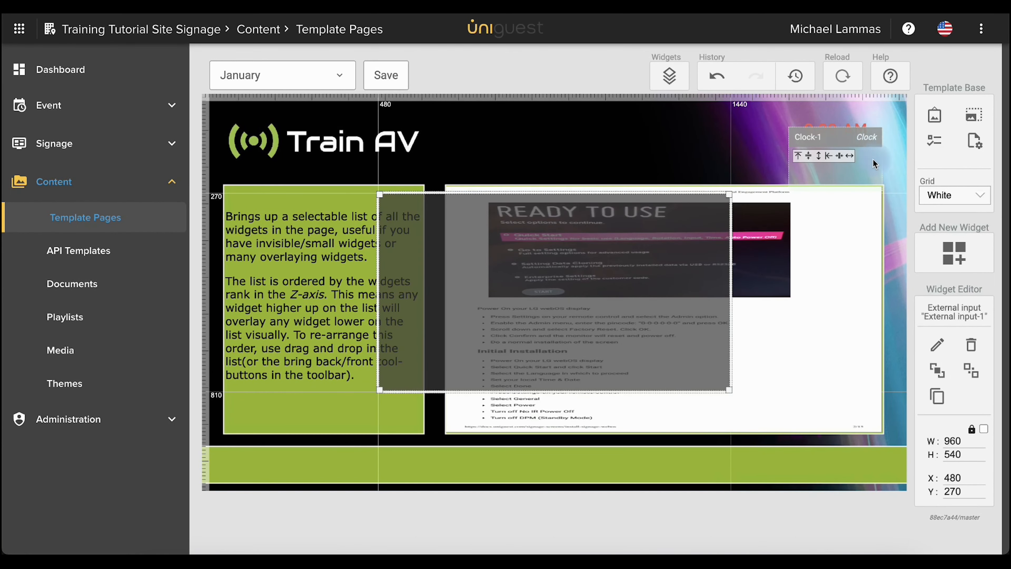
- Delete the External input widget from the page
click(438, 221)
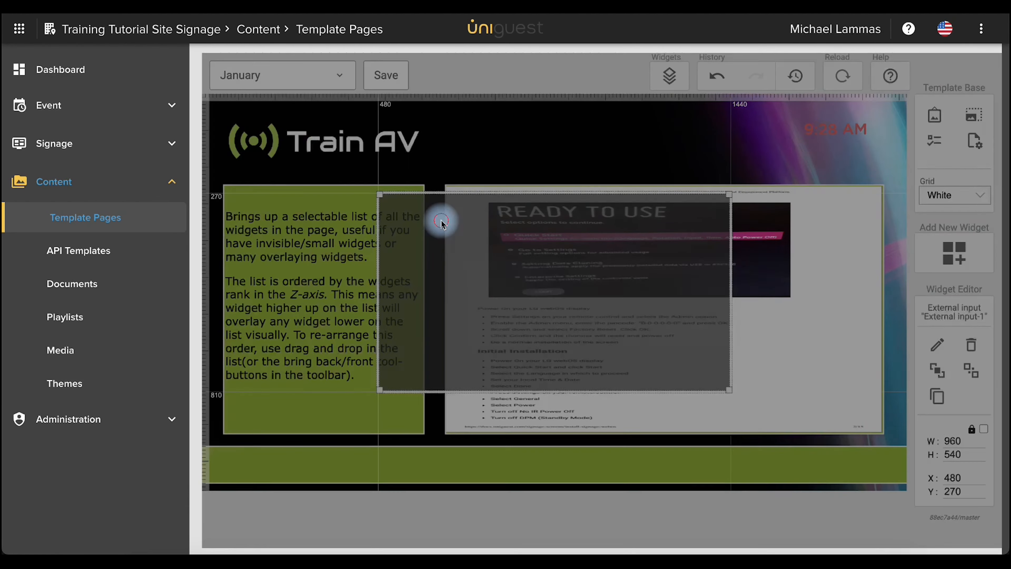
click(512, 313)
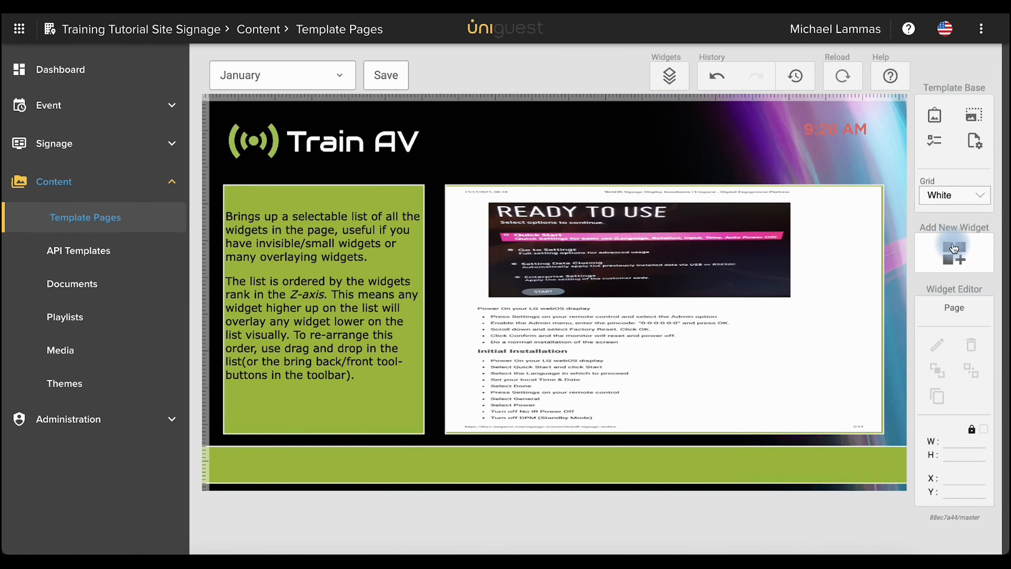
- Examine the remaining widget types, including Slider, Container and Language Selector, and close the list without creating a widget
click(954, 253)
click(661, 287)
scroll(663, 295, down, 1)
click(567, 339)
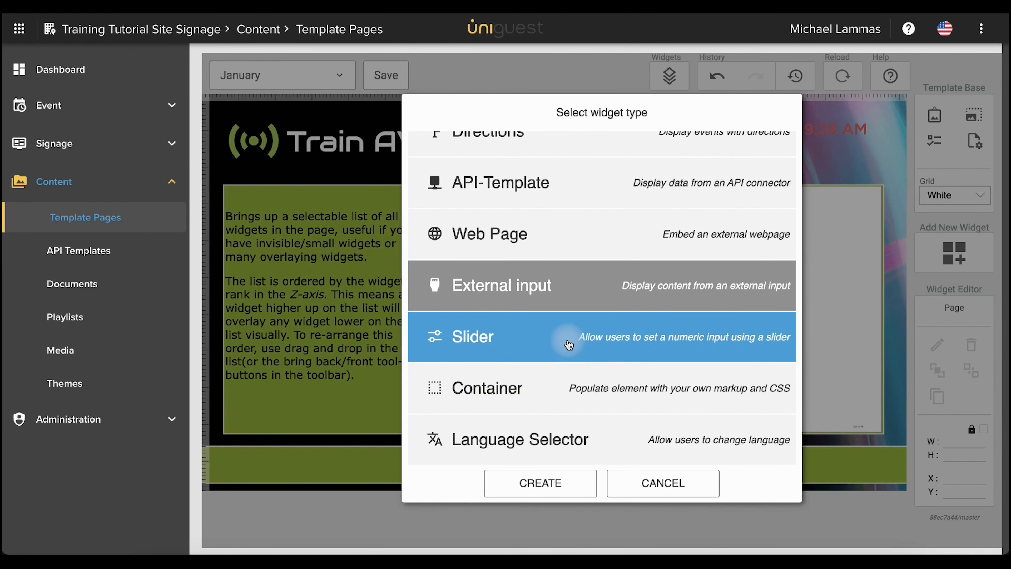
click(552, 384)
click(544, 438)
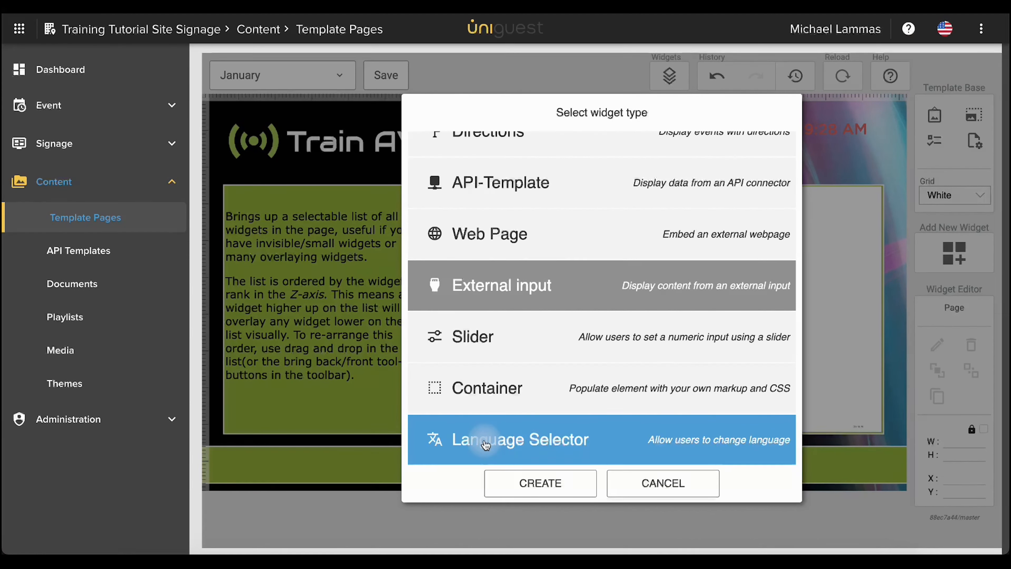
click(631, 483)
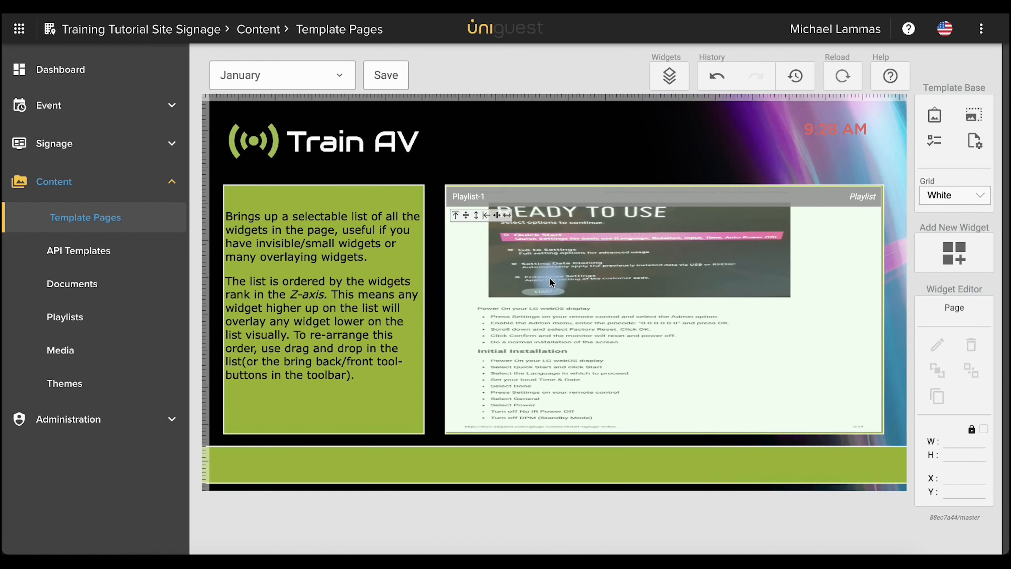
- Save the January template page
click(396, 81)
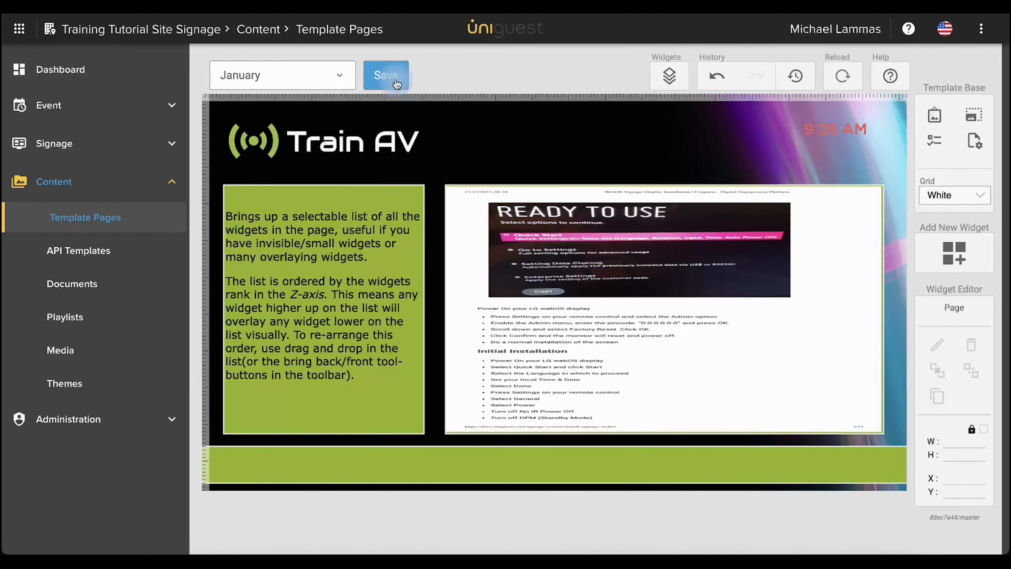